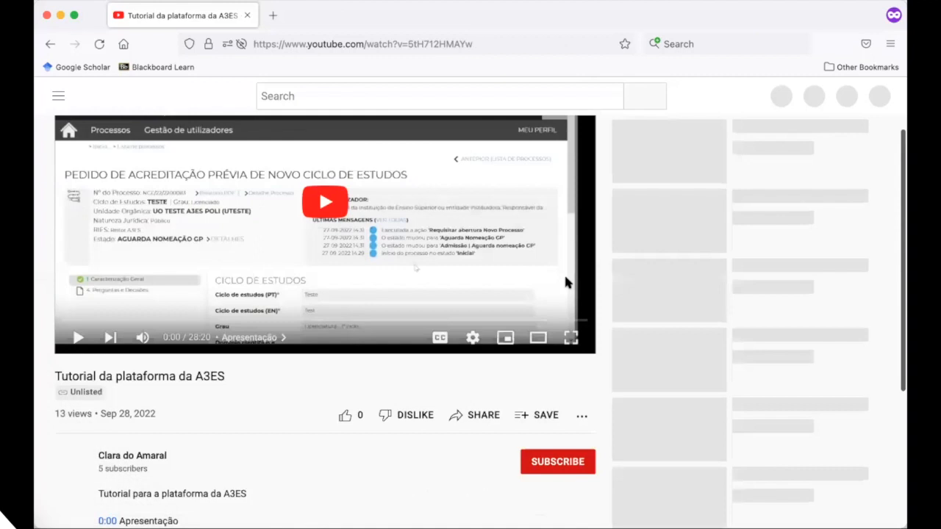
# Expand the tutorial video's description and jump to the 9:00 chapter "Prazo da IES".
pyautogui.scroll(-3, 168, 311)
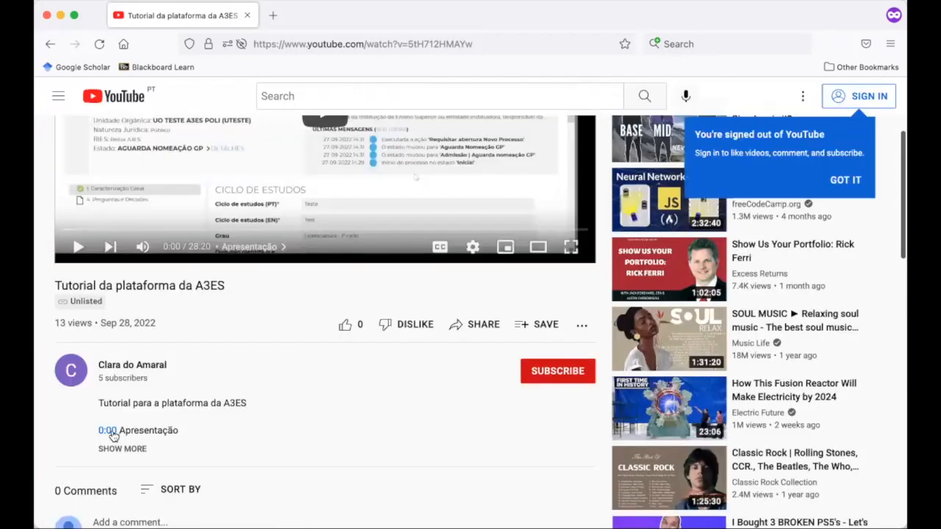
pyautogui.click(120, 391)
pyautogui.scroll(-2, 120, 391)
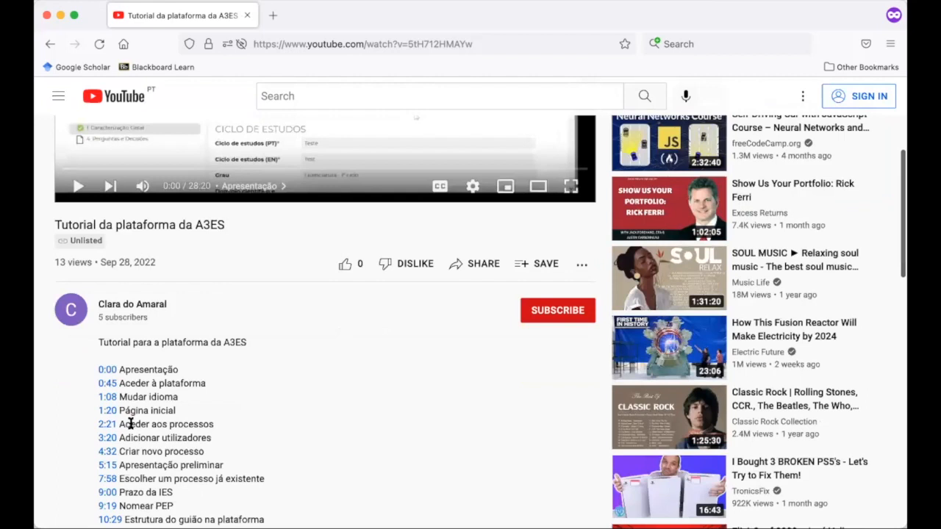
pyautogui.scroll(-1, 133, 422)
pyautogui.scroll(-2, 134, 429)
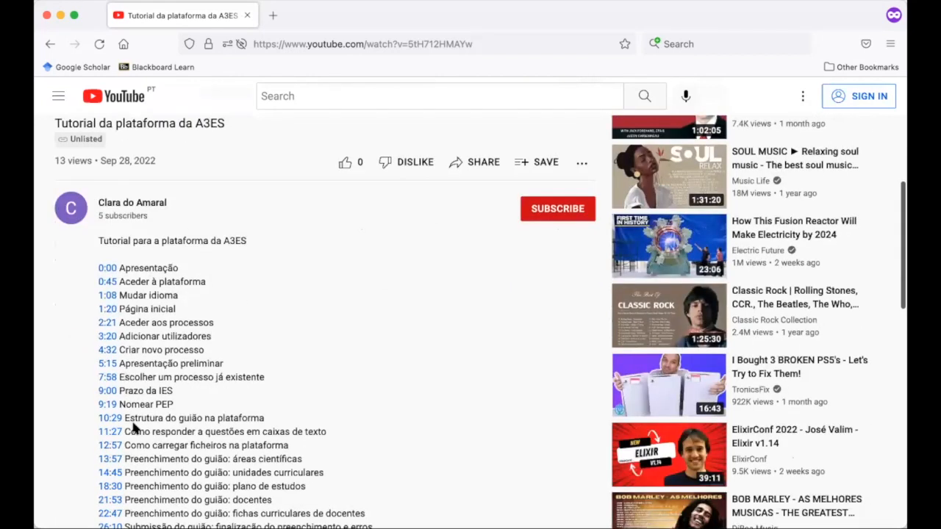
pyautogui.scroll(3, 135, 429)
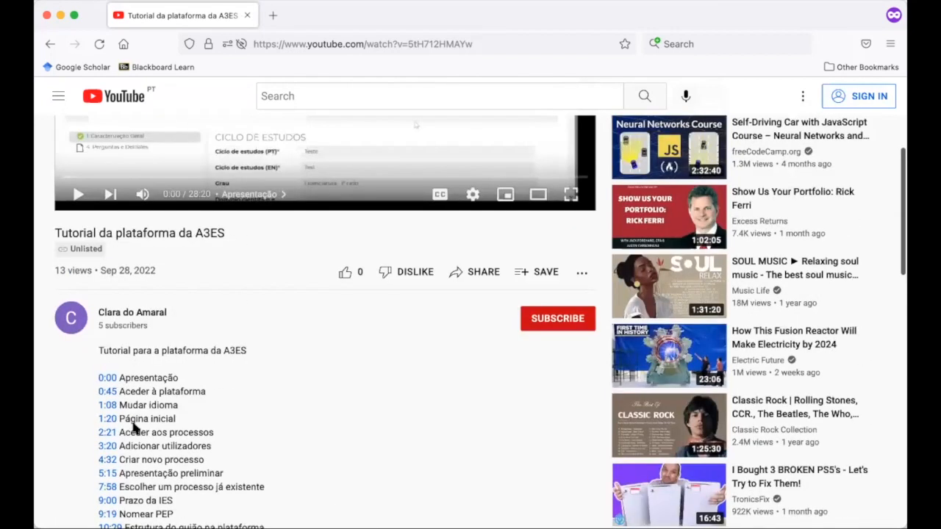
pyautogui.click(110, 500)
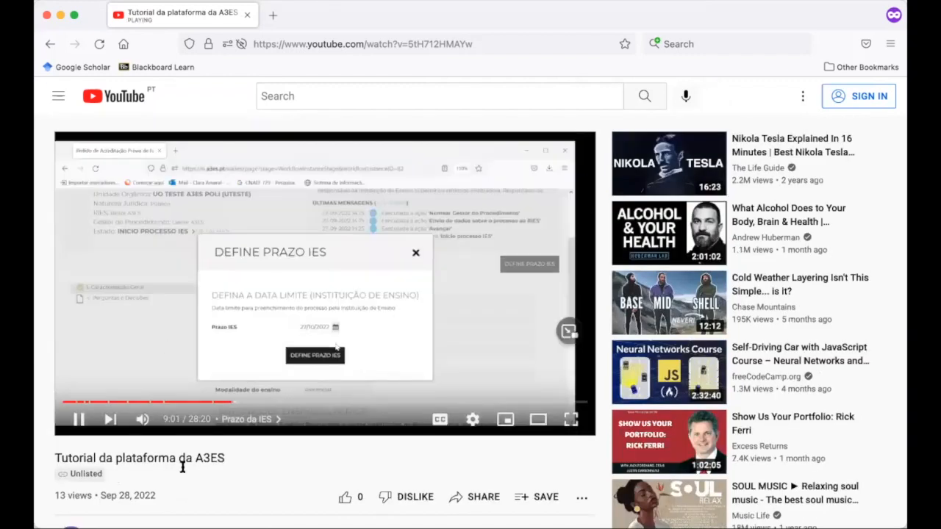
pyautogui.scroll(-2, 205, 471)
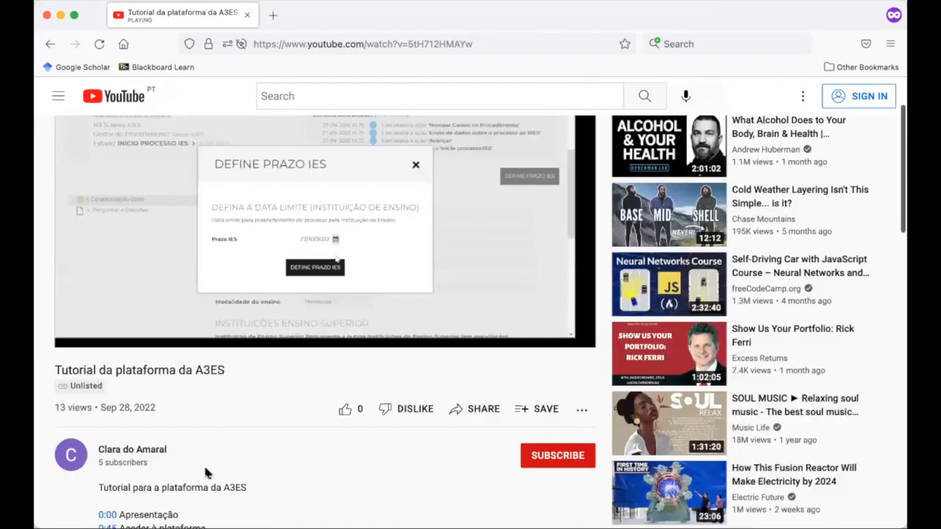
pyautogui.scroll(-3, 206, 473)
pyautogui.scroll(3, 206, 473)
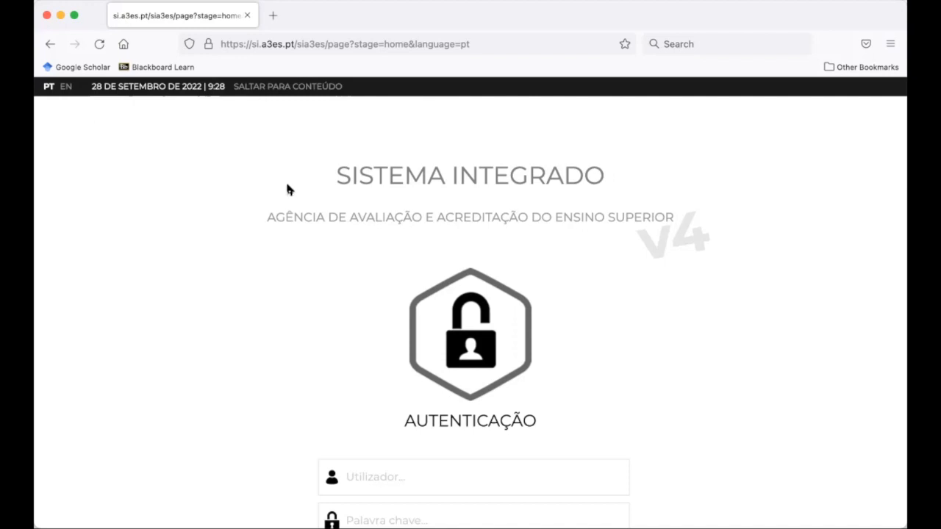
# Examine the platform's web address si.a3es.pt and the login fields on its authentication page.
pyautogui.moveTo(252, 46); pyautogui.dragTo(298, 46)
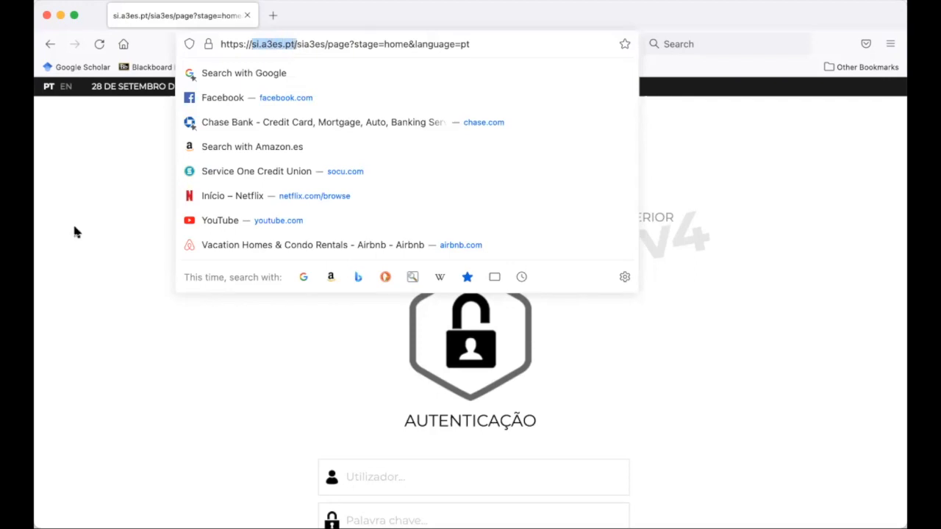
pyautogui.click(79, 244)
pyautogui.scroll(-5, 327, 423)
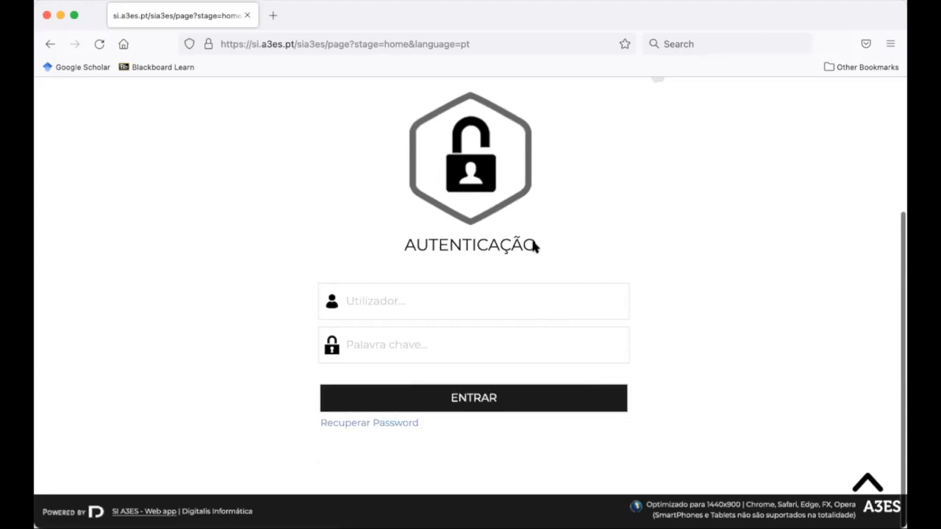
pyautogui.scroll(1, 534, 248)
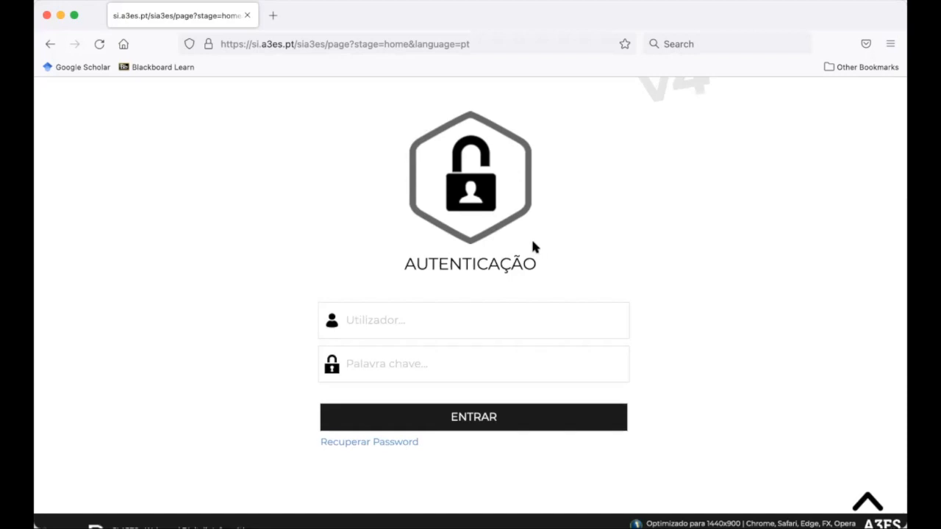
pyautogui.scroll(5, 534, 247)
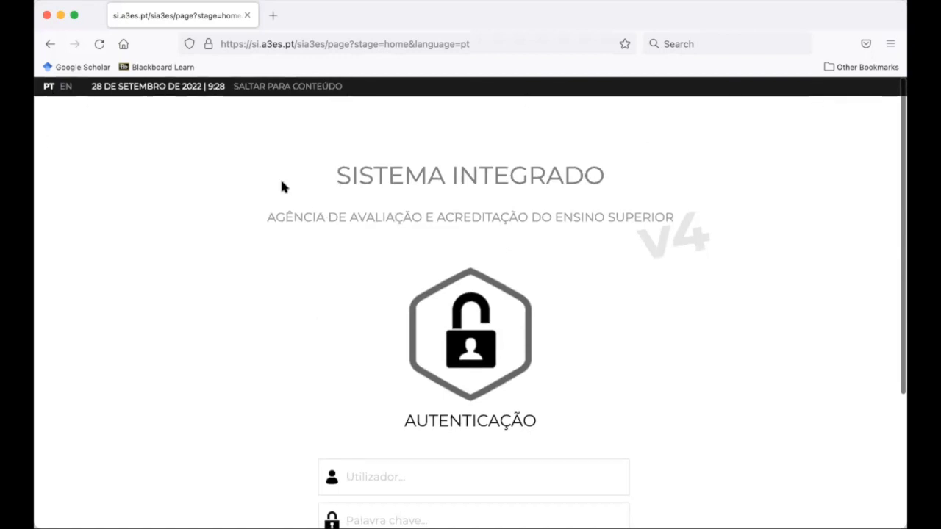
pyautogui.scroll(2, 78, 185)
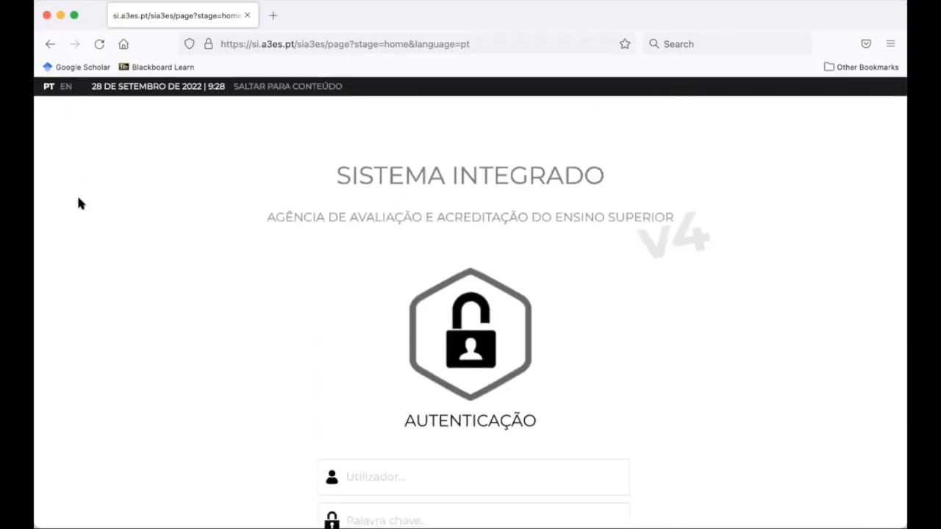
# Switch the authentication page's language to English and back to Portuguese.
pyautogui.click(65, 88)
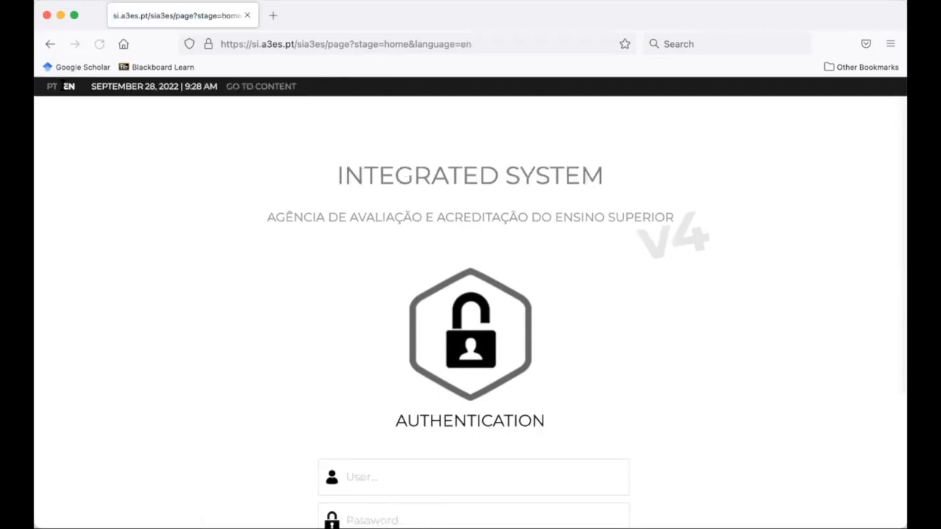
pyautogui.click(51, 88)
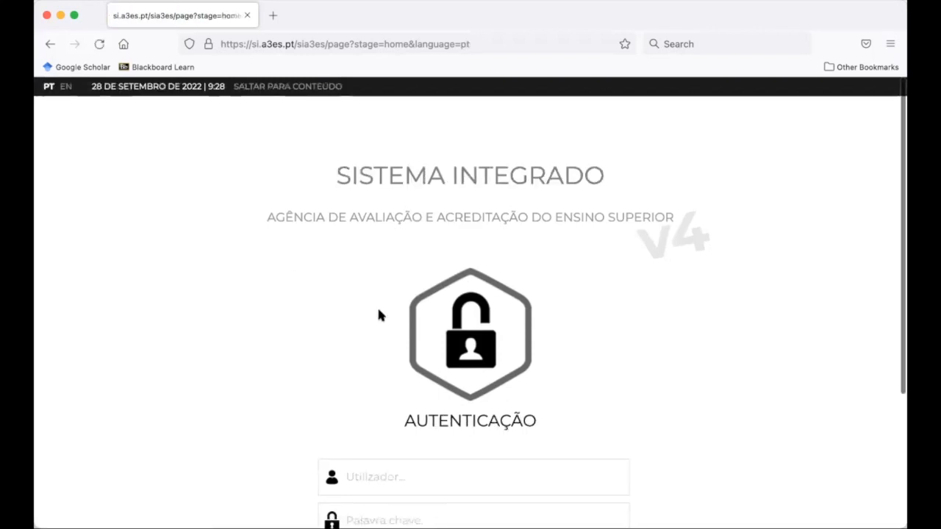
# Sign in to the A3ES platform with the account's username and open the user's own profile.
pyautogui.scroll(-5, 378, 309)
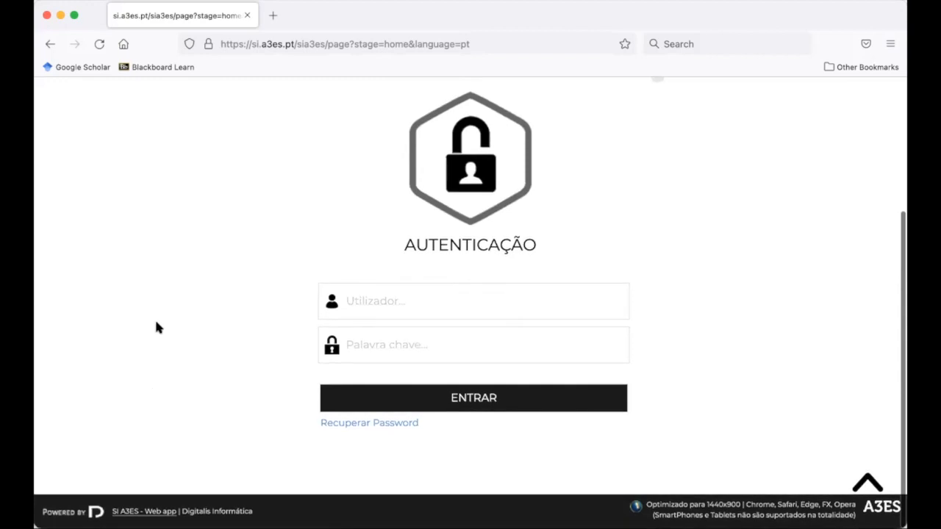
pyautogui.click(444, 305)
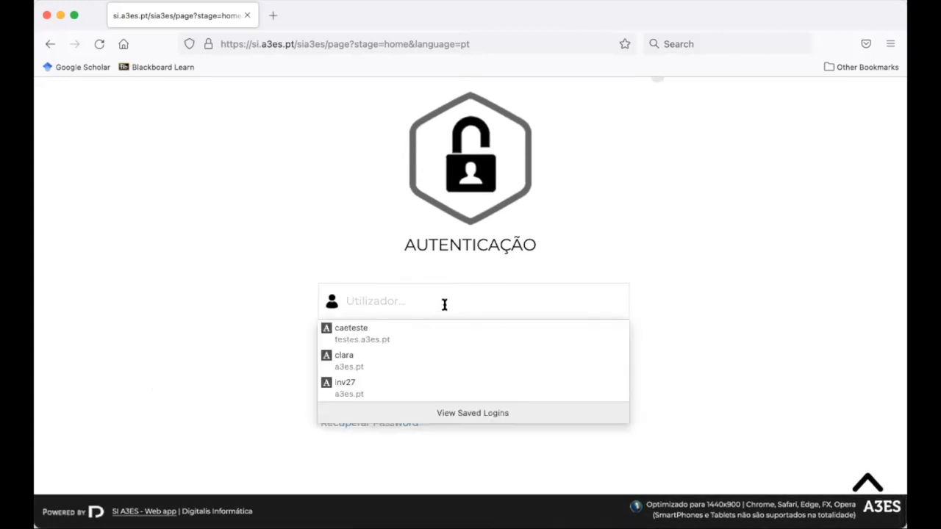
pyautogui.write('ra')
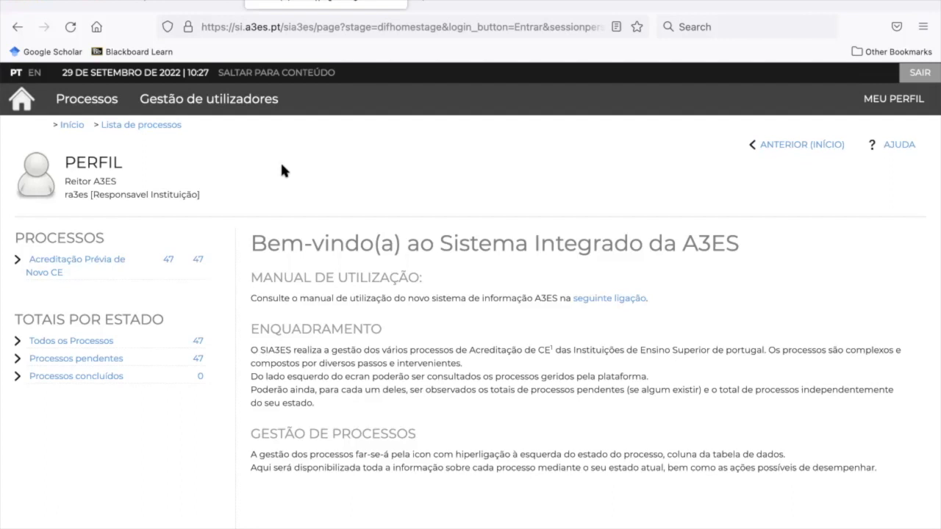
pyautogui.click(881, 107)
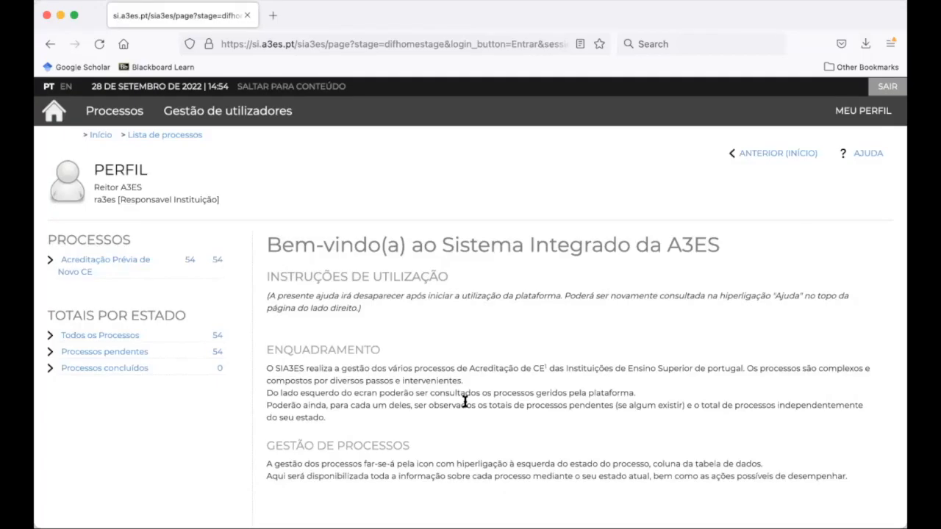
# Open the Acreditação Prévia de Novo CE process list and examine its search fields, process columns and workflow states.
pyautogui.click(124, 266)
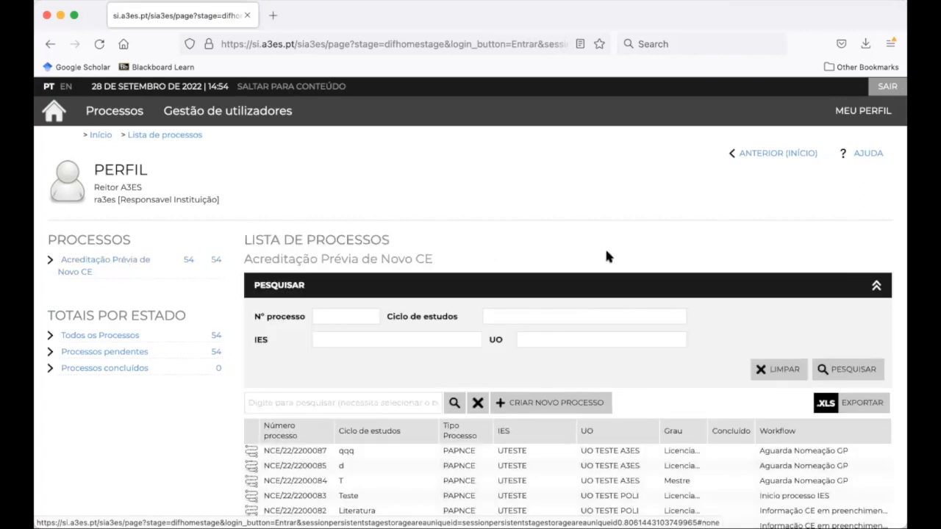
pyautogui.scroll(-4, 608, 256)
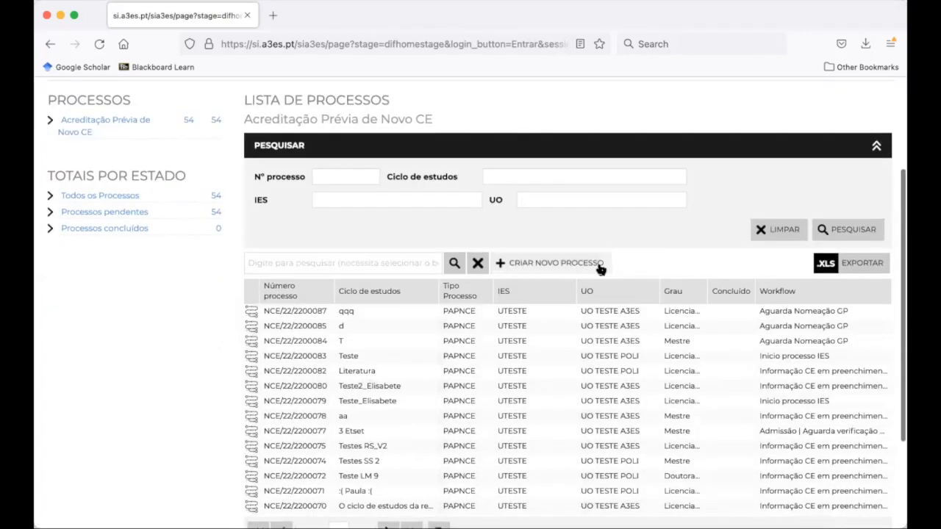
pyautogui.scroll(-2, 578, 379)
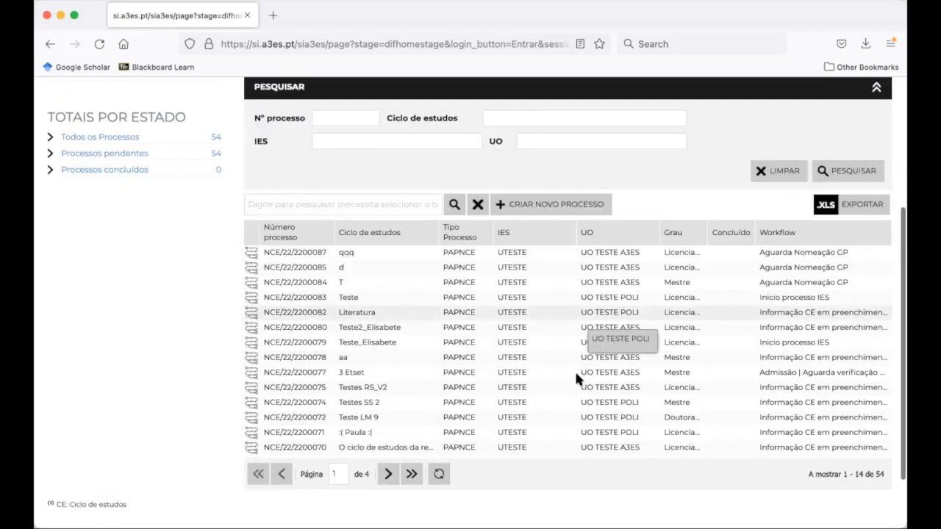
pyautogui.scroll(1, 576, 375)
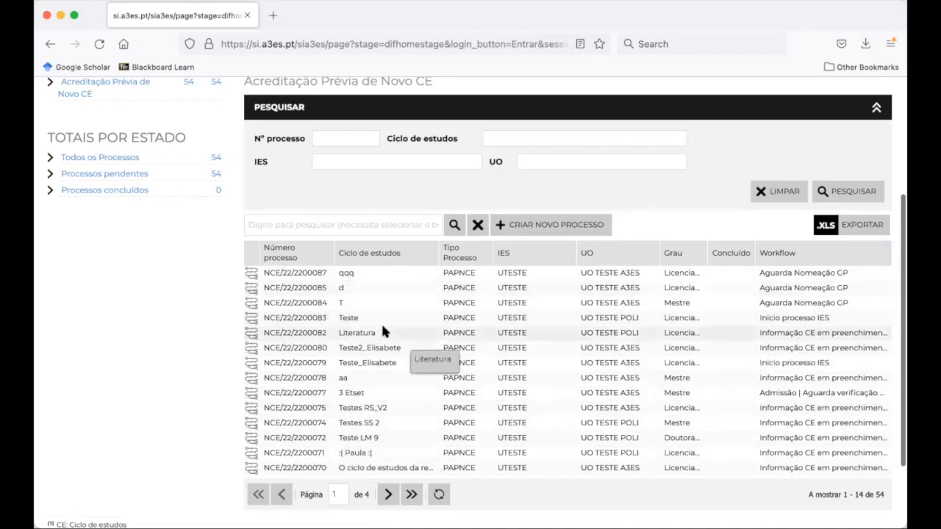
pyautogui.scroll(-1, 383, 332)
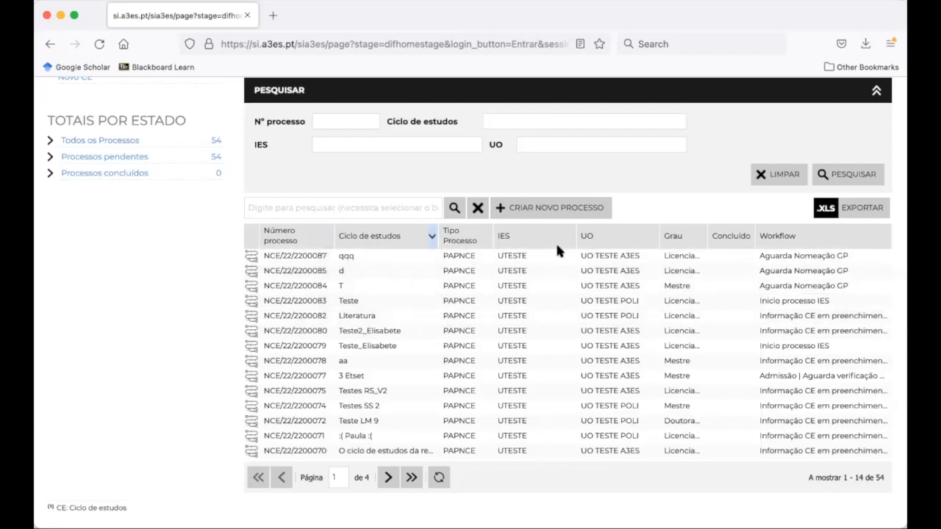
pyautogui.scroll(2, 520, 385)
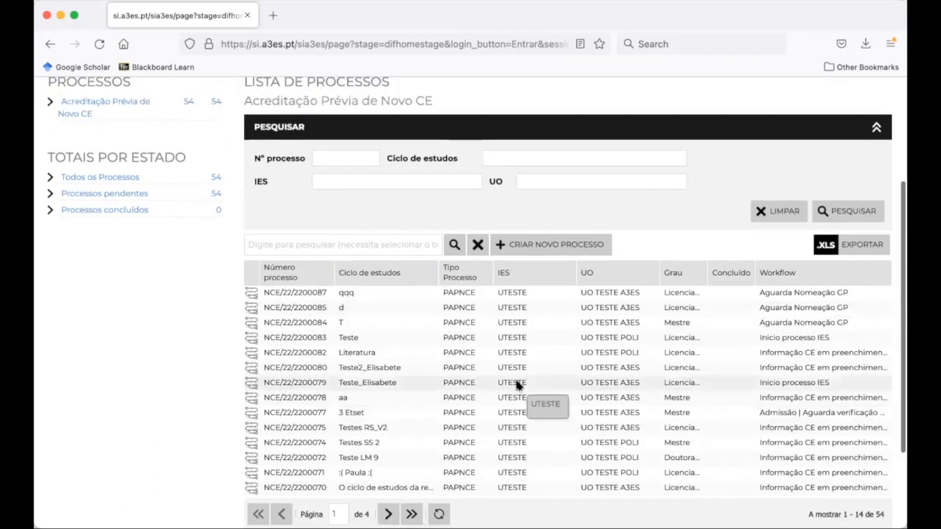
pyautogui.scroll(-3, 519, 385)
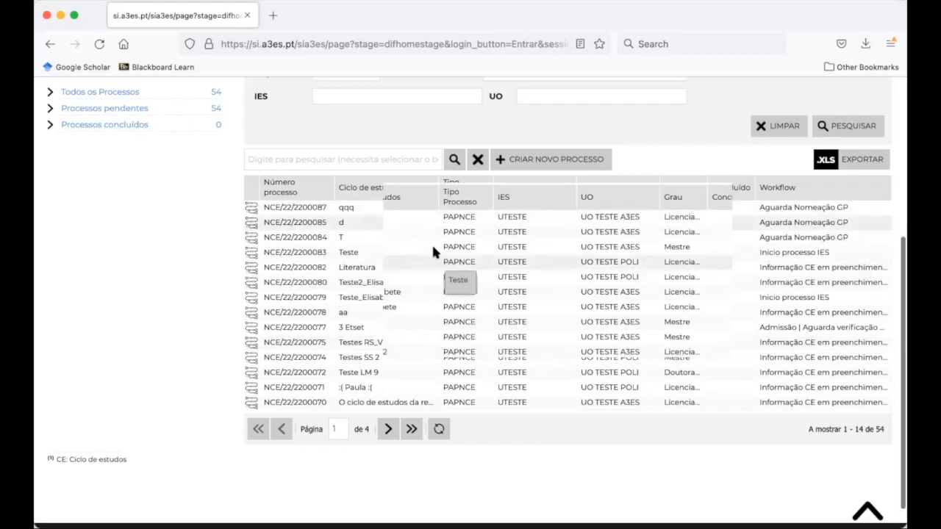
pyautogui.scroll(2, 432, 242)
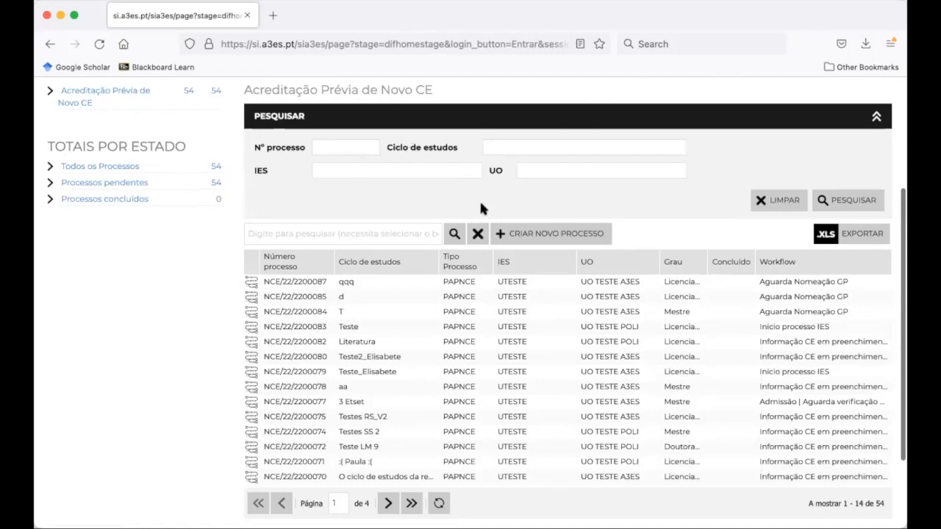
pyautogui.scroll(1, 481, 209)
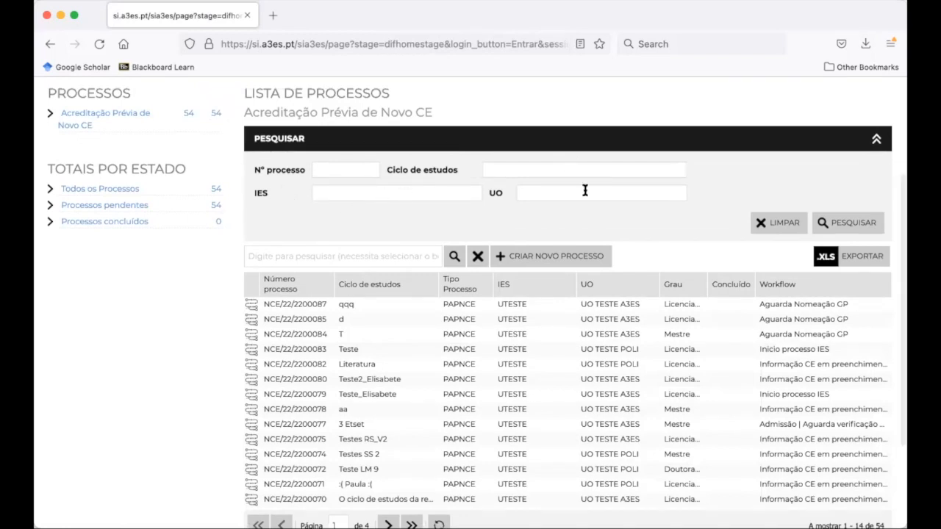
# In user management, add a new user to the UO TESTE POLI unit with name teste, an e-mail address and profile Pessoa Encarregada do Pedido.
pyautogui.scroll(4, 382, 184)
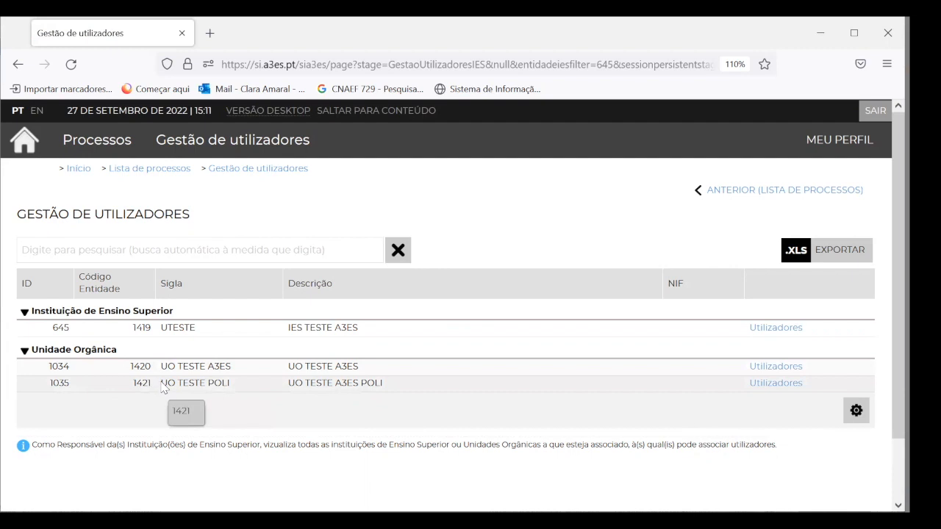
pyautogui.click(783, 390)
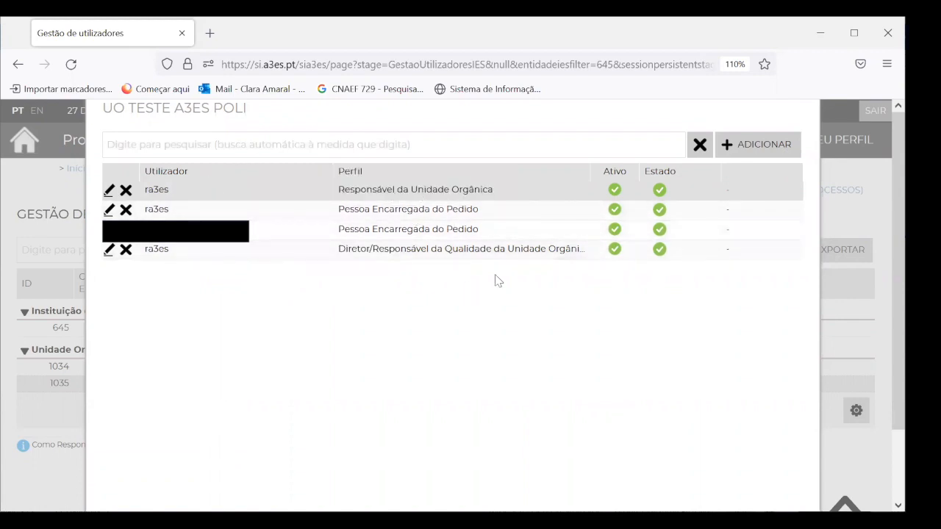
pyautogui.click(770, 152)
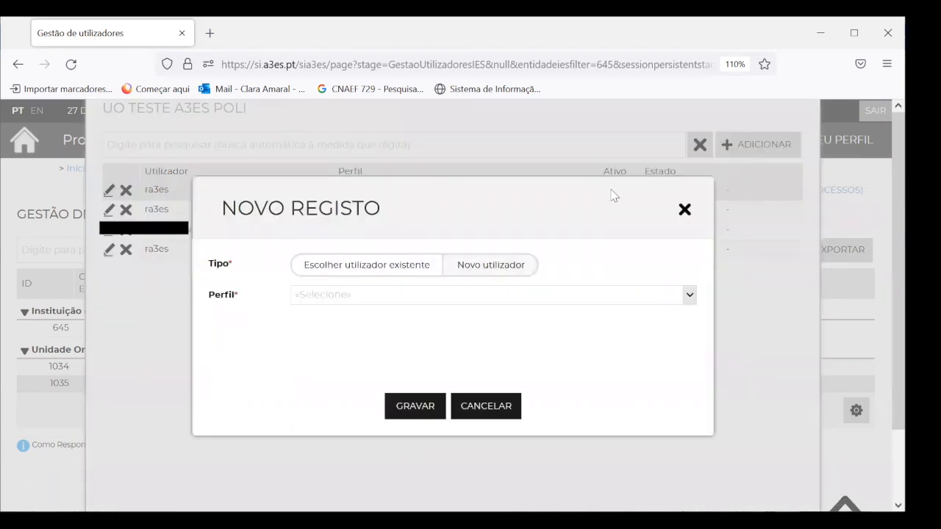
pyautogui.click(479, 269)
pyautogui.click(370, 323)
pyautogui.write('teste')
pyautogui.click(358, 346)
pyautogui.write('teste.pt')
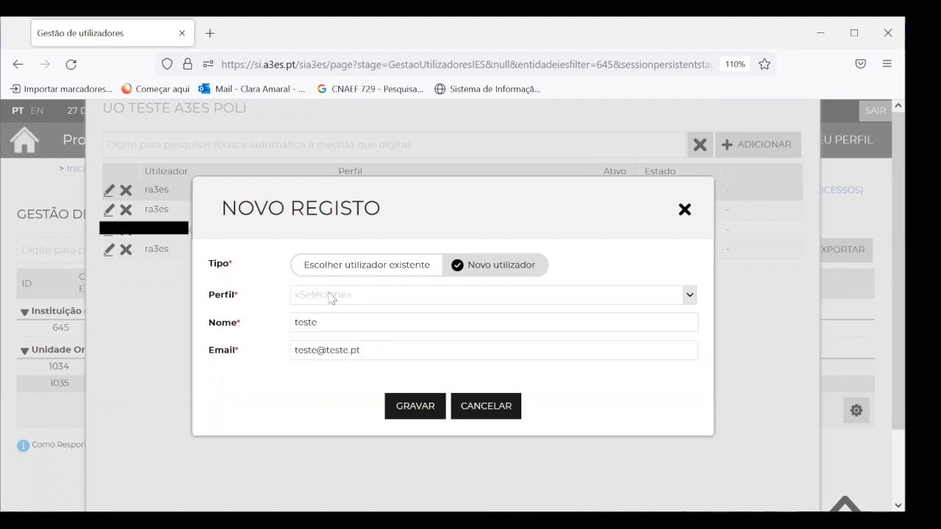
pyautogui.click(331, 296)
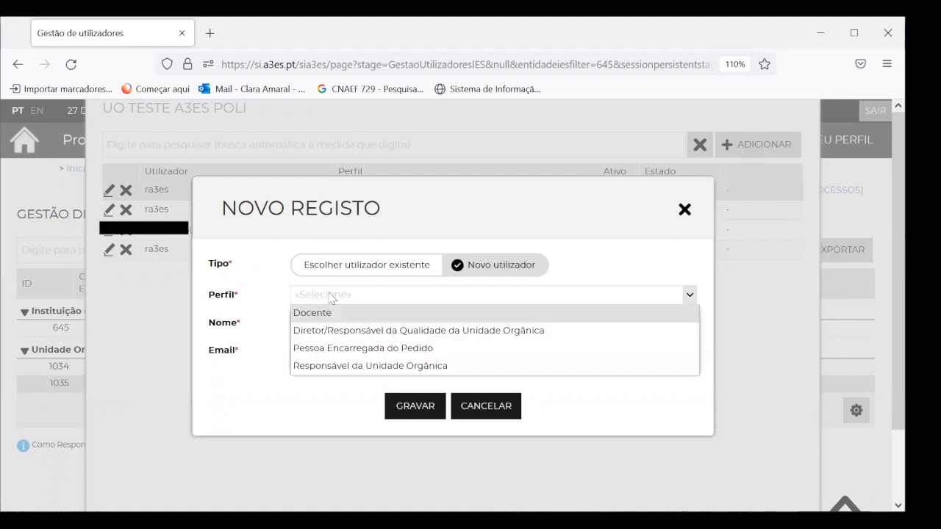
pyautogui.click(316, 348)
pyautogui.click(437, 410)
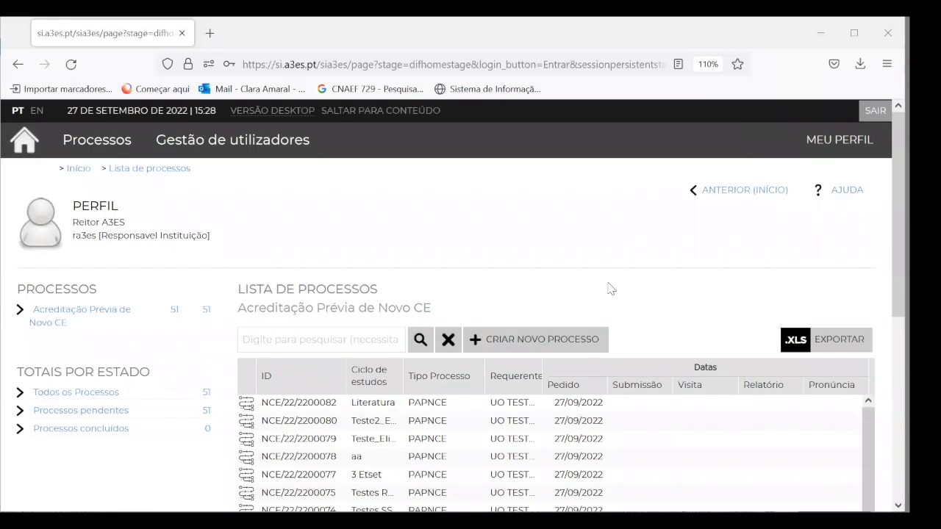
pyautogui.scroll(-2, 609, 289)
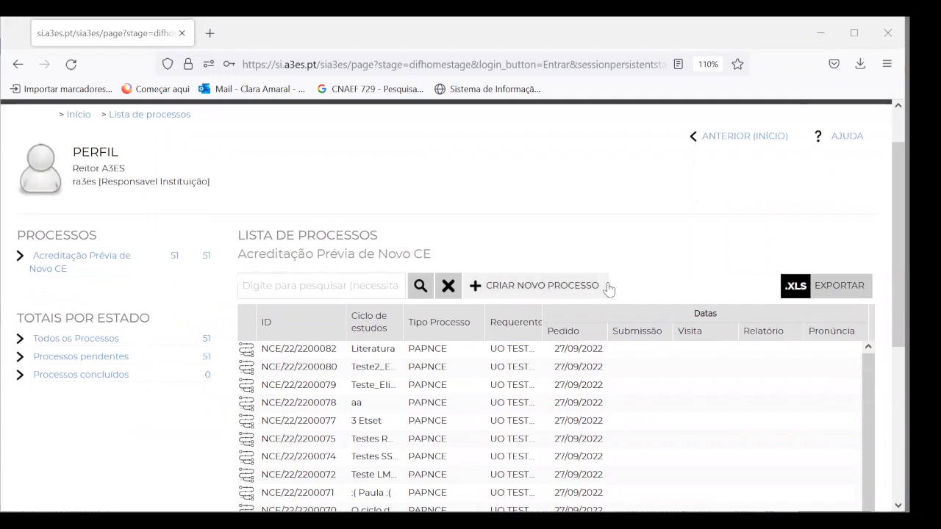
pyautogui.scroll(1, 609, 288)
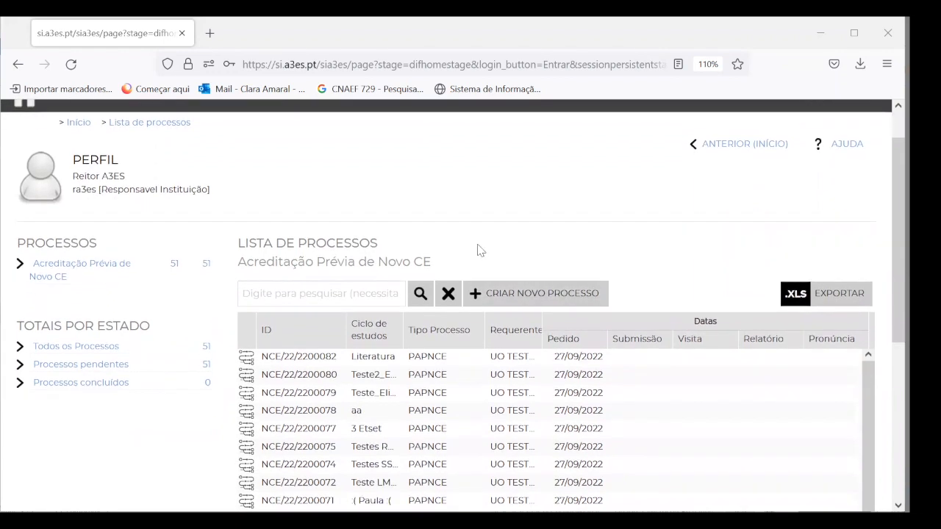
# Create a new Acreditação Prévia de Novo CE process for the organic unit UO TESTE A3ES POLI.
pyautogui.click(532, 294)
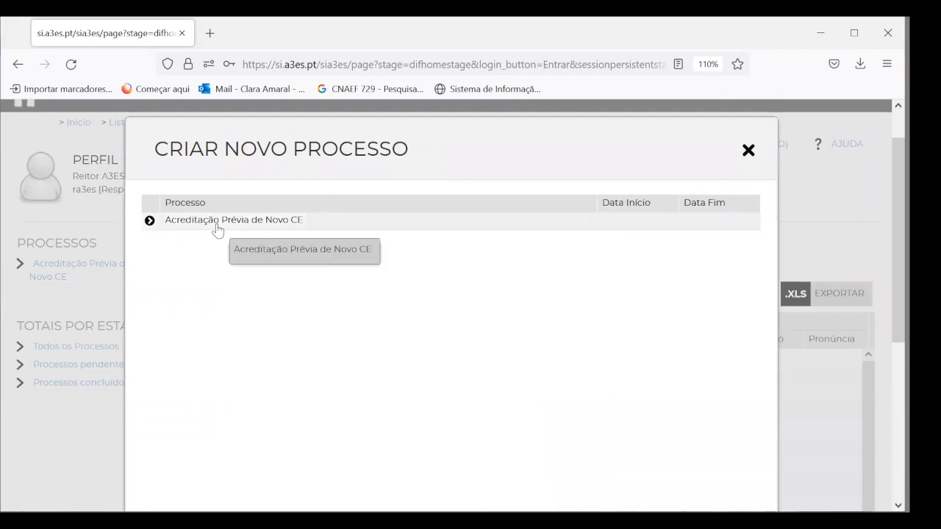
pyautogui.click(217, 227)
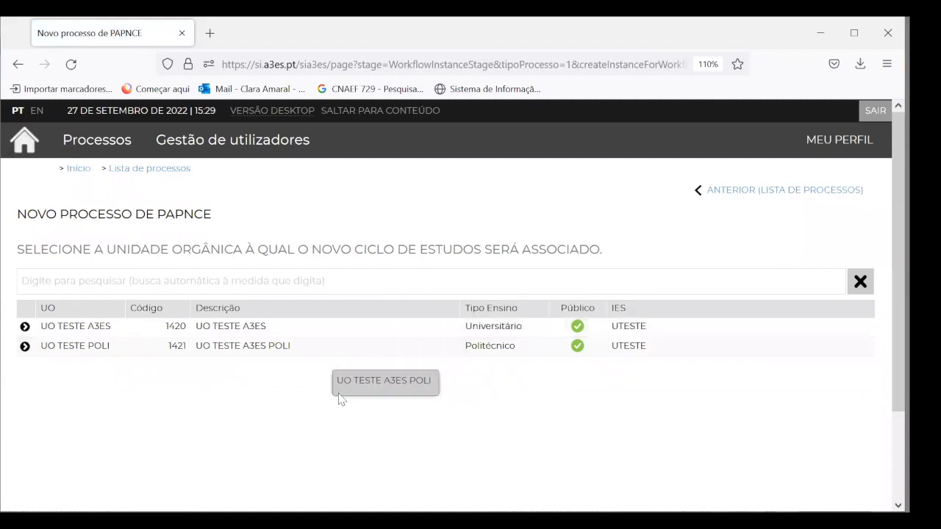
pyautogui.click(301, 354)
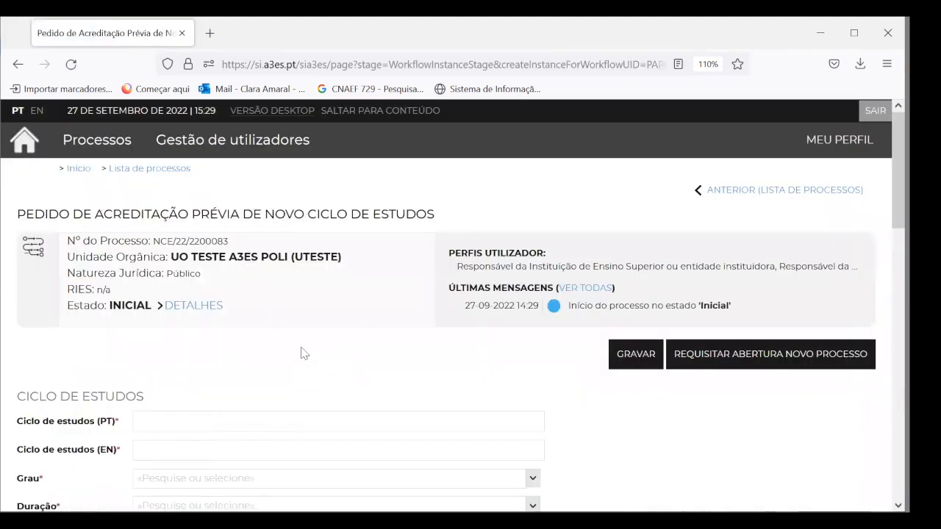
# Examine the new accreditation request form, from the process header and study cycle fields to the institution sections.
pyautogui.scroll(-6, 302, 354)
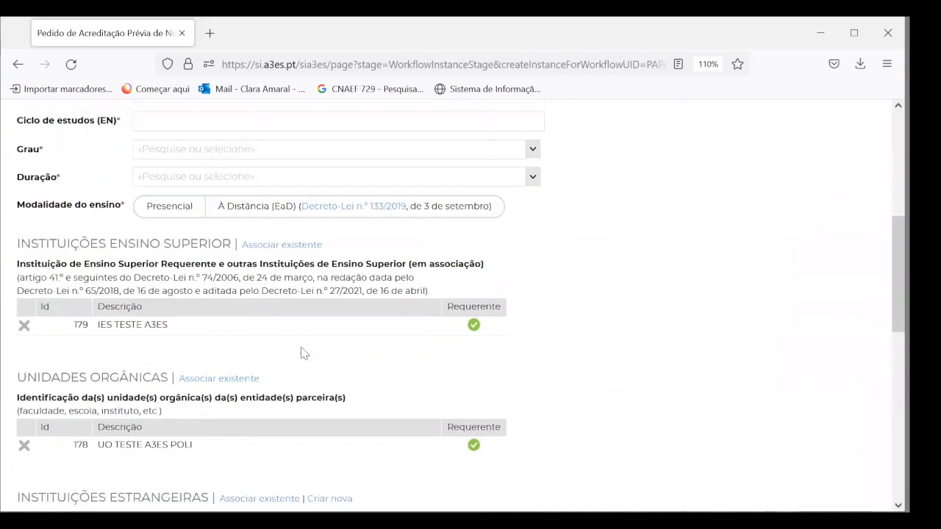
pyautogui.scroll(6, 301, 354)
pyautogui.scroll(-10, 301, 354)
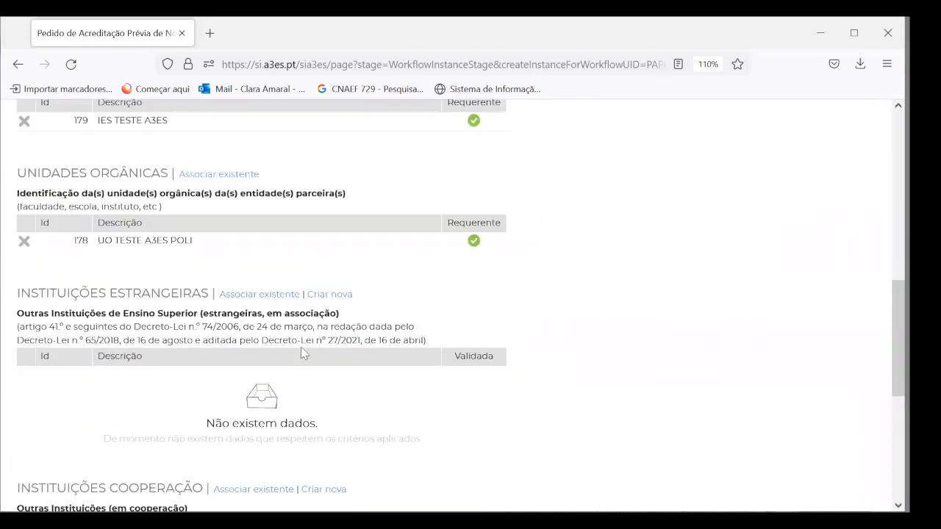
pyautogui.scroll(-2, 301, 353)
pyautogui.scroll(15, 301, 354)
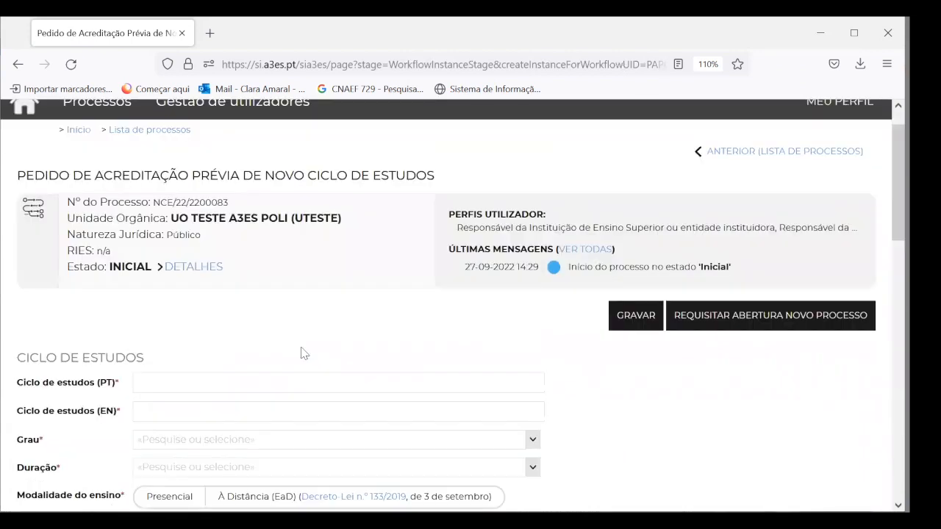
pyautogui.scroll(1, 301, 354)
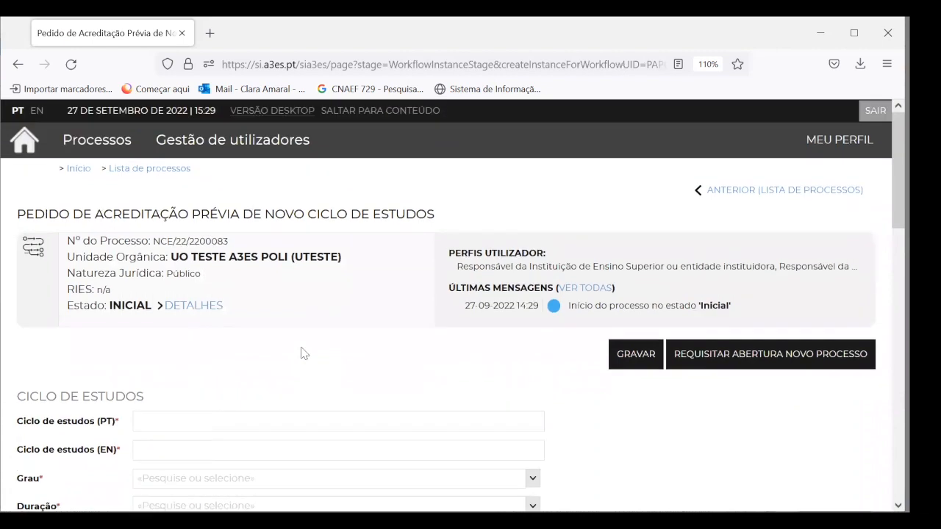
pyautogui.scroll(-2, 301, 381)
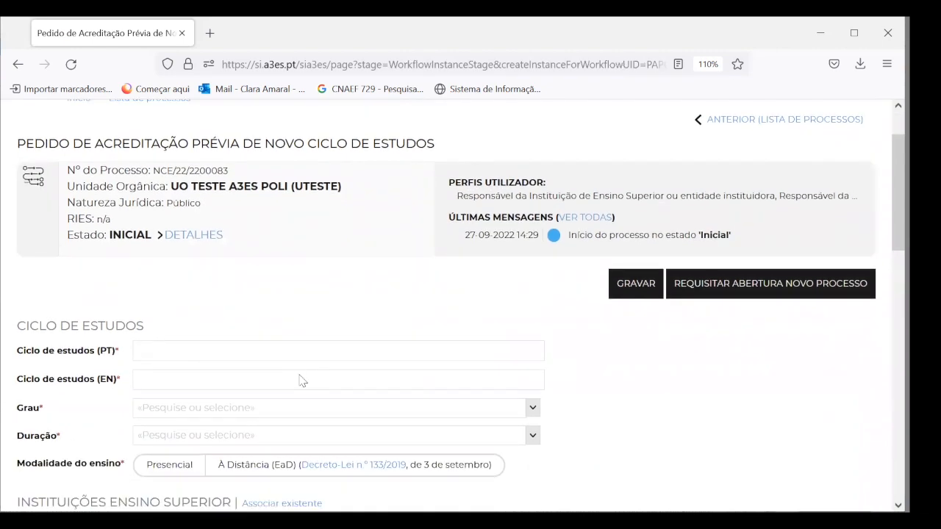
pyautogui.scroll(1, 301, 381)
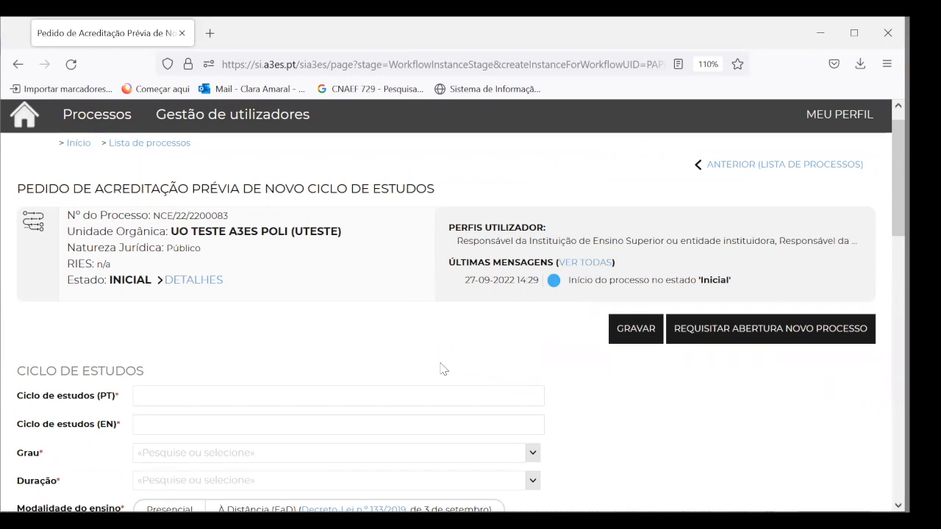
pyautogui.scroll(1, 338, 397)
# Name the study cycle Teste in Portuguese and Test in English.
pyautogui.scroll(-3, 339, 393)
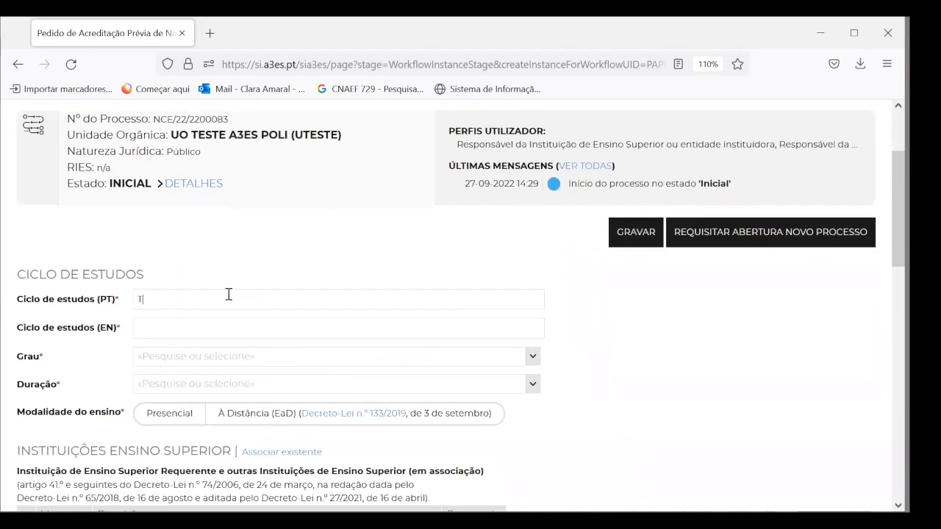
pyautogui.write('st')
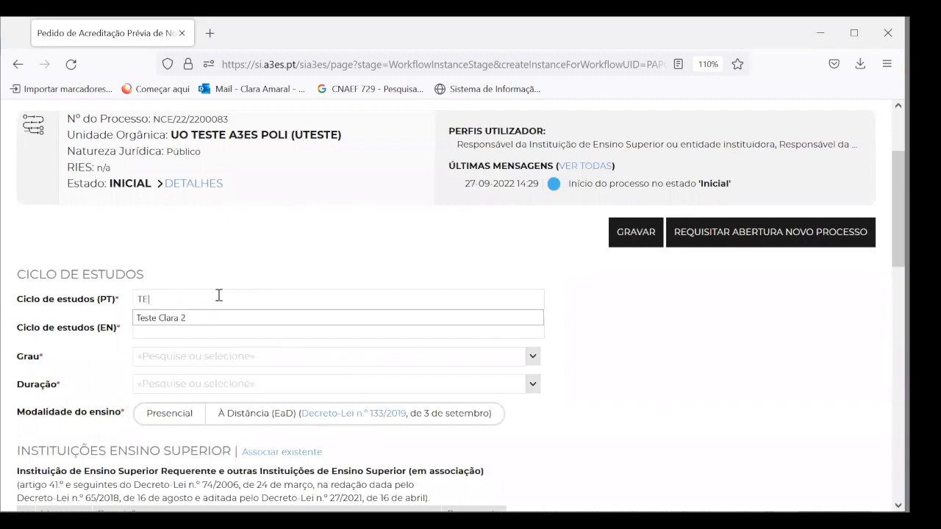
pyautogui.press('Tab')
pyautogui.write('t')
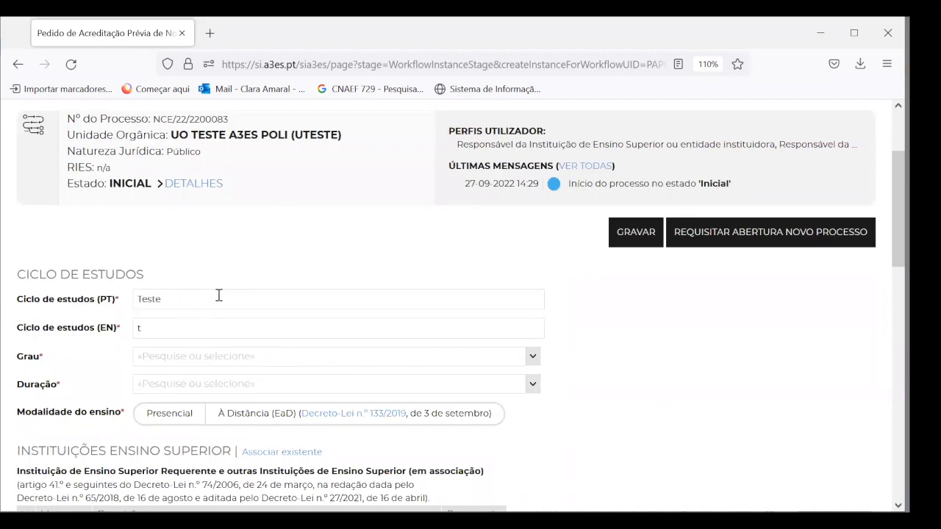
pyautogui.write('este')
pyautogui.press('Escape')
pyautogui.click(122, 315)
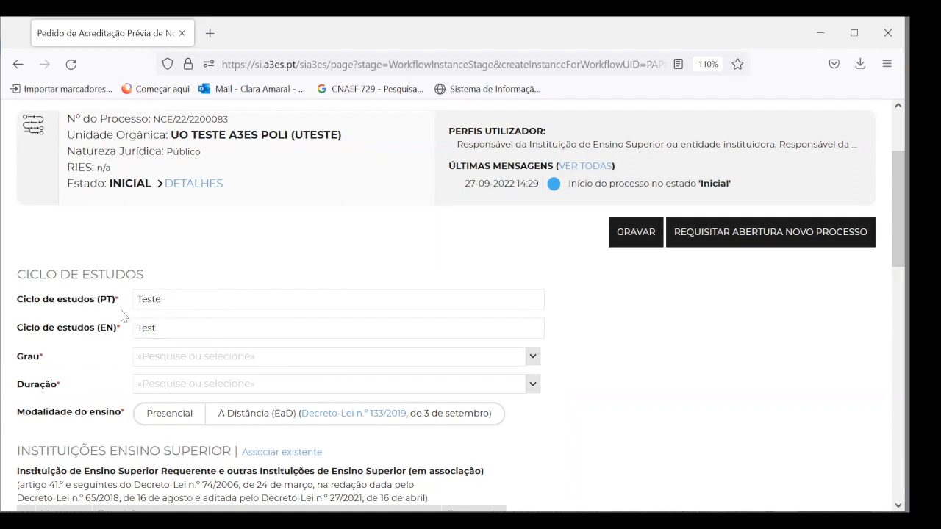
# Set the study cycle's degree to Licenciatura - 1º ciclo, its duration to 3 anos and its teaching mode to Presencial.
pyautogui.click(149, 360)
pyautogui.click(154, 397)
pyautogui.click(155, 390)
pyautogui.click(151, 330)
pyautogui.click(150, 379)
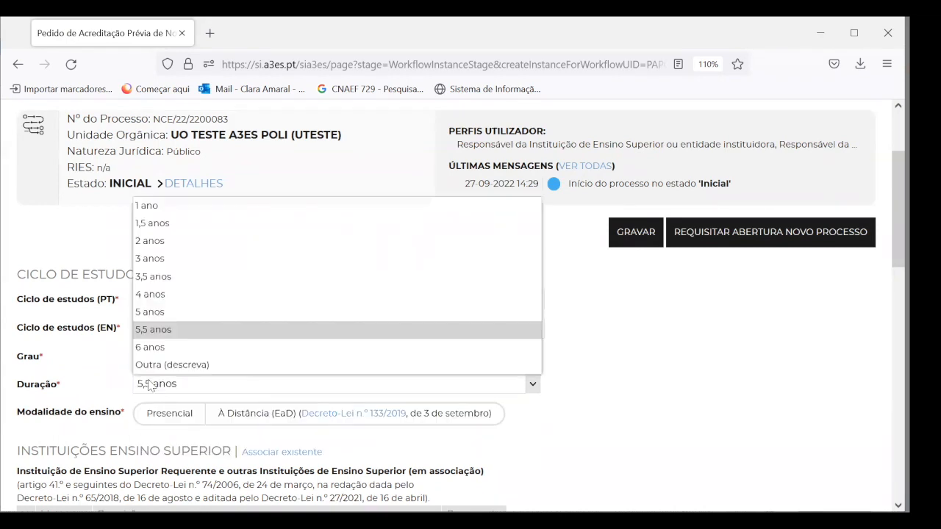
pyautogui.click(147, 263)
pyautogui.scroll(-2, 129, 390)
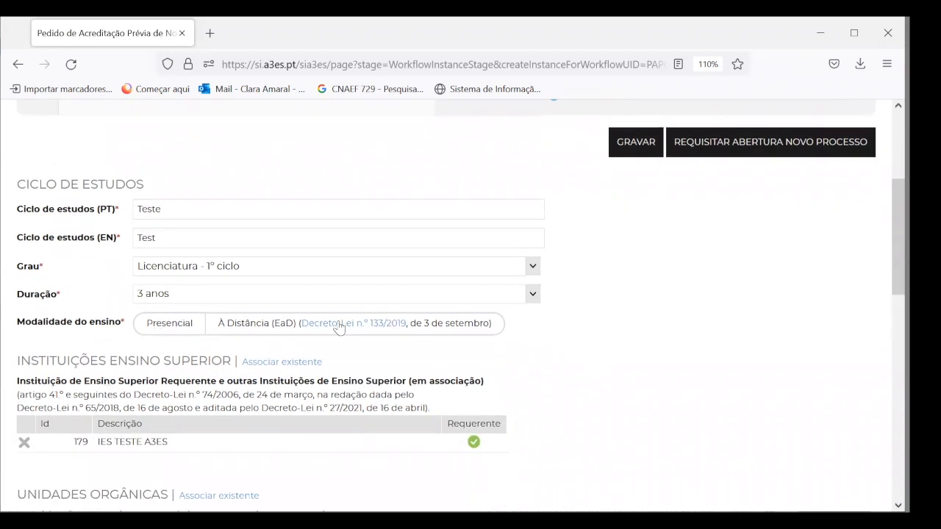
pyautogui.click(174, 331)
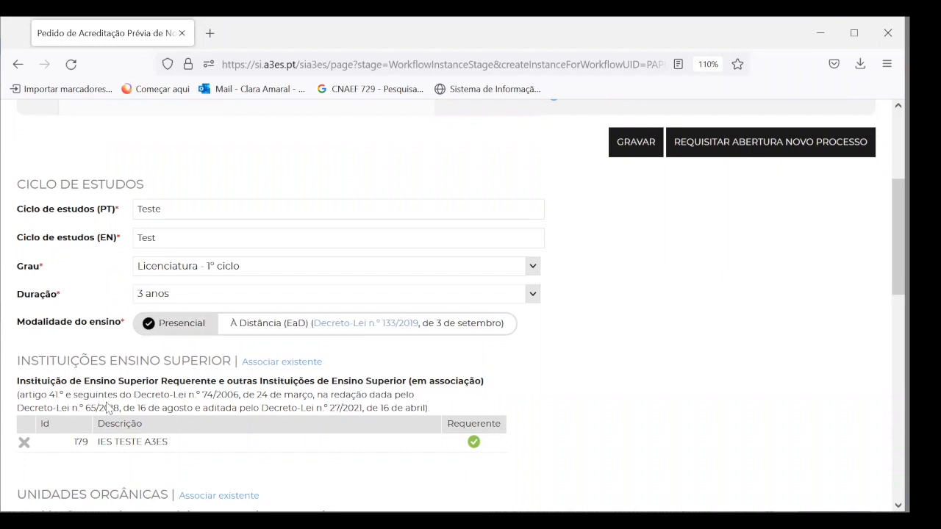
# Review the form's institution sections and browse the list of existing higher education institutions available for association, without selecting one.
pyautogui.scroll(-3, 106, 403)
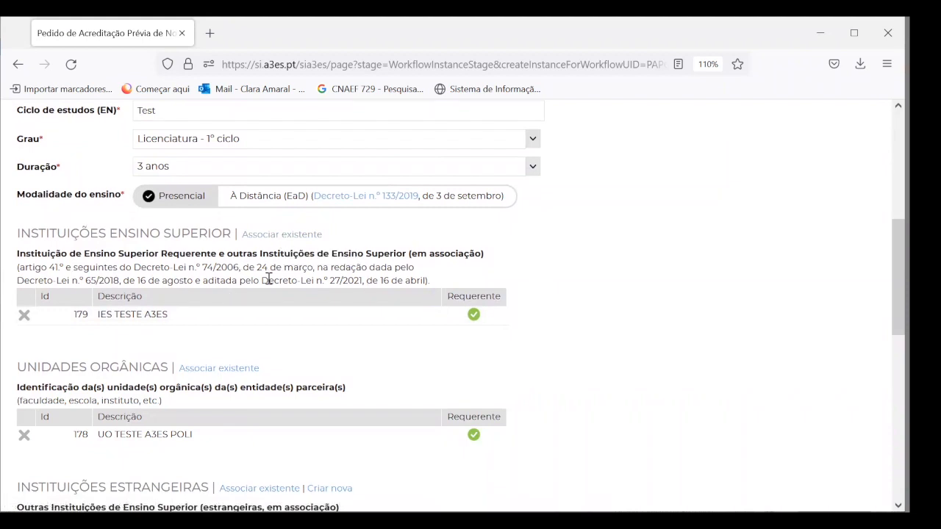
pyautogui.scroll(-2, 324, 413)
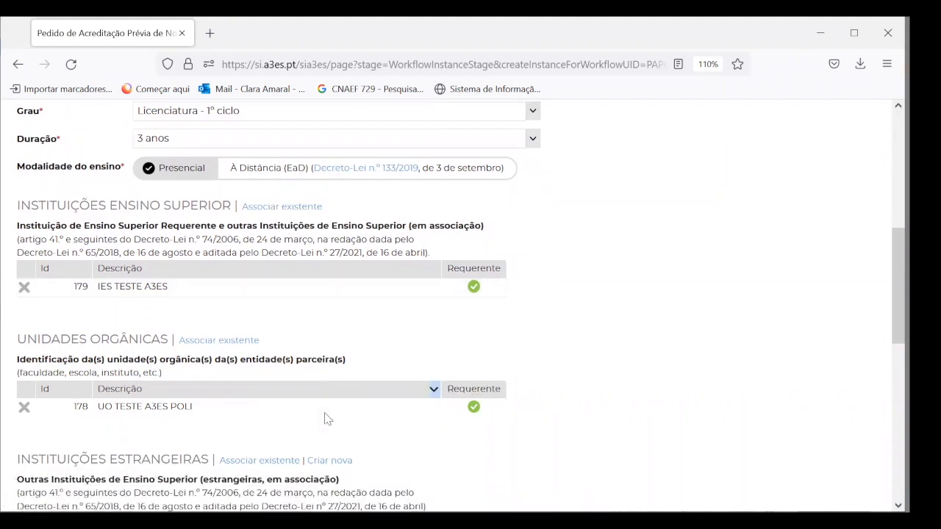
pyautogui.scroll(-2, 262, 349)
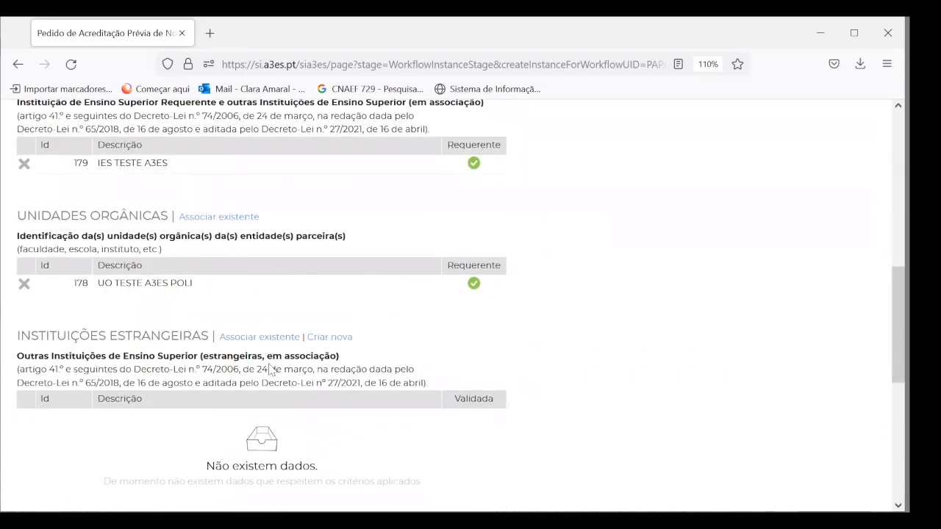
pyautogui.scroll(-4, 270, 369)
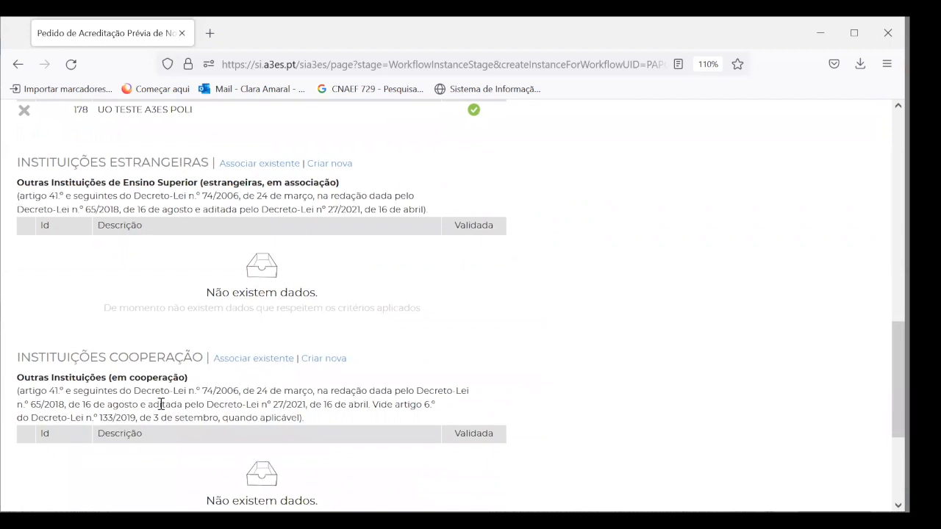
pyautogui.scroll(8, 161, 404)
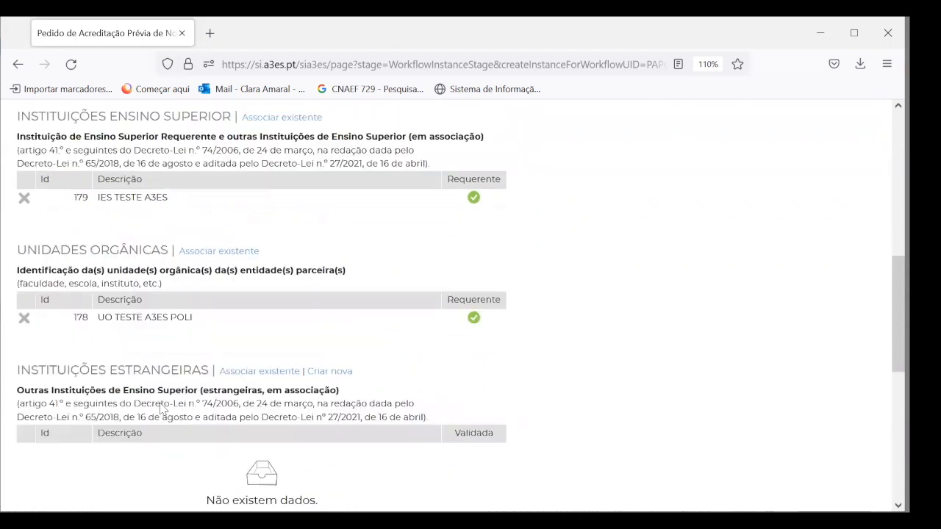
pyautogui.click(251, 237)
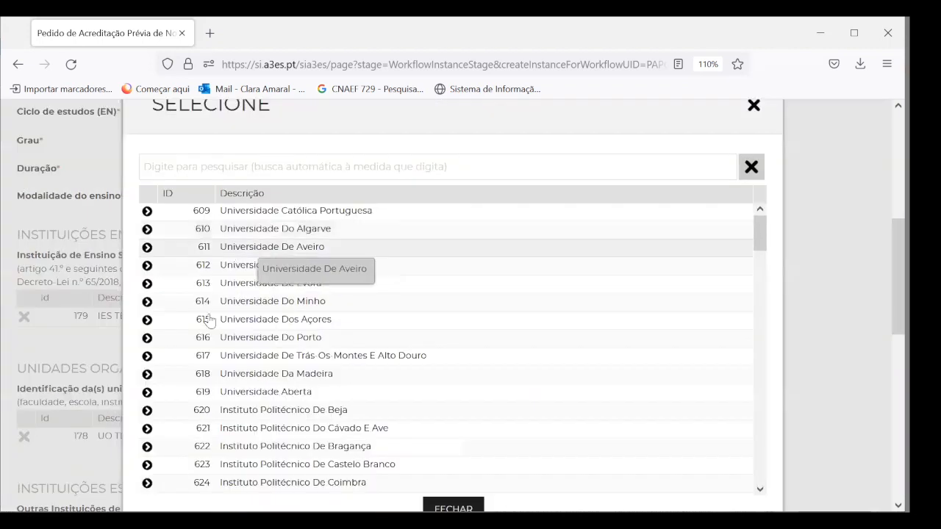
pyautogui.scroll(-2, 211, 270)
pyautogui.scroll(-10, 211, 270)
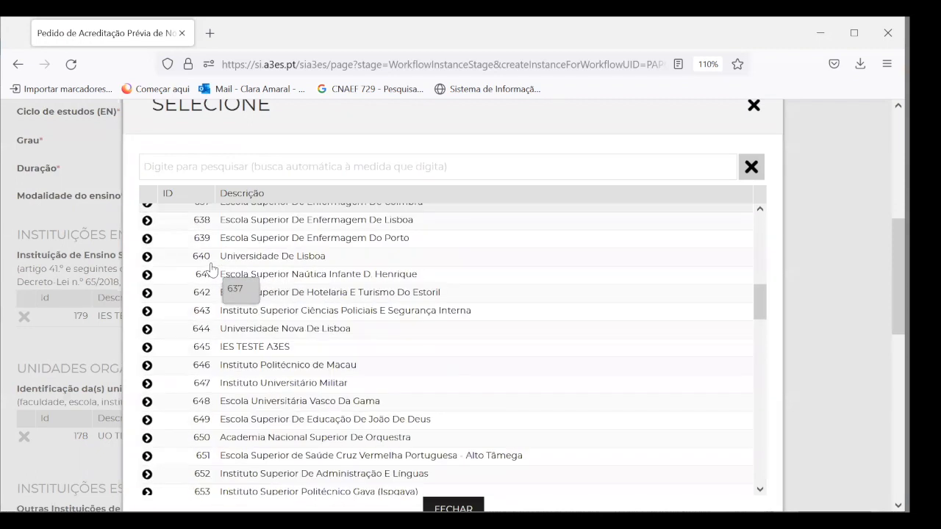
pyautogui.scroll(14, 441, 456)
pyautogui.click(453, 507)
# Examine the foreign and cooperation institution sections and their options for associating an existing institution or creating a new one.
pyautogui.scroll(-3, 358, 433)
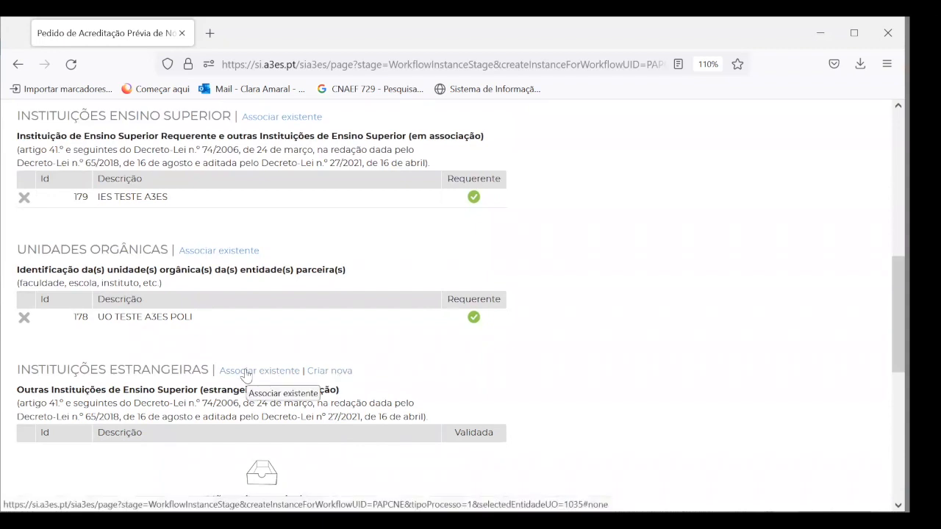
pyautogui.scroll(-2, 415, 391)
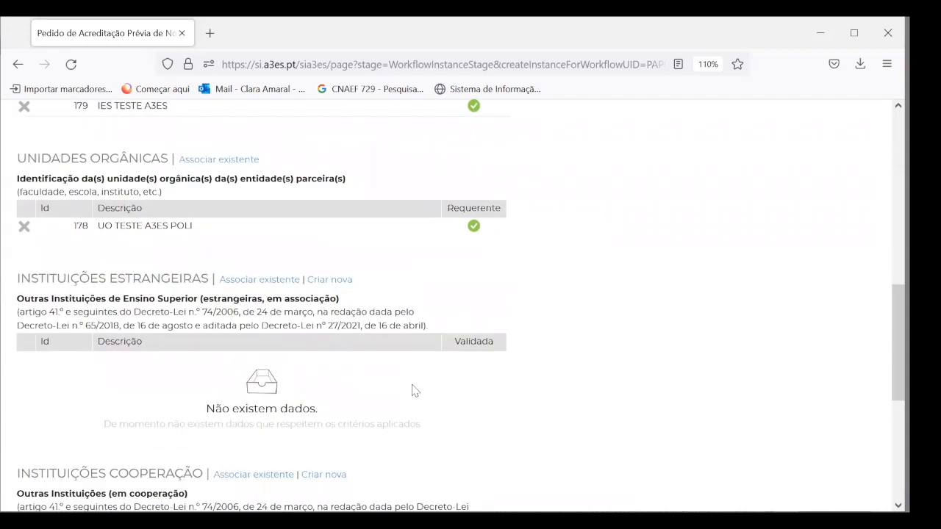
pyautogui.scroll(-3, 416, 391)
pyautogui.scroll(-2, 315, 418)
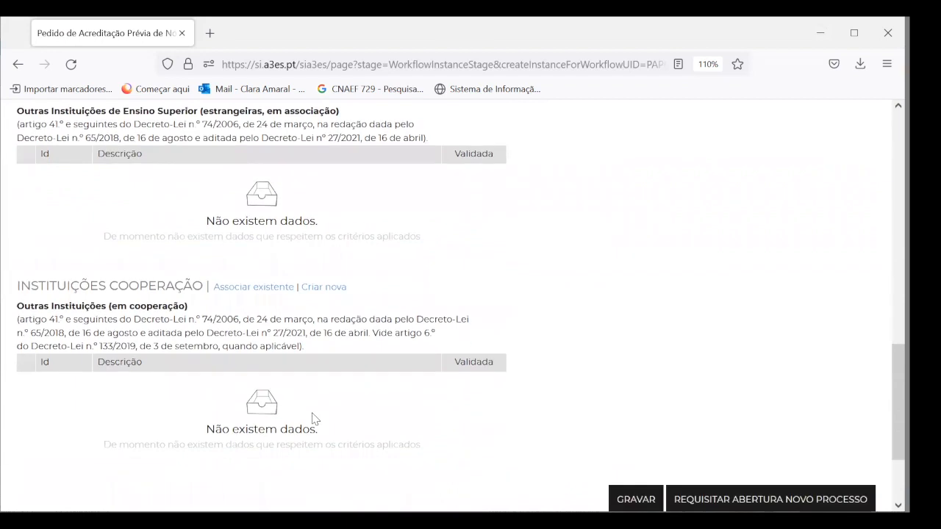
pyautogui.scroll(10, 313, 419)
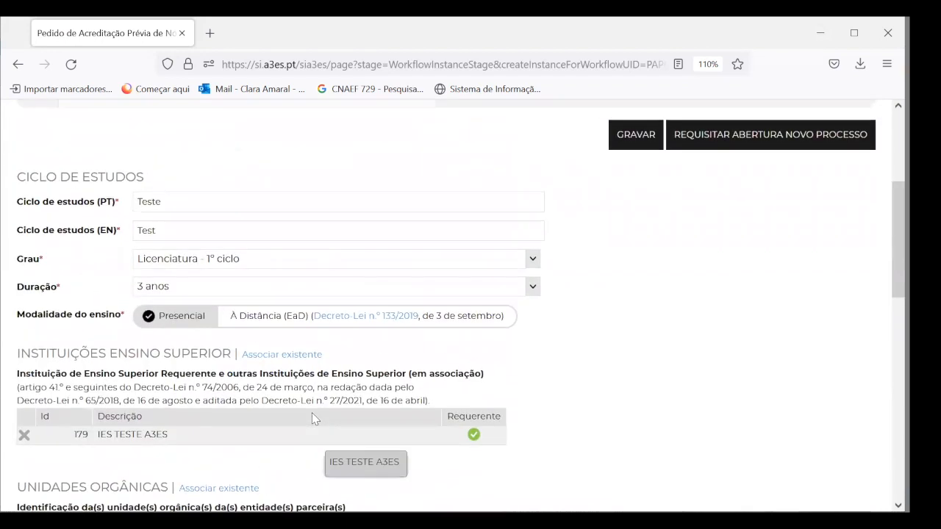
pyautogui.scroll(-10, 313, 419)
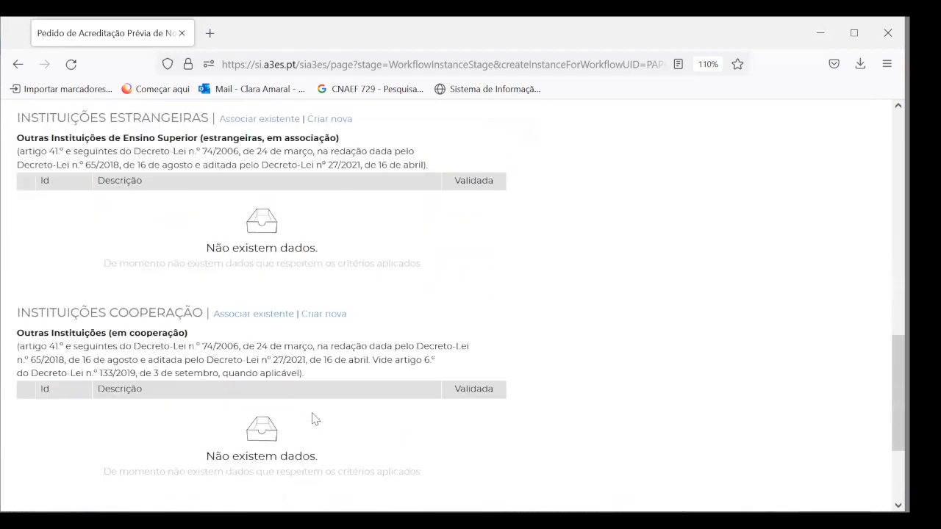
pyautogui.scroll(-1, 313, 419)
# Save the accreditation request form.
pyautogui.scroll(8, 313, 418)
pyautogui.scroll(2, 608, 287)
pyautogui.click(623, 285)
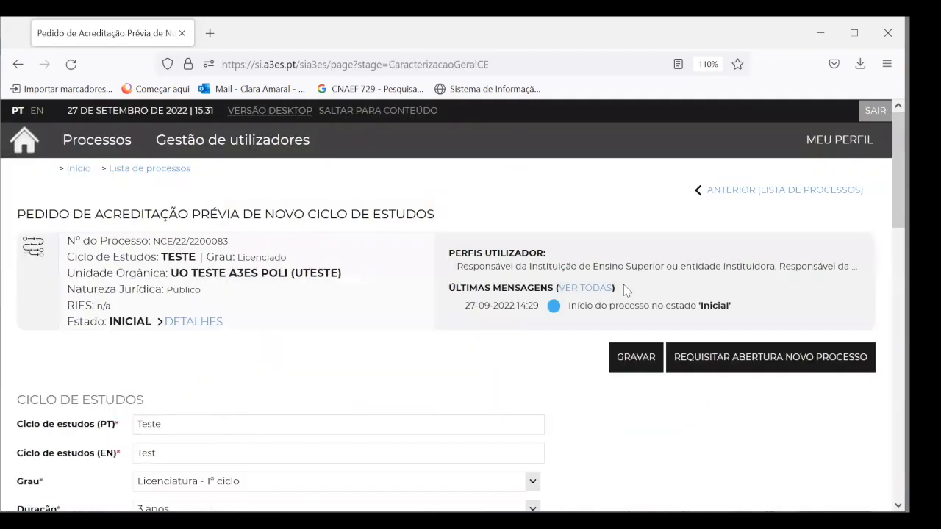
# Check the saved study cycle and institution data, and submit the request to open the new process.
pyautogui.scroll(-1, 479, 381)
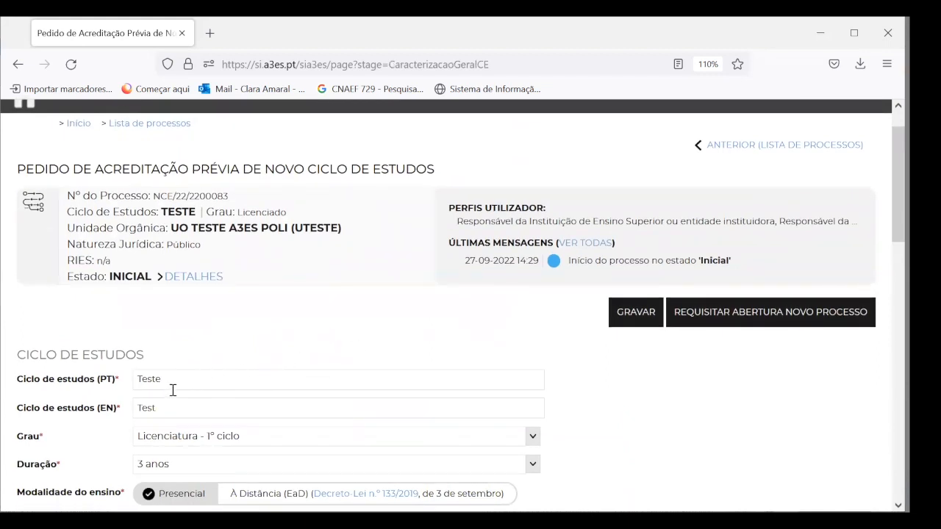
pyautogui.scroll(-2, 287, 404)
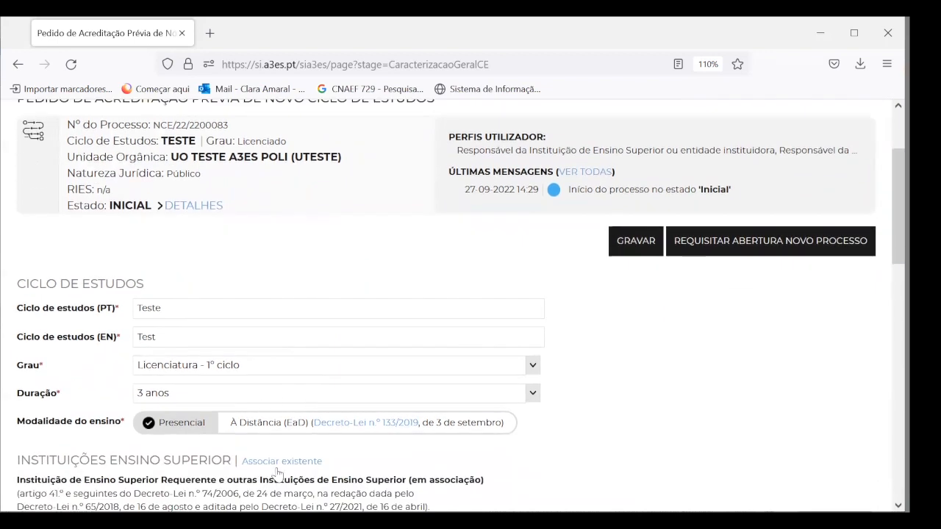
pyautogui.scroll(-3, 300, 484)
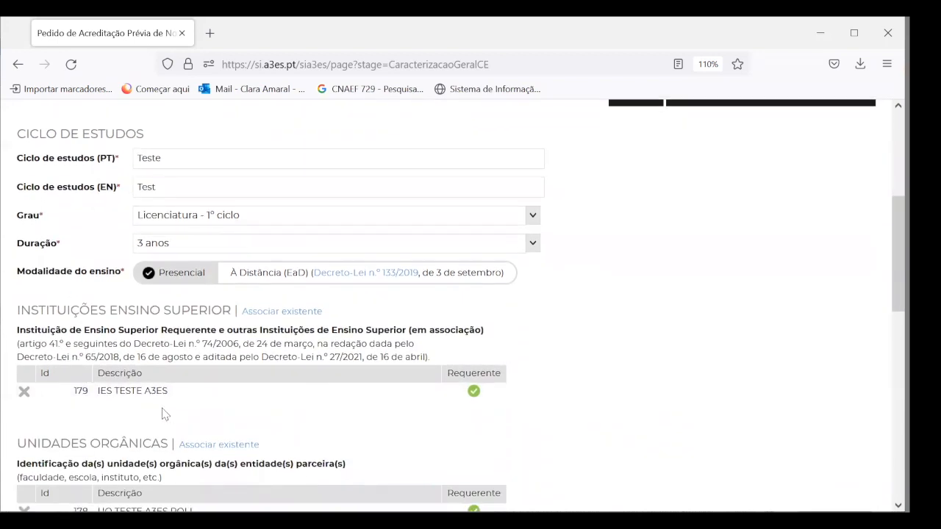
pyautogui.scroll(-2, 193, 469)
pyautogui.scroll(6, 379, 445)
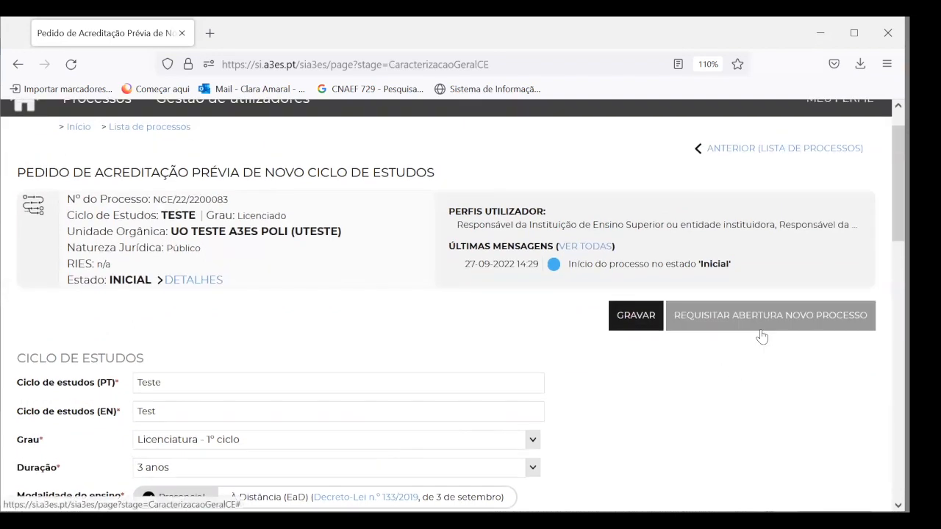
pyautogui.click(755, 320)
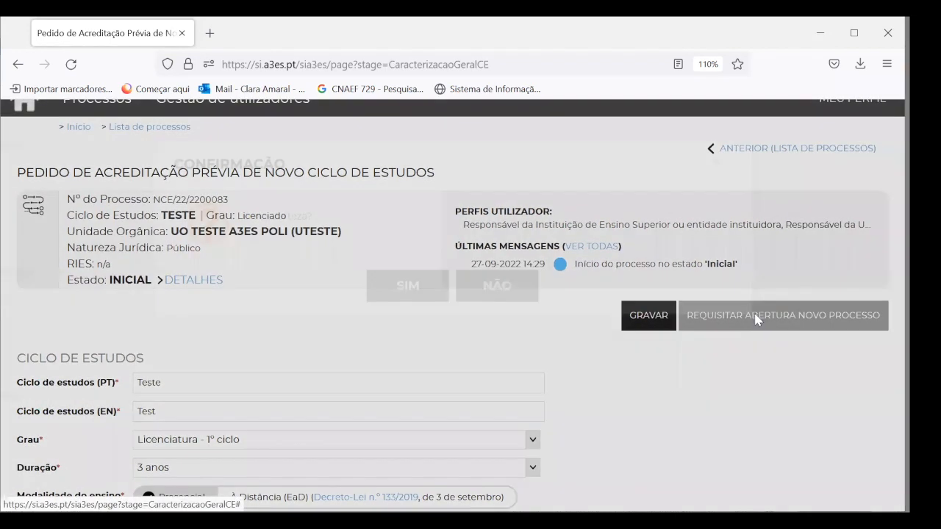
pyautogui.click(425, 282)
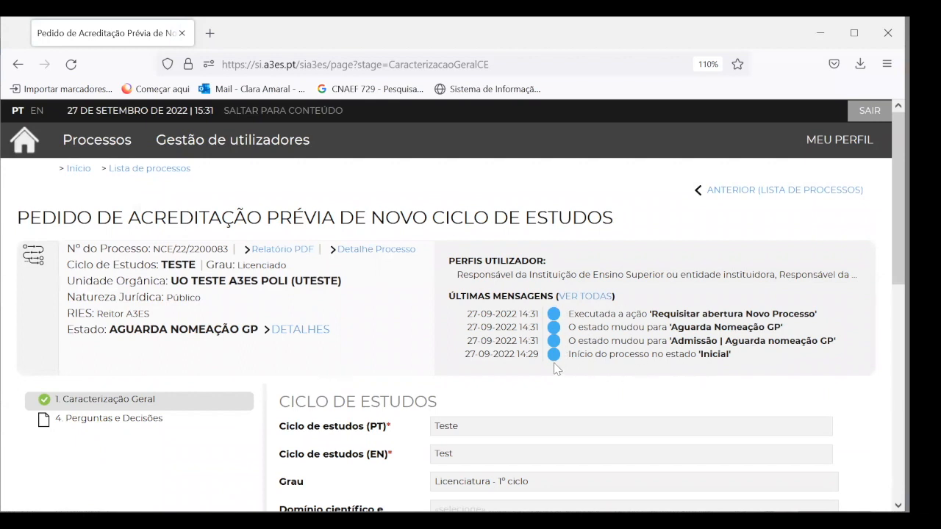
# Check the submitted request's status, latest messages and locked study cycle data.
pyautogui.moveTo(731, 356); pyautogui.dragTo(722, 353)
pyautogui.moveTo(836, 339); pyautogui.dragTo(724, 331)
pyautogui.click(757, 357)
pyautogui.scroll(-1, 642, 343)
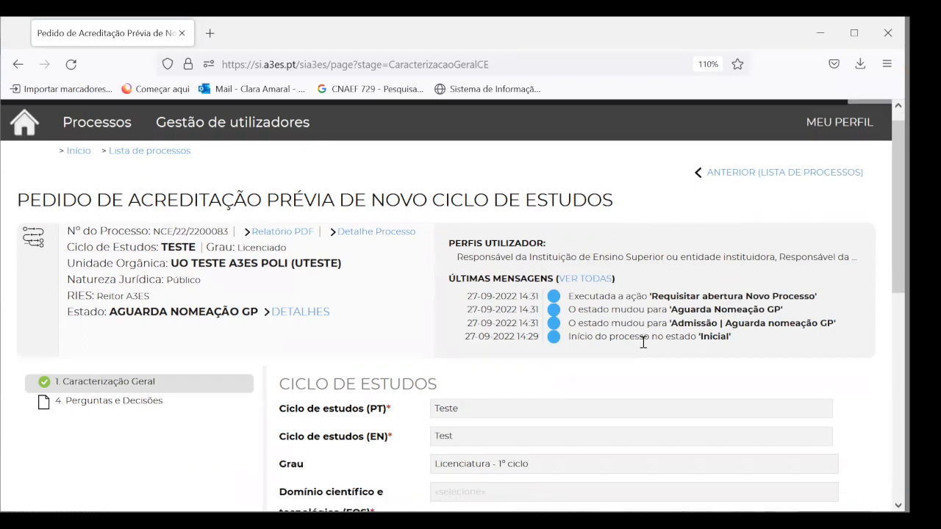
pyautogui.scroll(-2, 644, 343)
pyautogui.scroll(2, 643, 342)
pyautogui.scroll(-2, 643, 343)
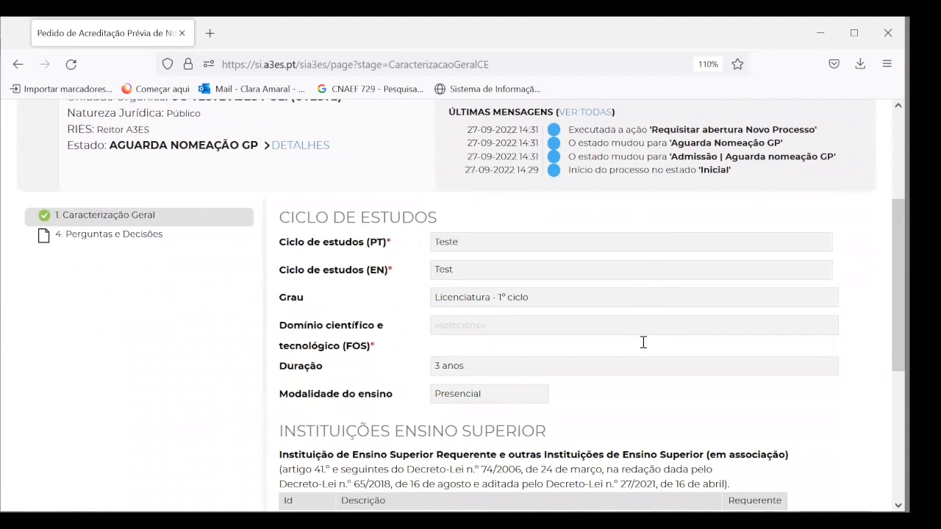
pyautogui.scroll(-2, 643, 343)
pyautogui.scroll(4, 645, 350)
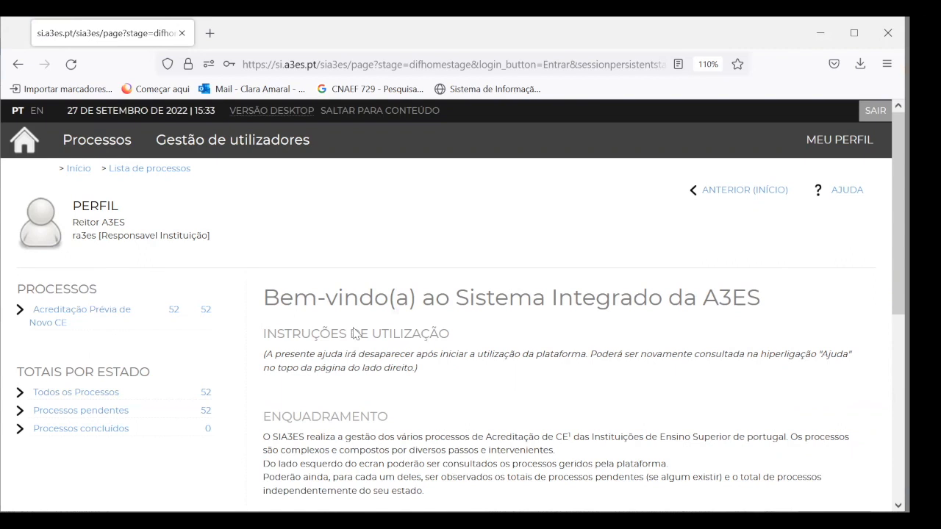
# Open the workflow of the Teste process from the Acreditação Prévia de Novo CE process list.
pyautogui.click(93, 315)
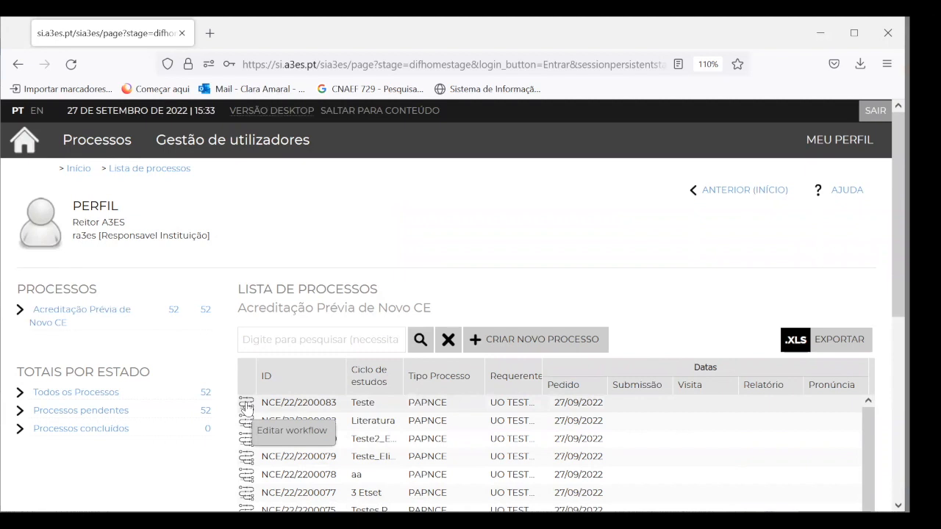
pyautogui.click(248, 406)
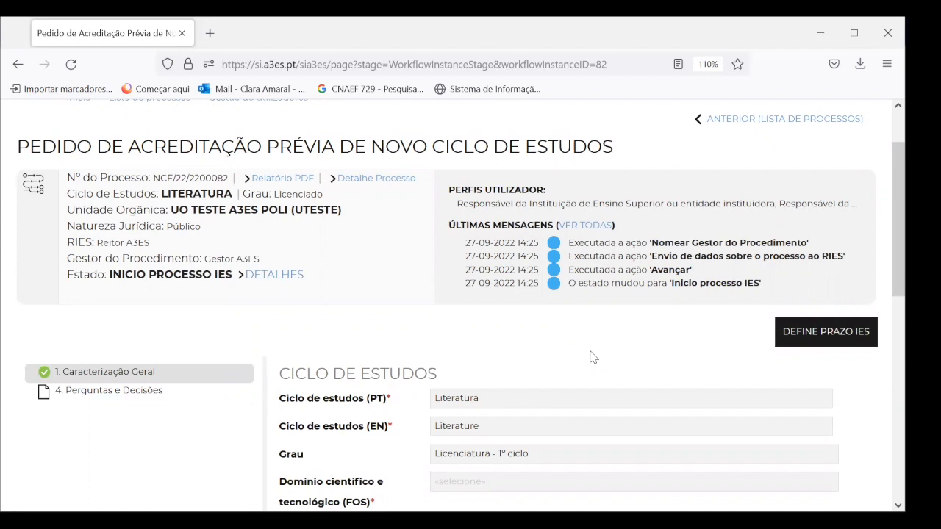
# Review the Literatura process's latest messages, study cycle data, higher education institution and organic unit sections.
pyautogui.scroll(-2, 594, 358)
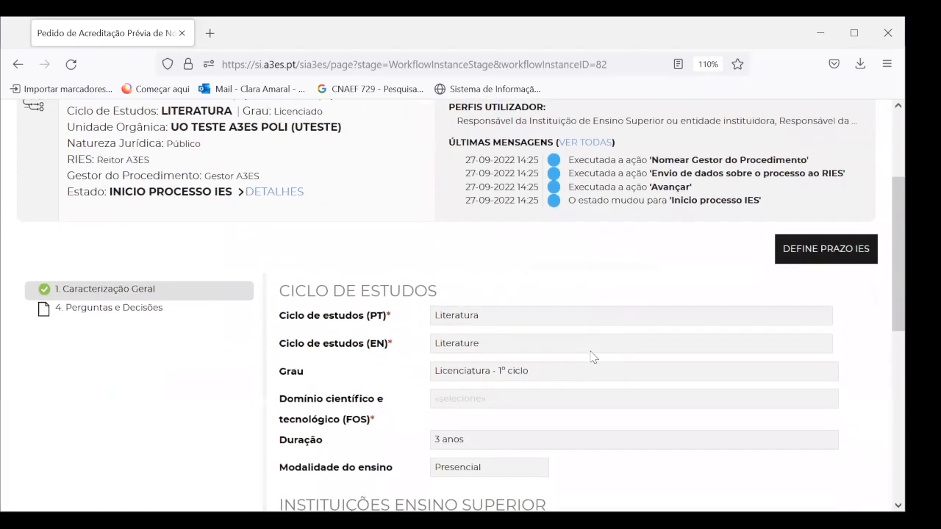
pyautogui.scroll(2, 594, 357)
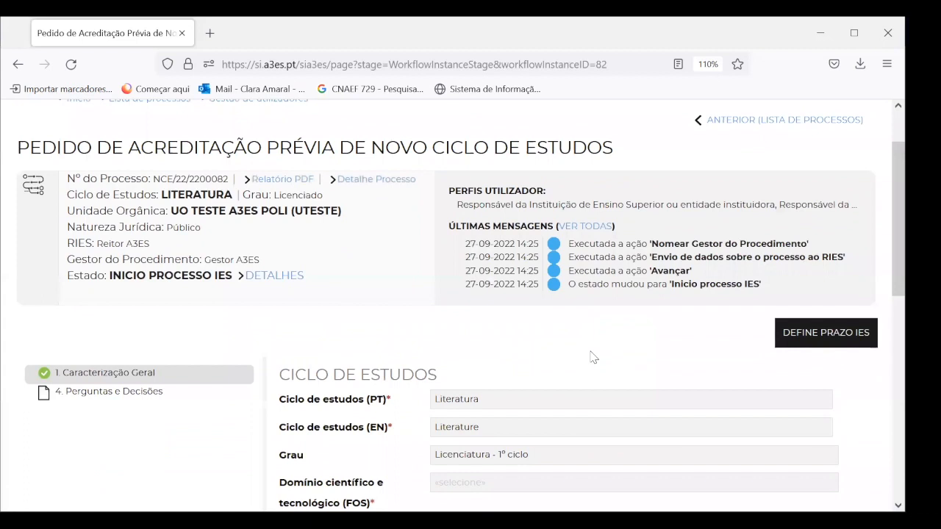
pyautogui.scroll(-1, 594, 357)
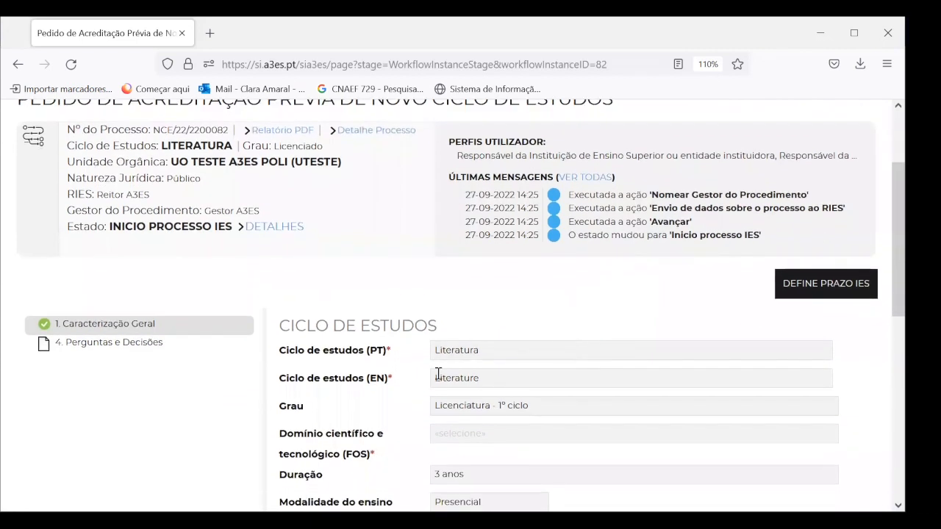
pyautogui.scroll(-2, 438, 375)
pyautogui.scroll(1, 438, 375)
pyautogui.scroll(-6, 438, 375)
pyautogui.scroll(2, 440, 378)
pyautogui.scroll(-2, 438, 378)
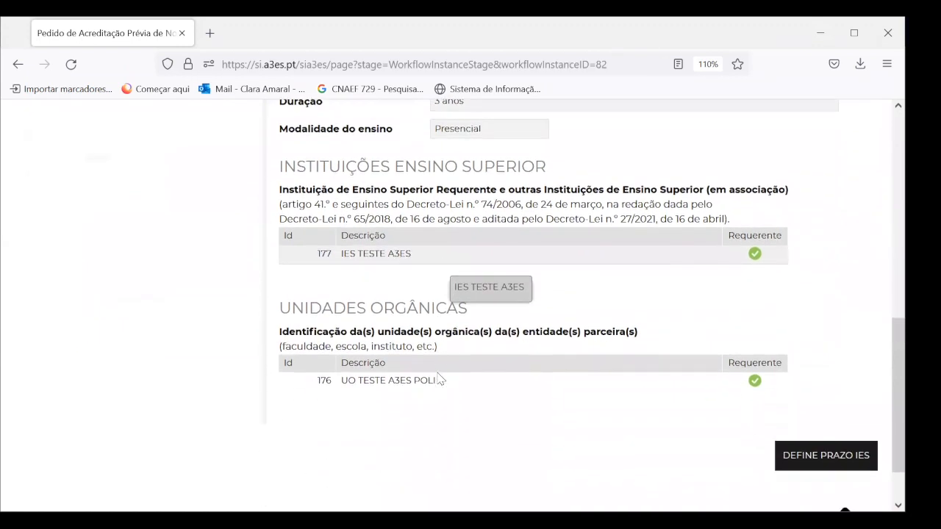
pyautogui.scroll(4, 438, 378)
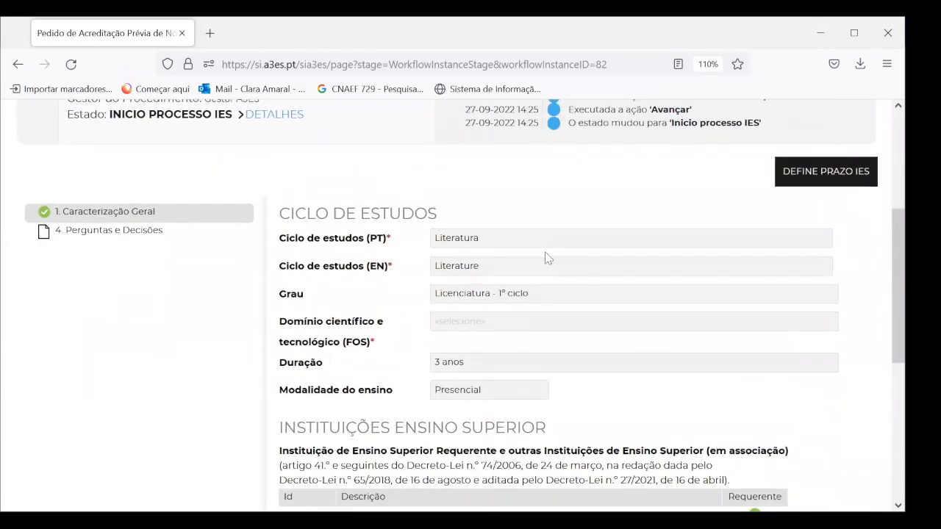
pyautogui.scroll(1, 533, 241)
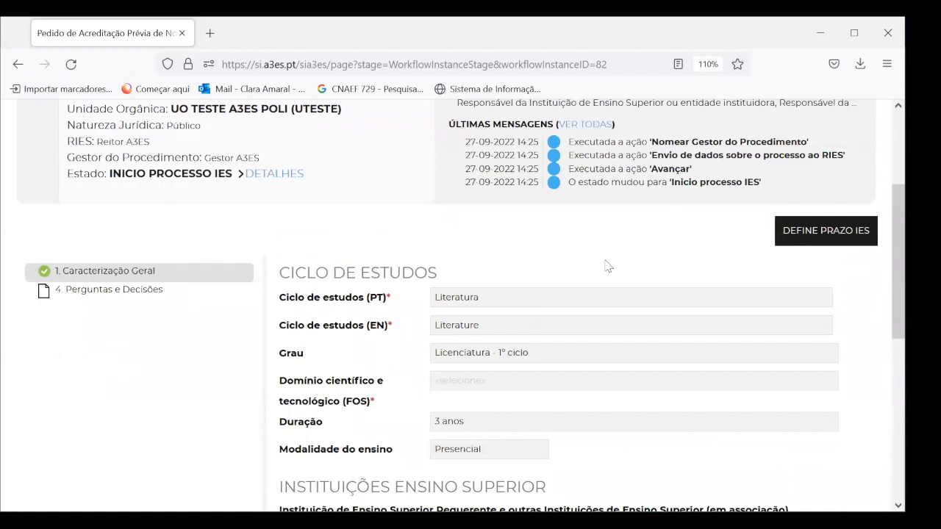
# Set the institution deadline (Prazo IES) of the Literatura process to 27/10/2022 and send the process data to the RUO.
pyautogui.click(801, 234)
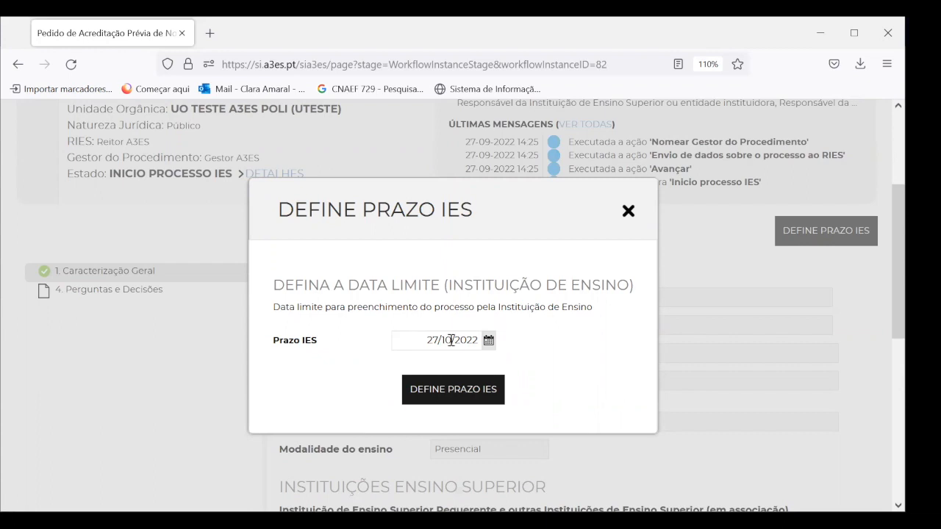
pyautogui.click(487, 340)
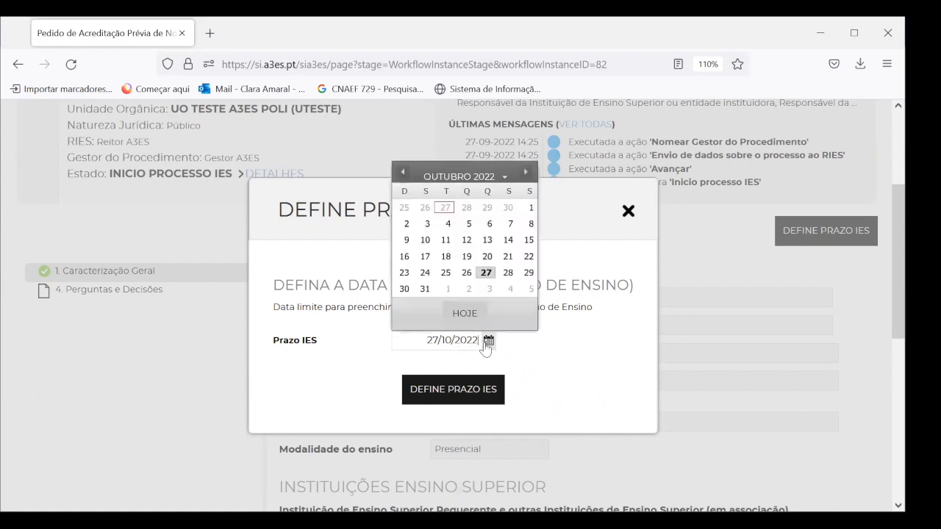
pyautogui.click(484, 276)
pyautogui.click(452, 389)
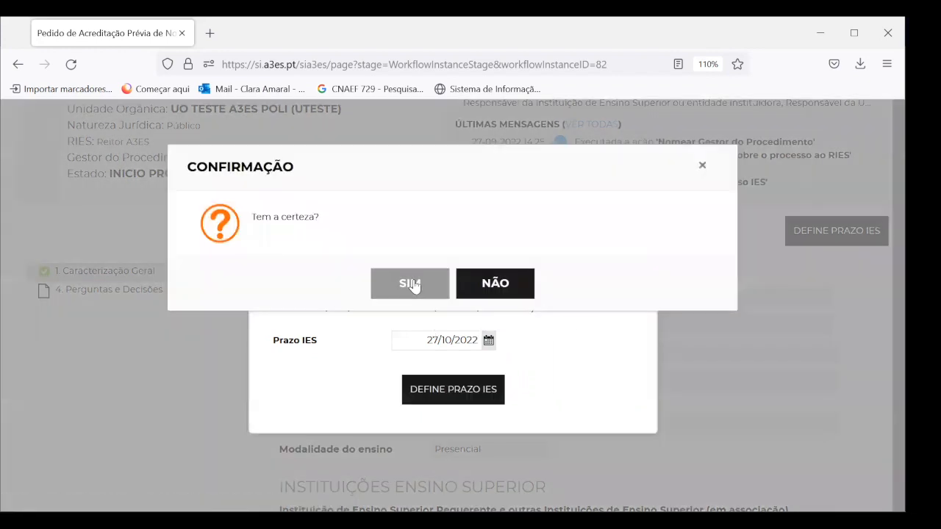
pyautogui.click(410, 284)
pyautogui.click(773, 318)
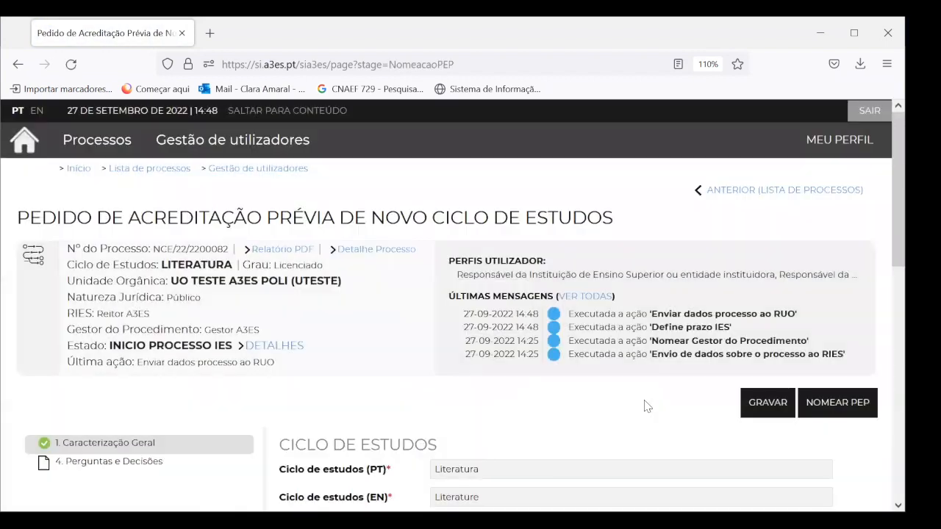
# Appoint Reitor A3ES as the person in charge of the Literatura request (PEP).
pyautogui.scroll(-3, 645, 407)
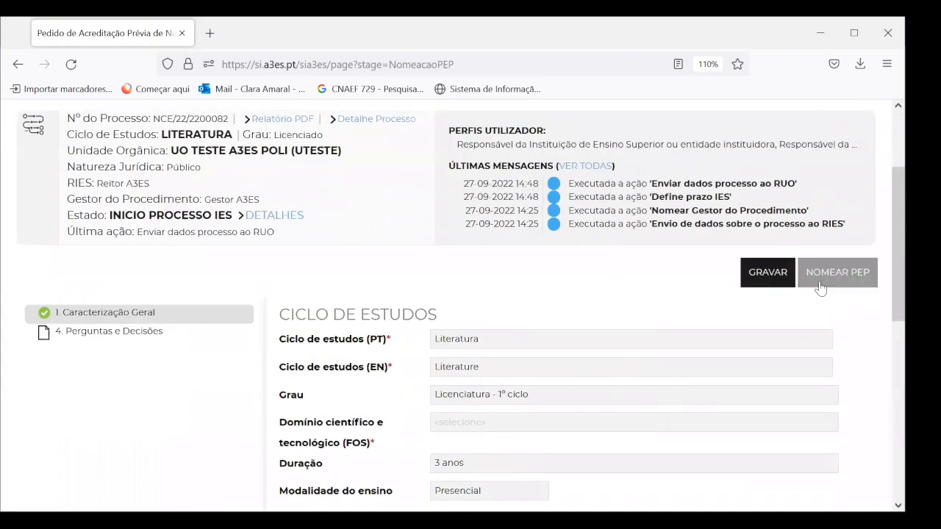
pyautogui.click(822, 285)
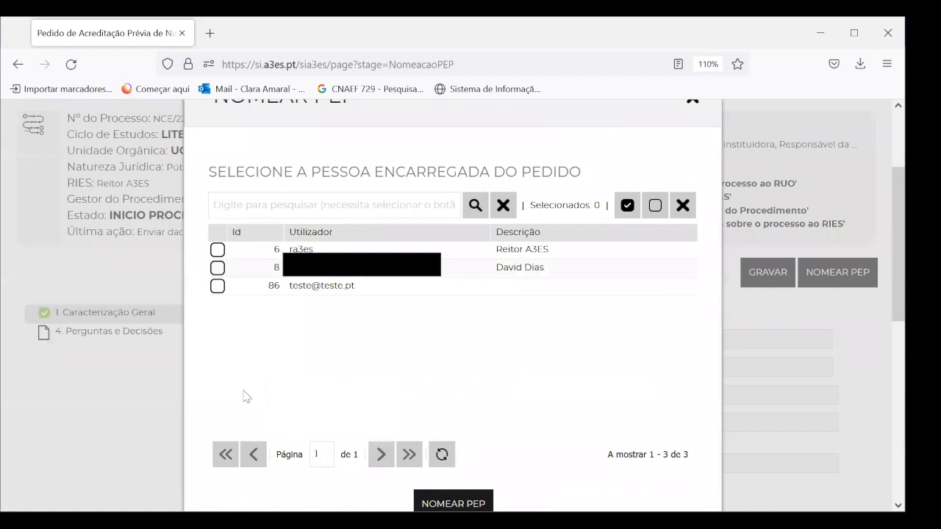
pyautogui.click(217, 286)
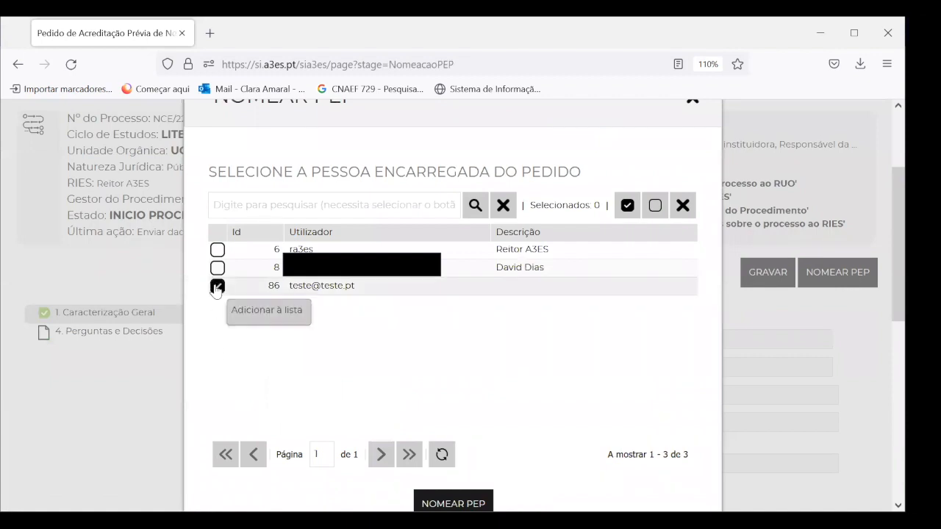
pyautogui.click(217, 249)
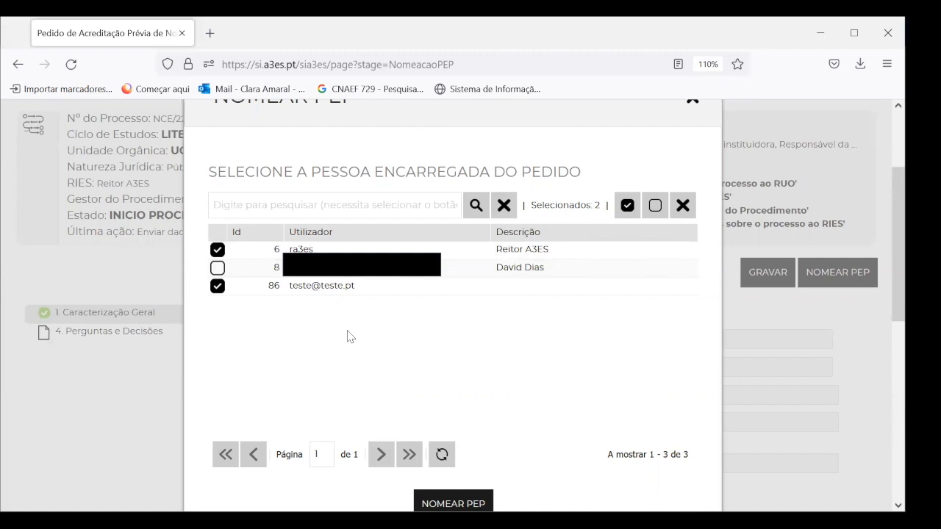
pyautogui.scroll(-1, 351, 337)
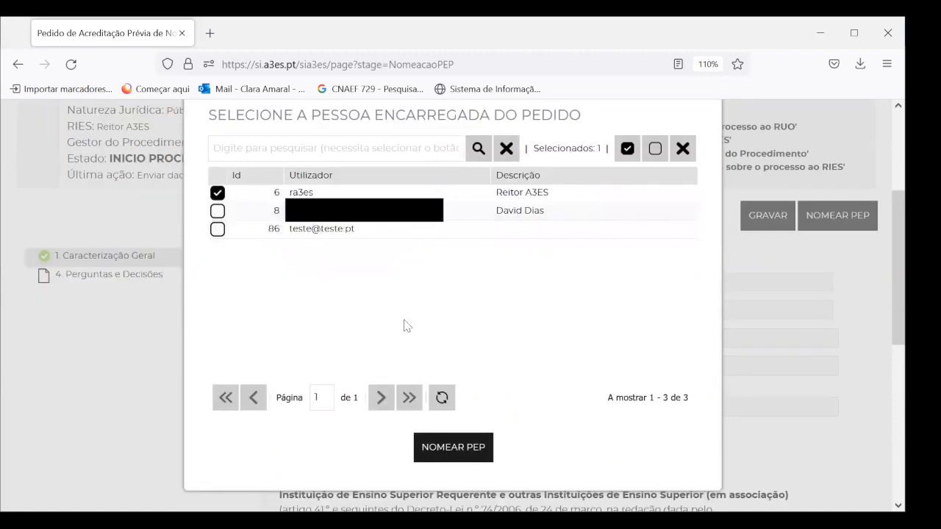
pyautogui.click(456, 460)
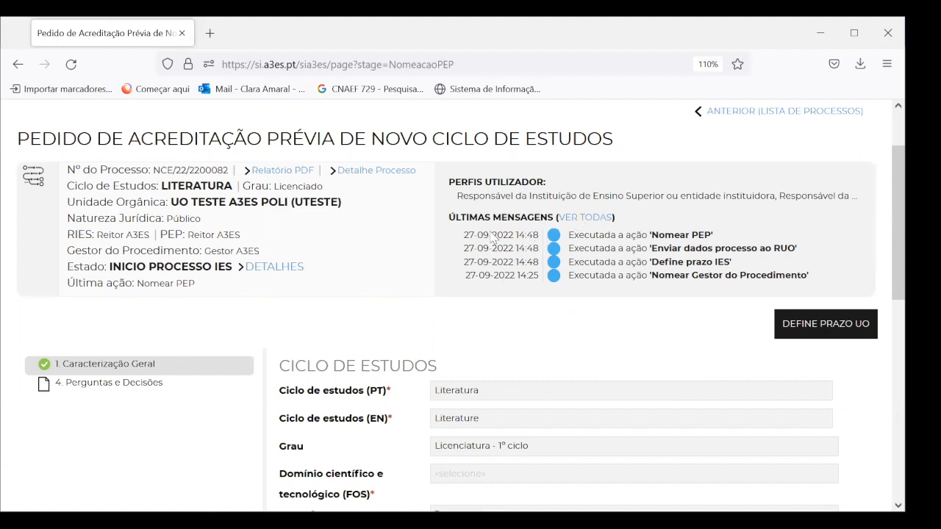
# Set the organic unit deadline (Prazo UO) of the Literatura process to 24/10/2022 and confirm it.
pyautogui.scroll(-3, 552, 350)
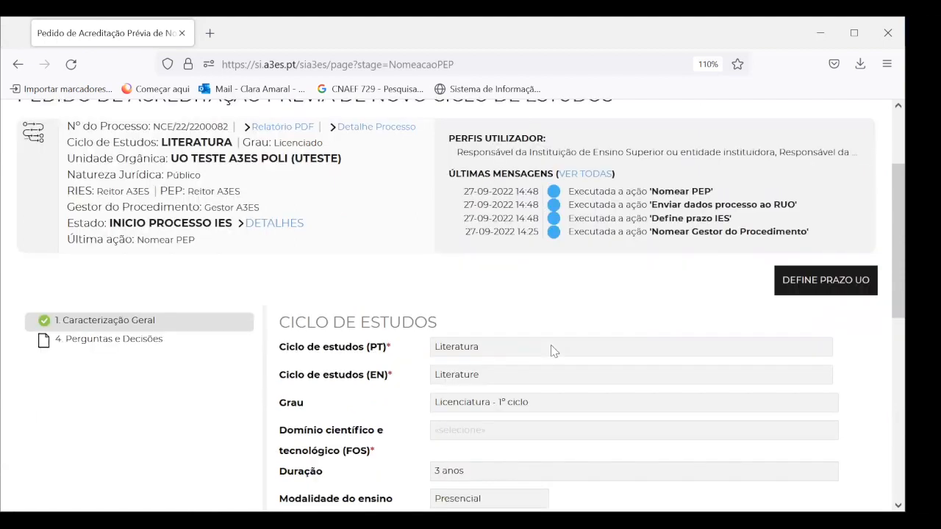
pyautogui.scroll(3, 555, 351)
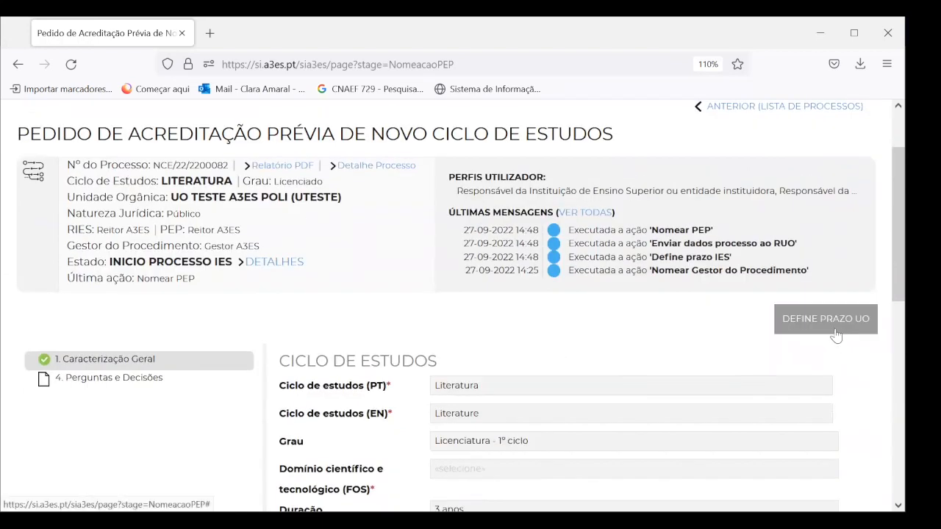
pyautogui.click(836, 334)
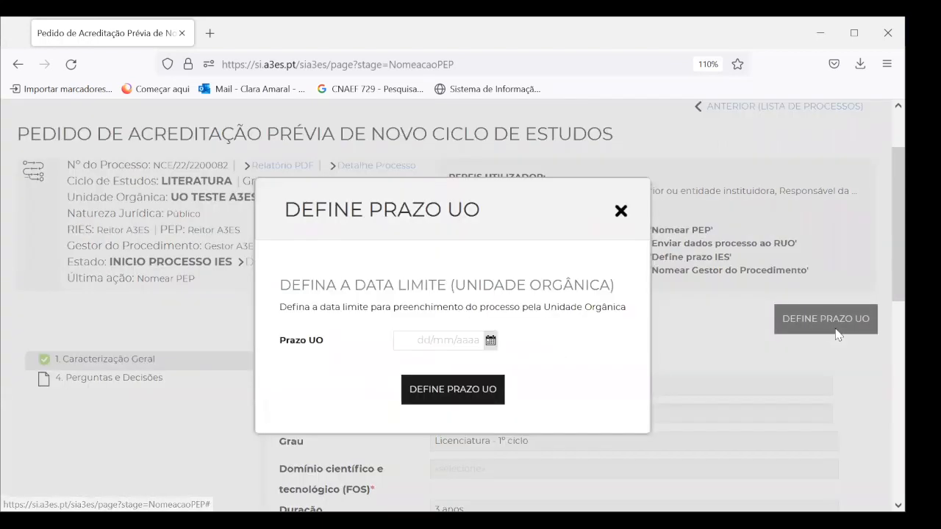
pyautogui.click(491, 340)
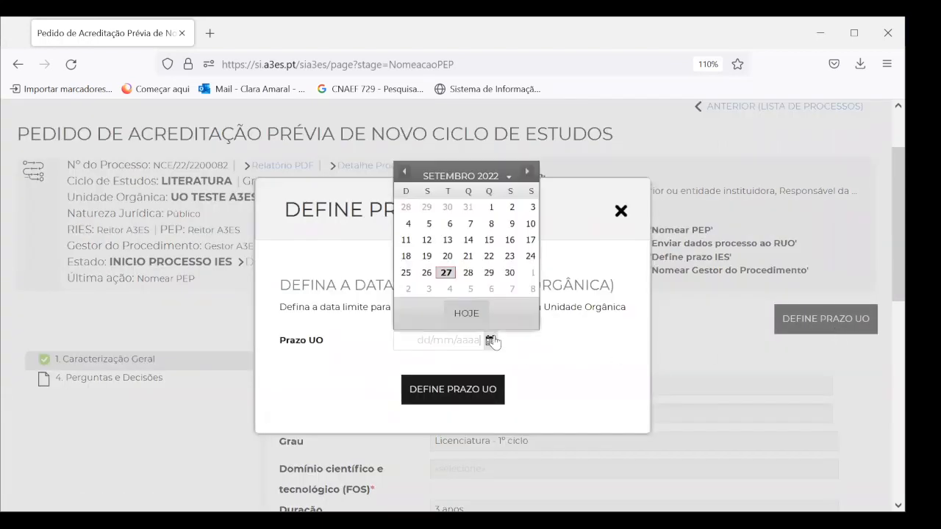
pyautogui.click(527, 172)
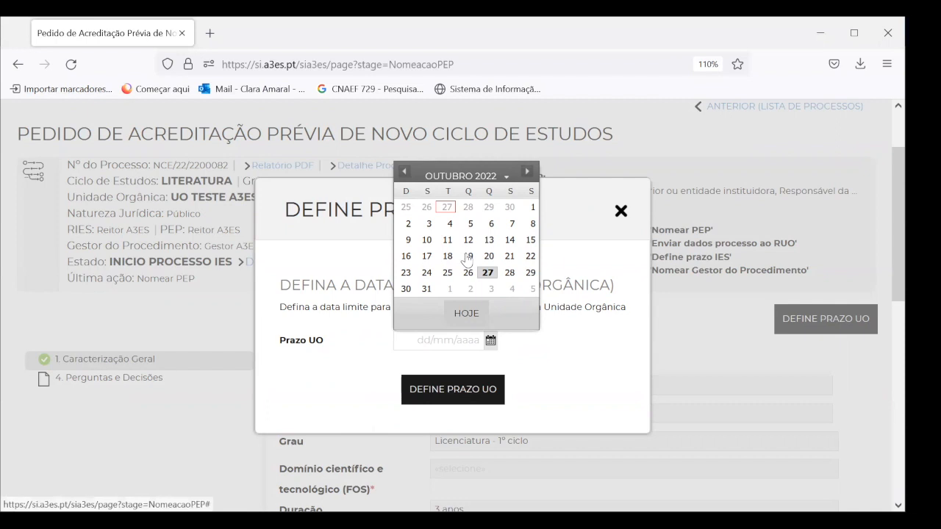
pyautogui.click(428, 274)
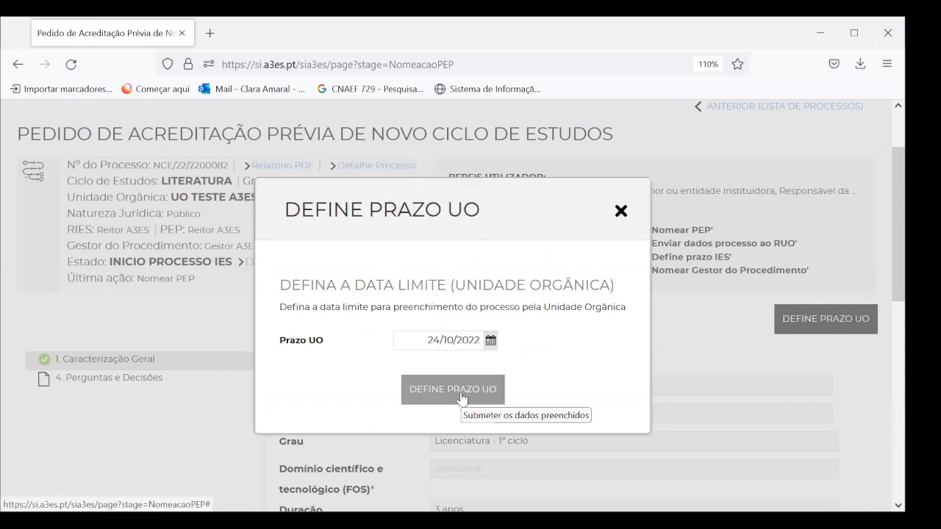
pyautogui.click(462, 397)
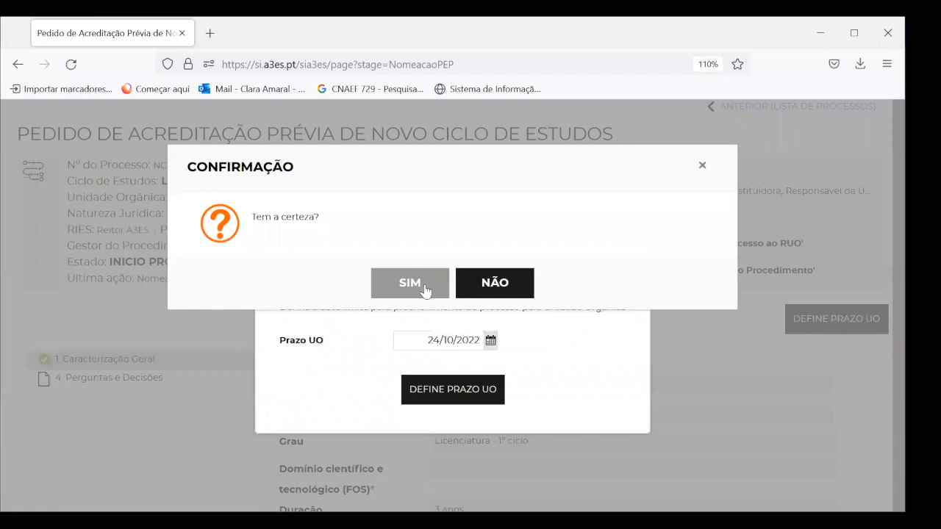
pyautogui.click(425, 291)
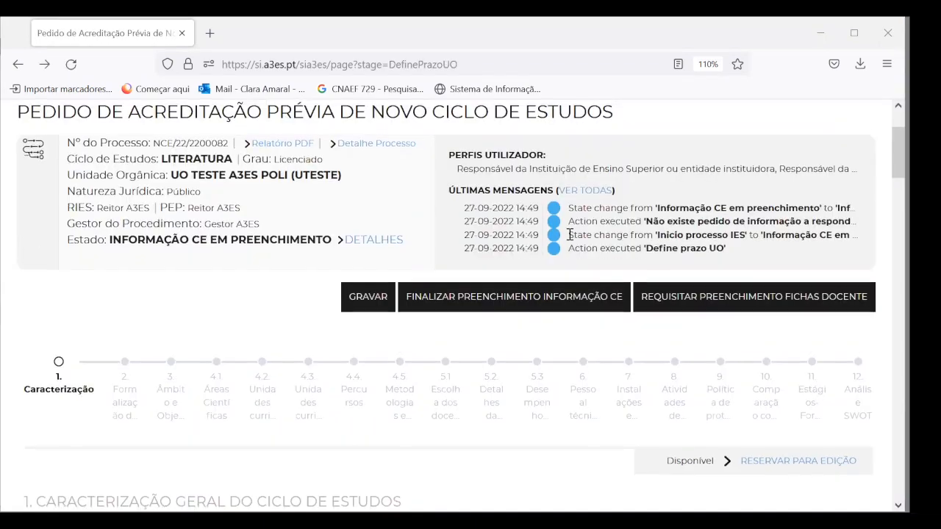
# Look over the numbered sections of the Literatura study cycle information form, including 1. Caracterização, and save the form.
pyautogui.scroll(-1, 570, 234)
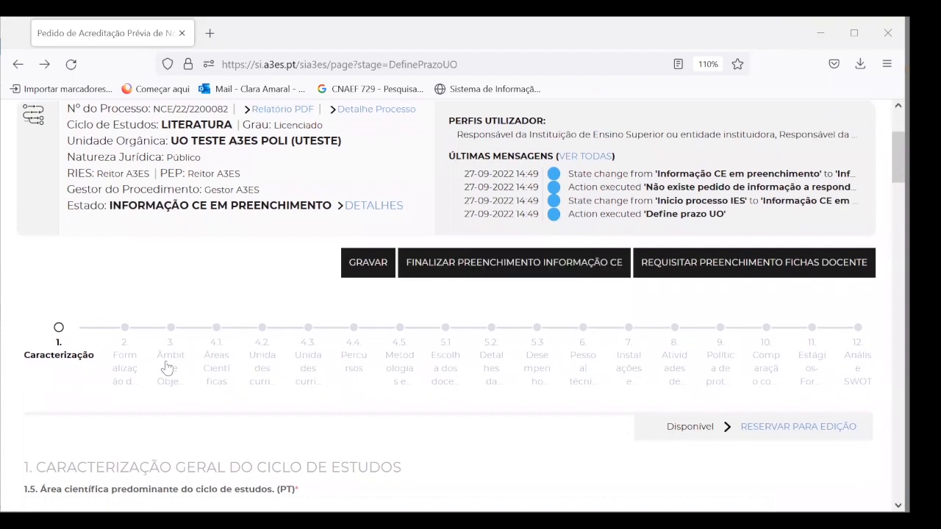
pyautogui.scroll(3, 319, 290)
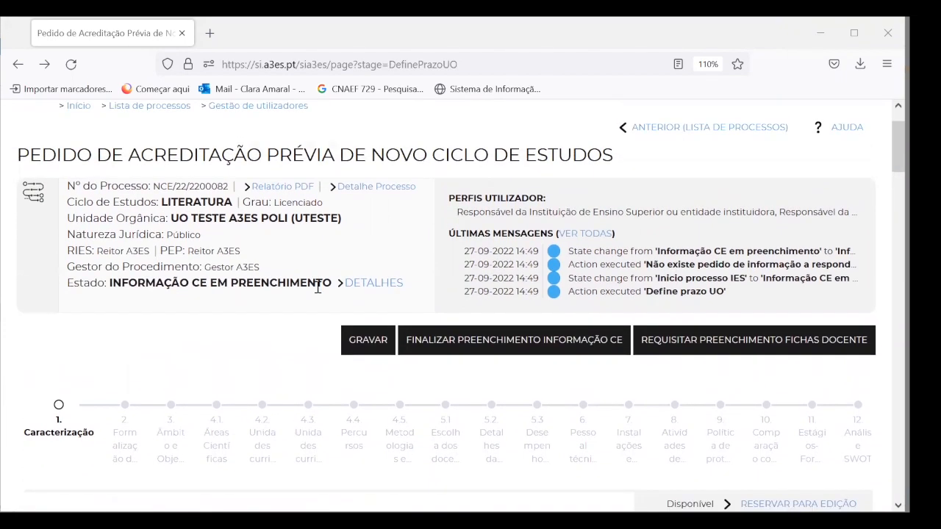
pyautogui.scroll(-3, 317, 289)
pyautogui.scroll(-1, 318, 288)
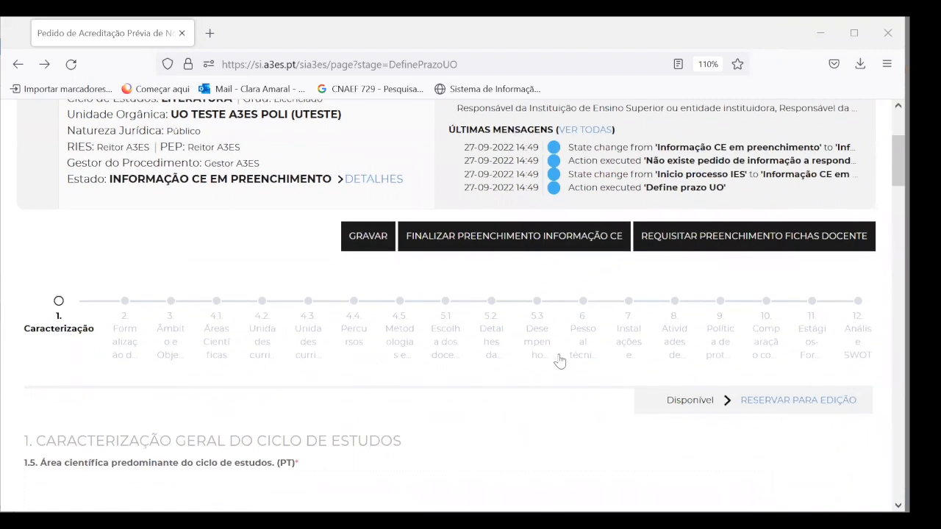
pyautogui.scroll(-3, 733, 342)
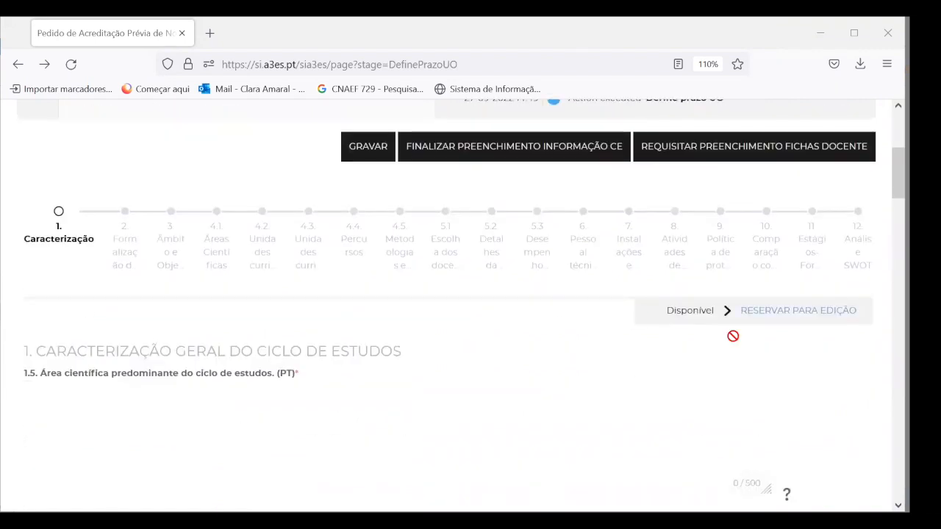
pyautogui.scroll(5, 366, 302)
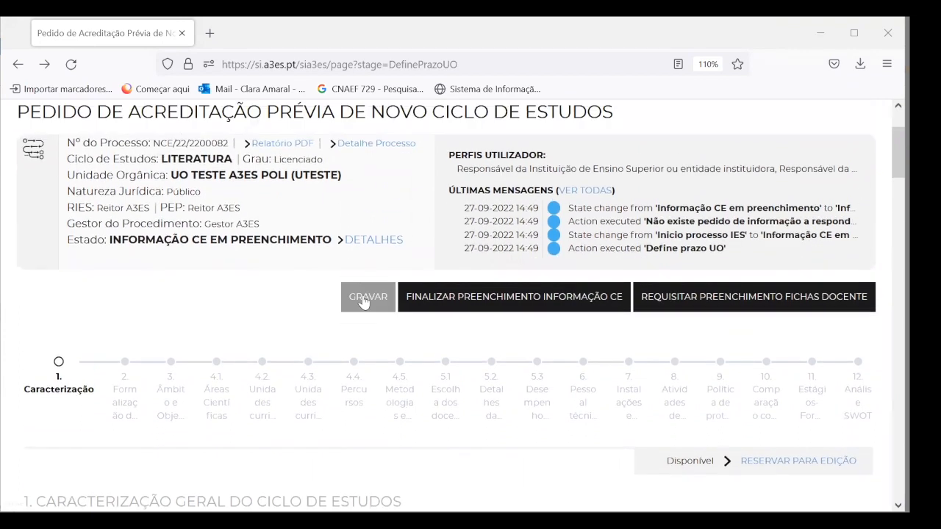
pyautogui.click(366, 297)
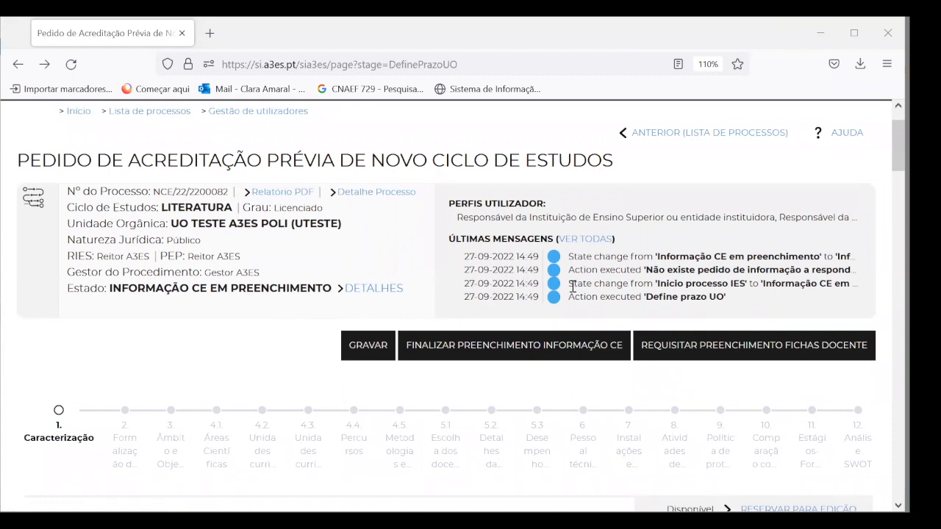
# Look through the form sections 7. Instalações e Equipamento, 12. Análise SWOT, 2. Formalização do pedido and 8. Atividades de Investigação, returning to 1. Caracterização.
pyautogui.scroll(-2, 512, 287)
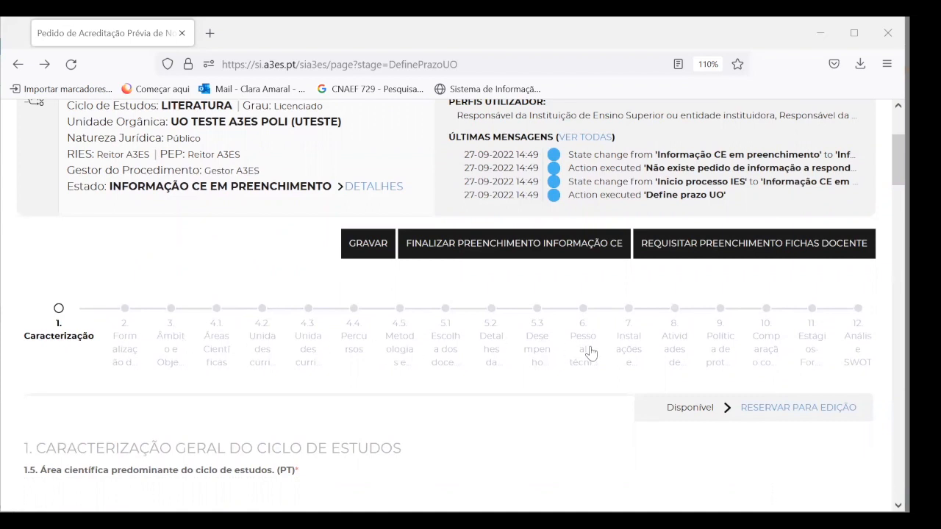
pyautogui.click(620, 344)
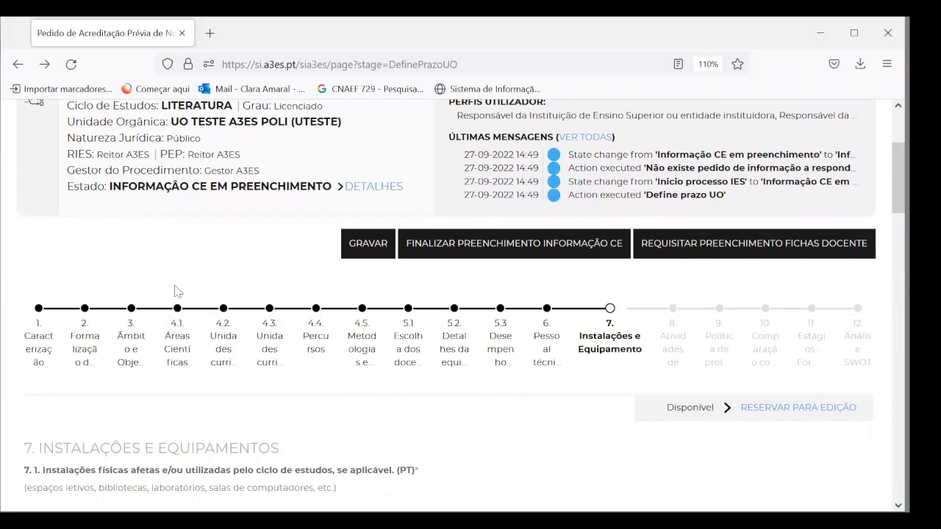
pyautogui.click(127, 344)
pyautogui.click(48, 339)
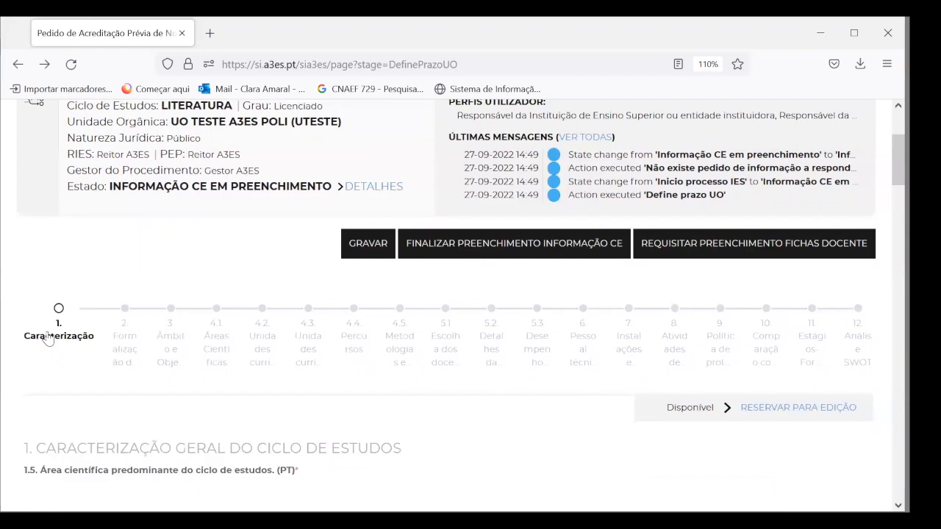
pyautogui.click(842, 336)
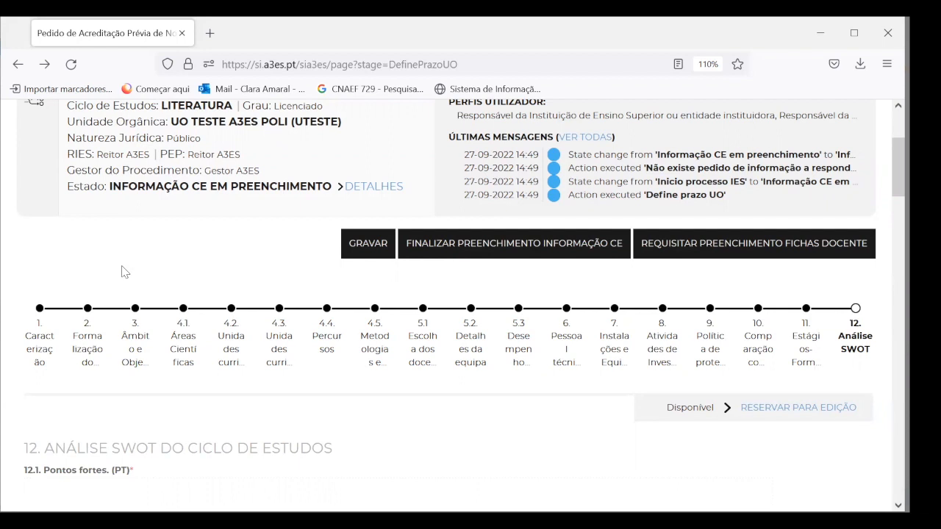
pyautogui.click(91, 340)
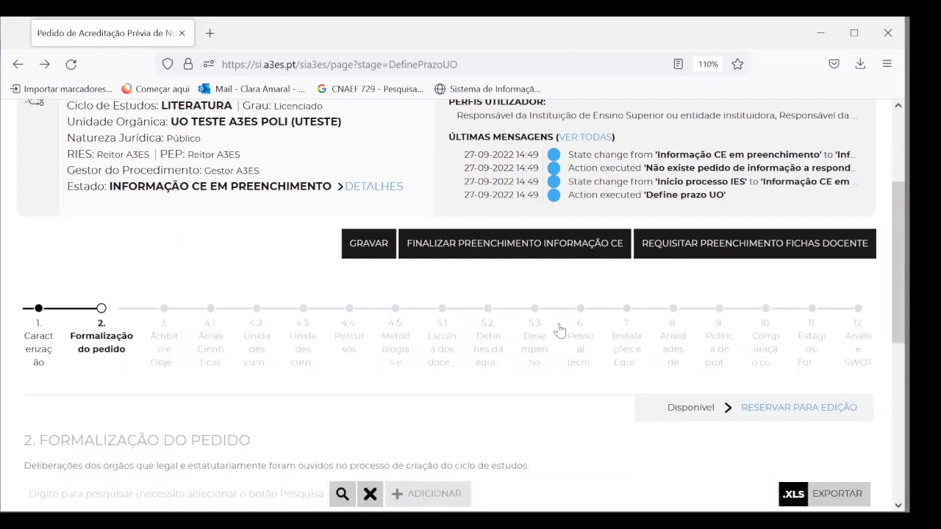
pyautogui.click(535, 328)
pyautogui.click(677, 333)
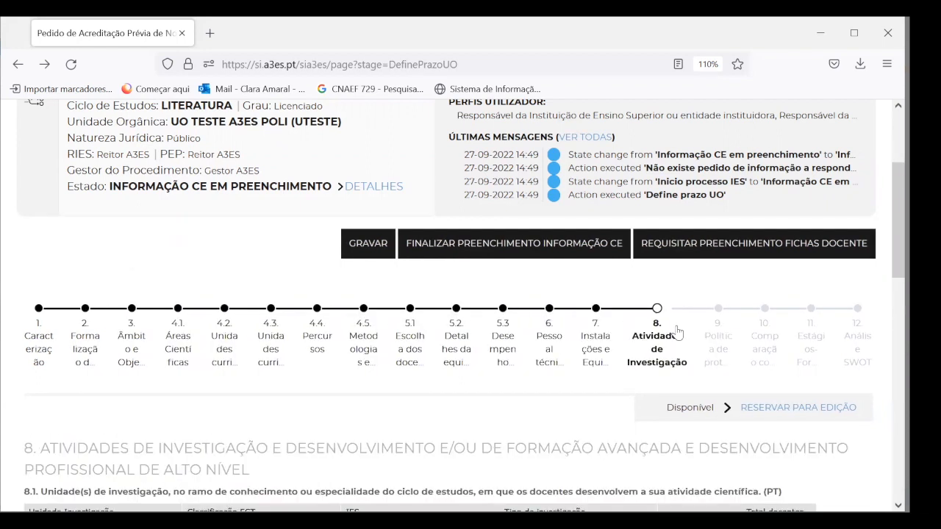
pyautogui.click(36, 351)
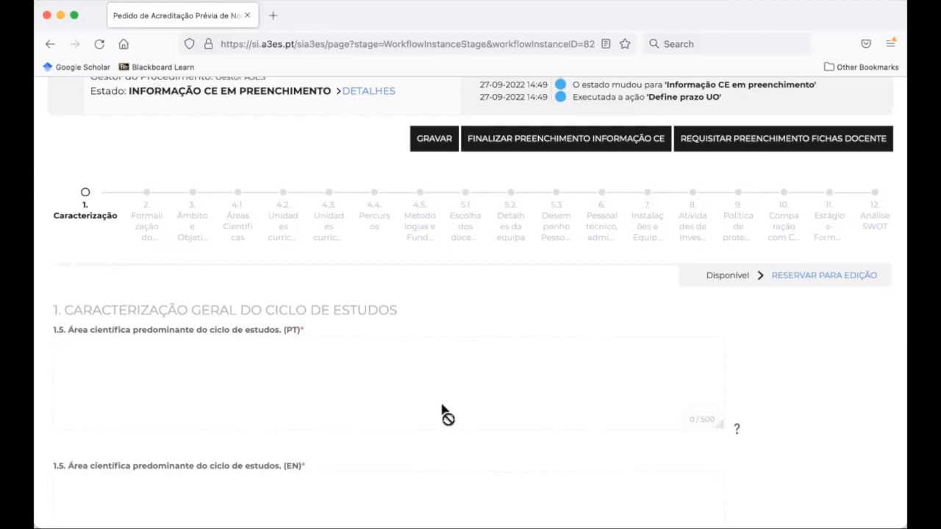
# Reserve section 1. Caracterização geral do ciclo de estudos for editing.
pyautogui.scroll(-1, 368, 368)
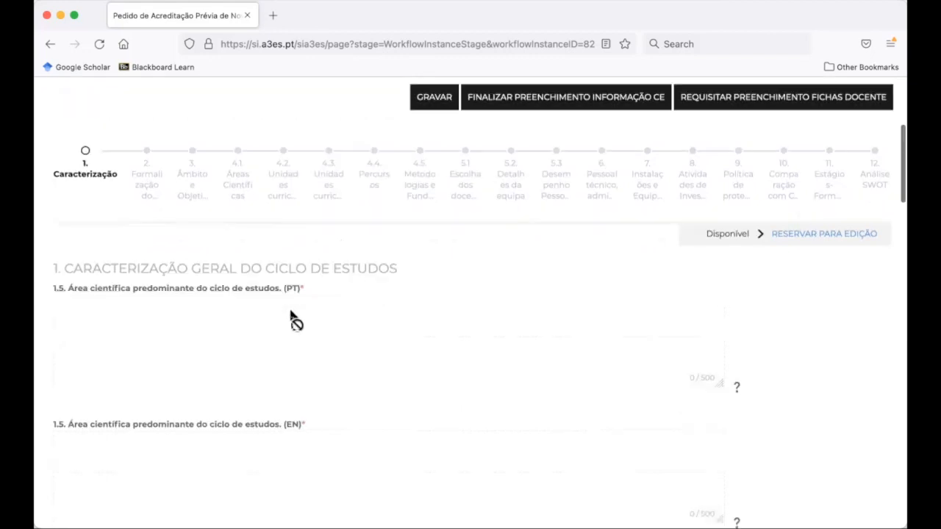
pyautogui.scroll(-1, 232, 367)
pyautogui.scroll(-1, 231, 364)
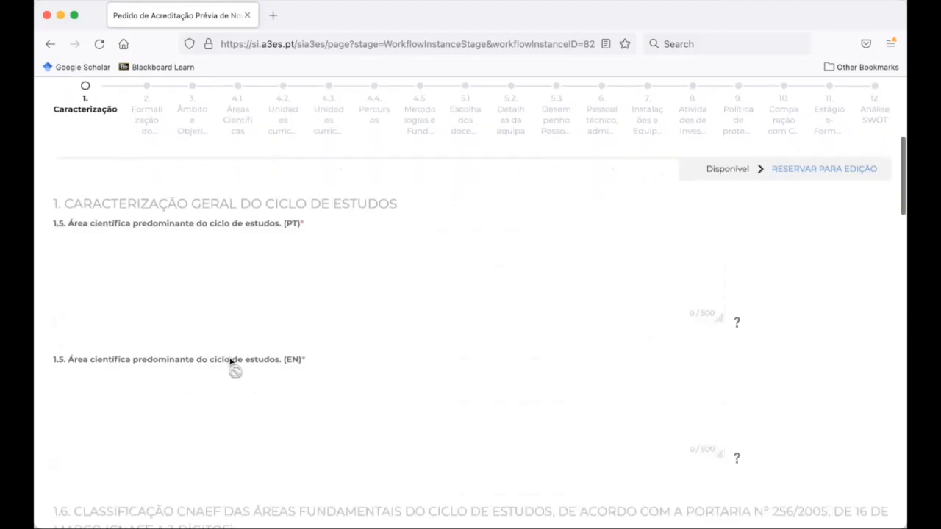
pyautogui.scroll(1, 232, 364)
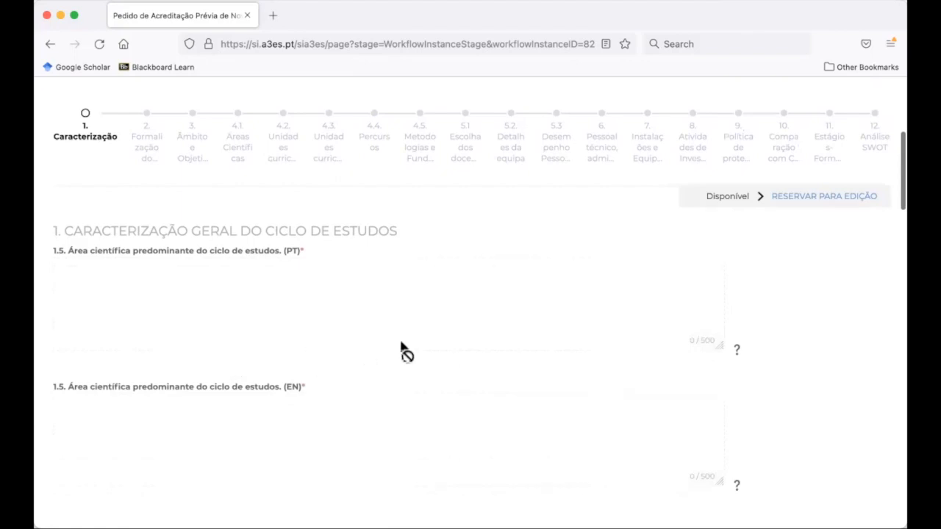
pyautogui.click(815, 197)
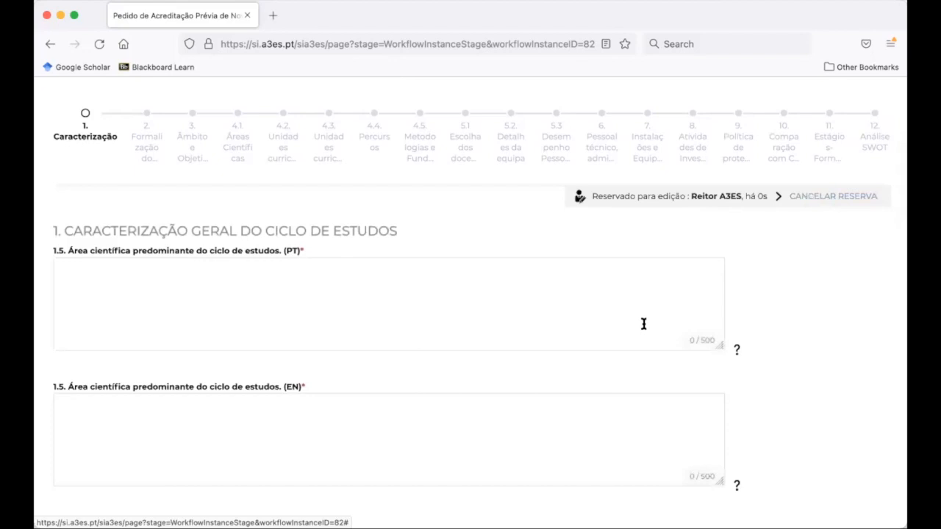
# Enter the placeholder text "ajshdkjashdkjashdkjahsdkjahsdka" in field 1.5 (PT) and cancel the section's editing reservation.
pyautogui.scroll(-1, 642, 322)
pyautogui.scroll(-1, 643, 321)
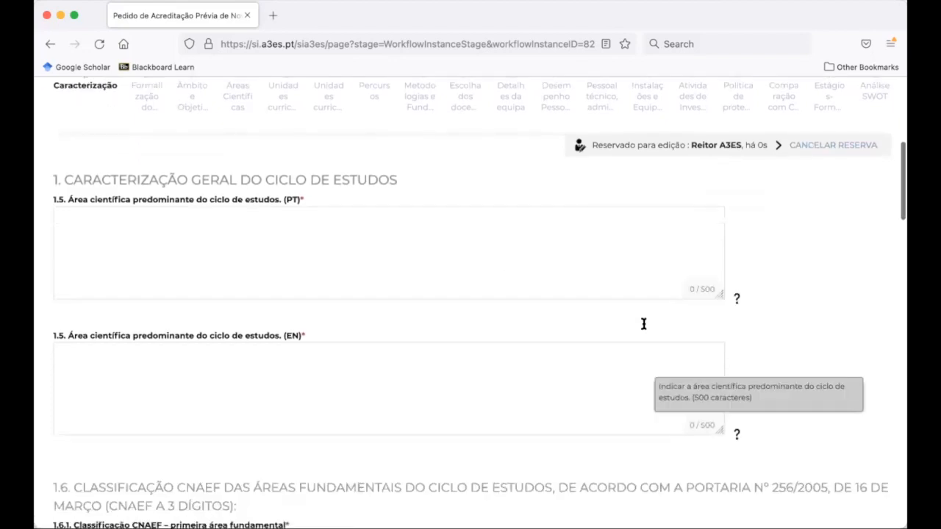
pyautogui.scroll(1, 500, 276)
pyautogui.click(500, 276)
pyautogui.write('a')
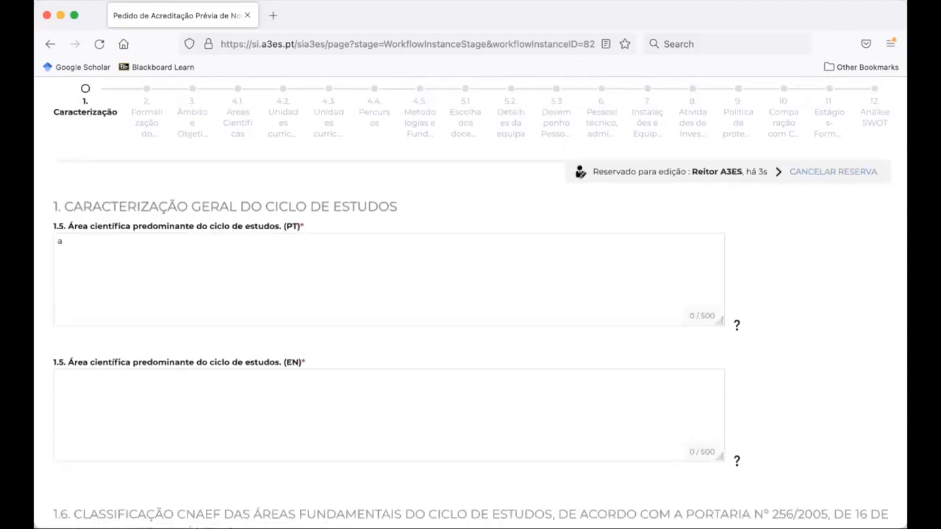
pyautogui.write('jshdkjashdkjashdkjahsdkjahsdka')
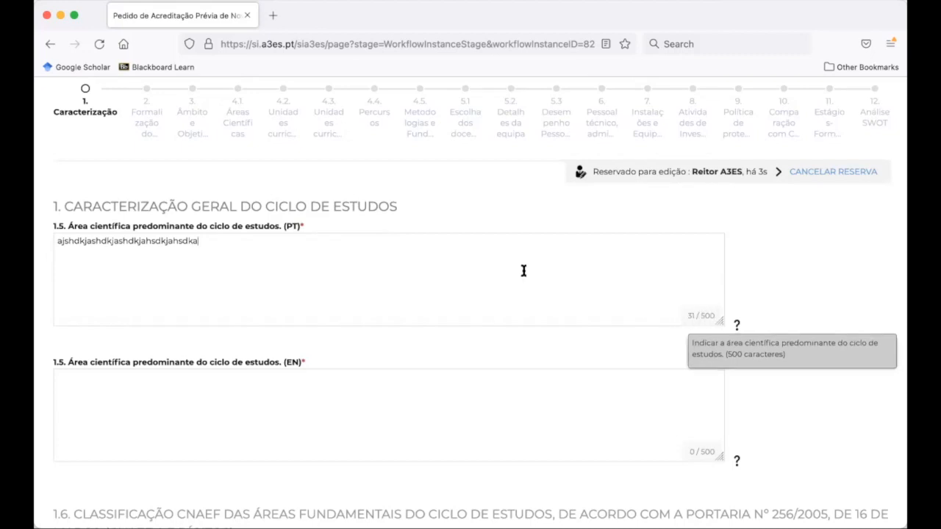
pyautogui.click(811, 173)
pyautogui.scroll(2, 599, 195)
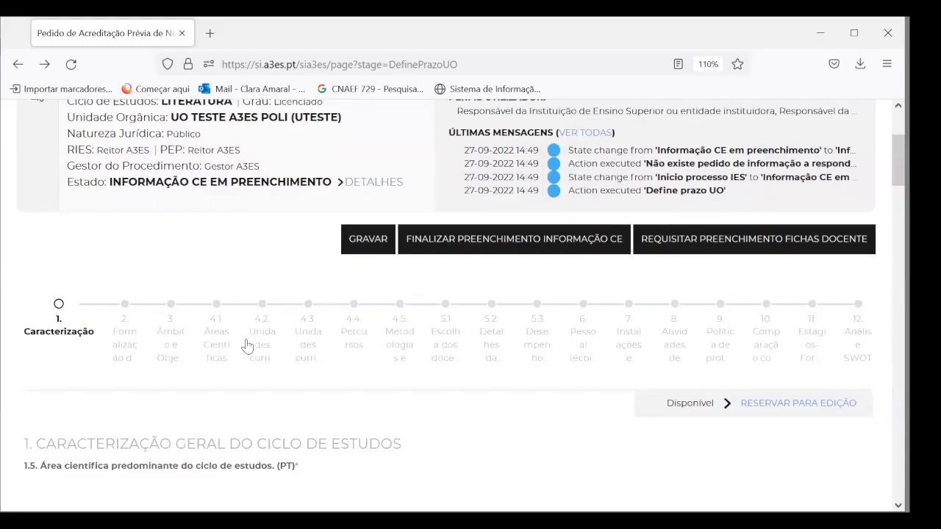
# Review the locked fields of section 1. Caracterização and reserve the section for editing again.
pyautogui.scroll(-2, 247, 344)
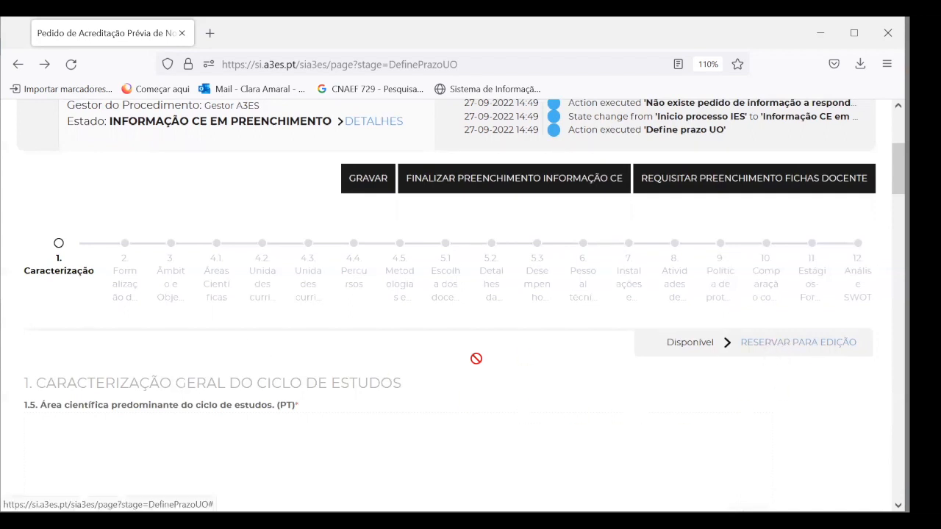
pyautogui.scroll(-3, 477, 357)
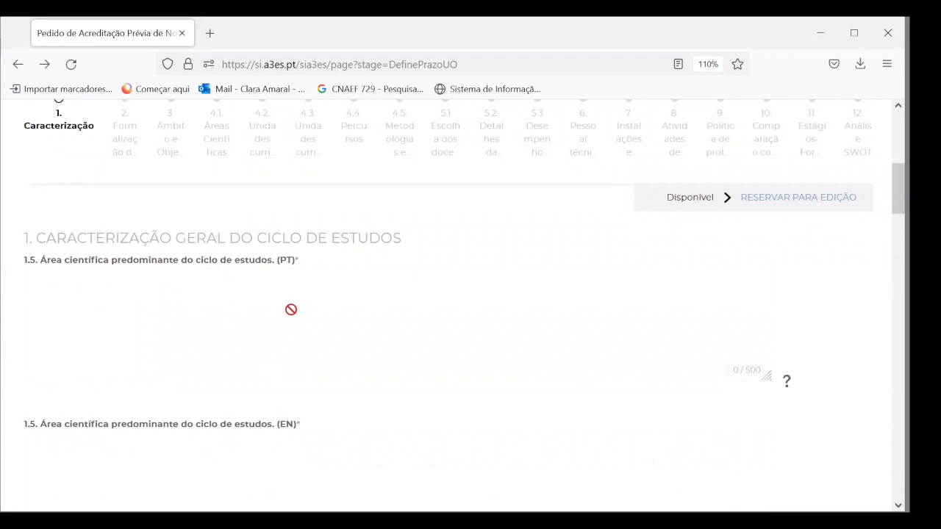
pyautogui.scroll(3, 314, 332)
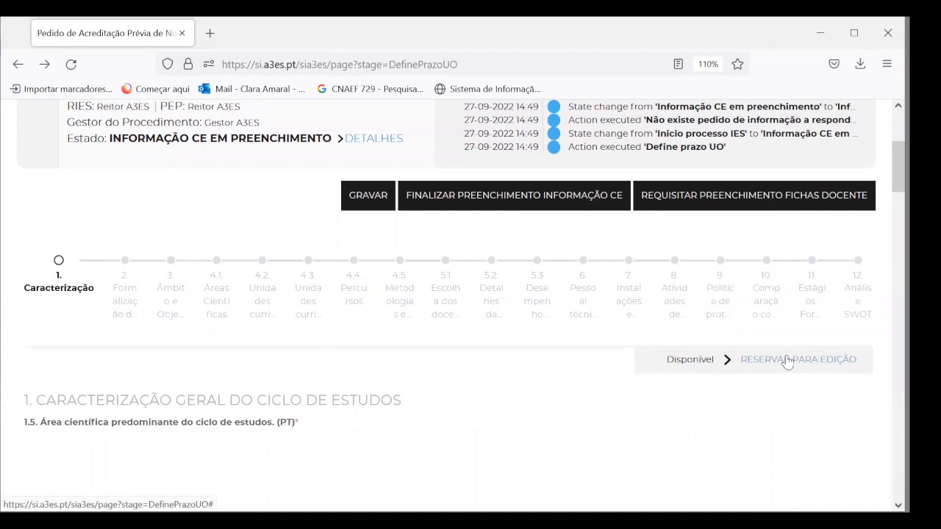
pyautogui.click(787, 360)
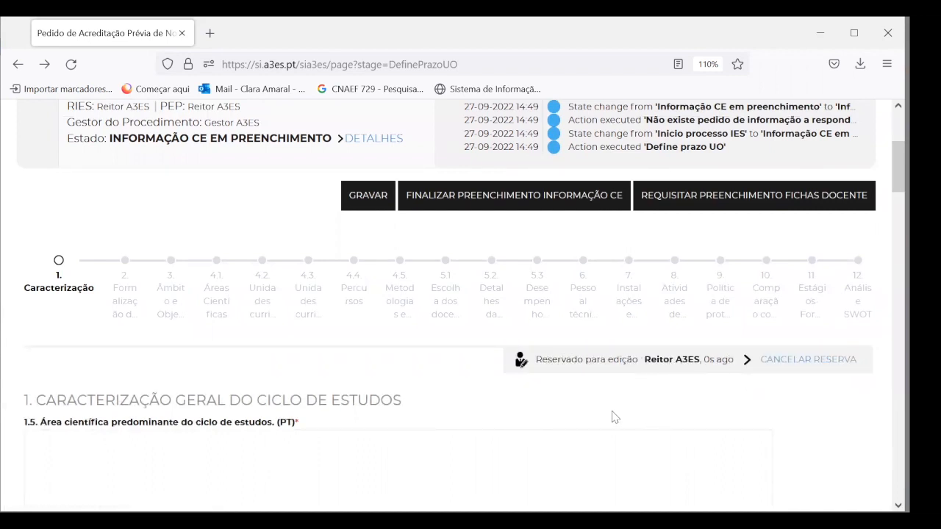
pyautogui.scroll(-1, 611, 416)
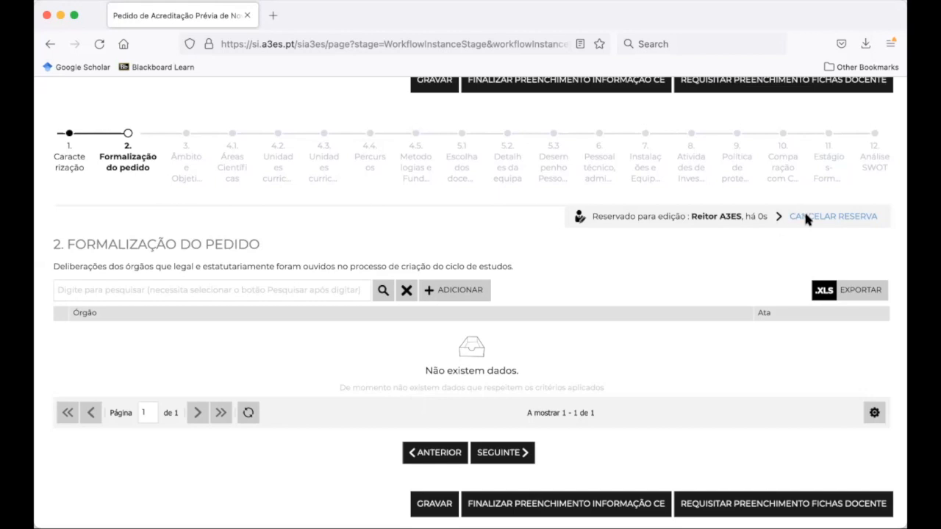
# Add Conselho Pedagógico as an Órgão in 2. Formalização do pedido and upload "Isto é um PDF.pdf" from the A3ES folder as its Ata.
pyautogui.click(468, 289)
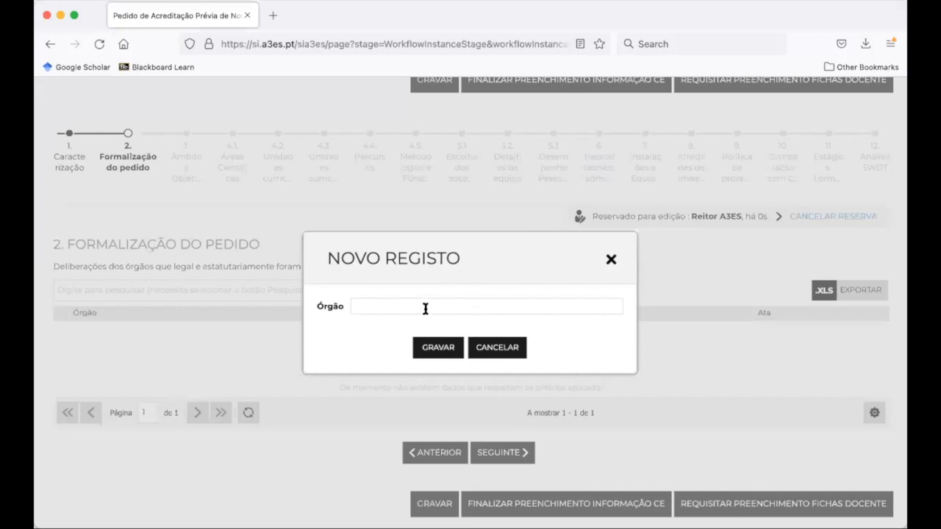
pyautogui.write('Conselho Pedagógico')
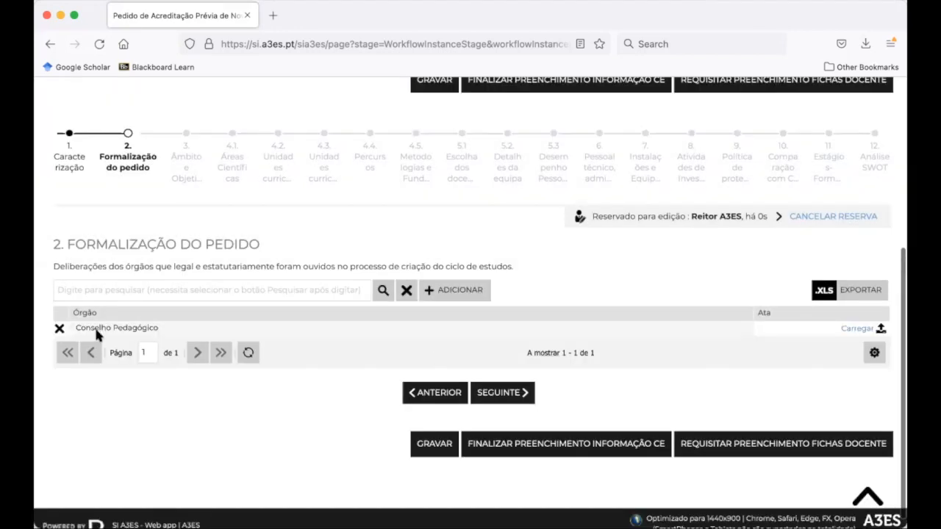
pyautogui.click(858, 328)
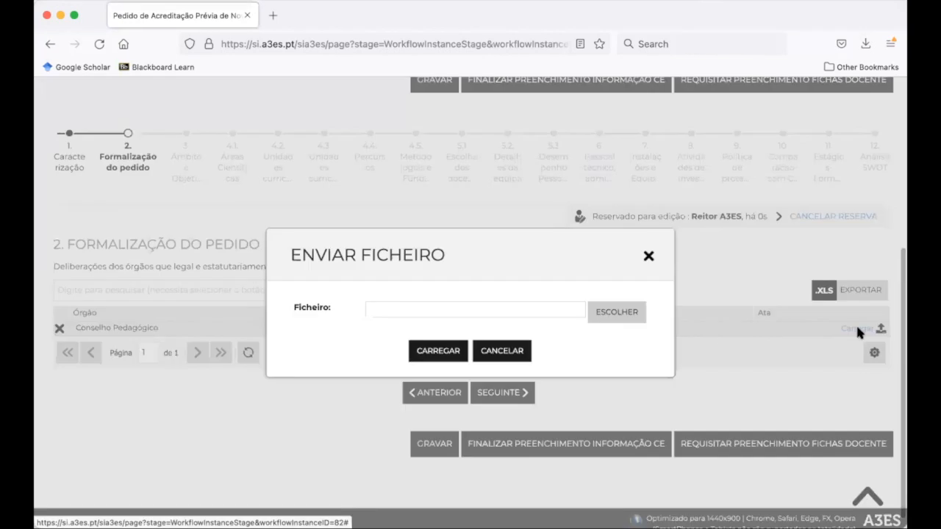
pyautogui.click(607, 313)
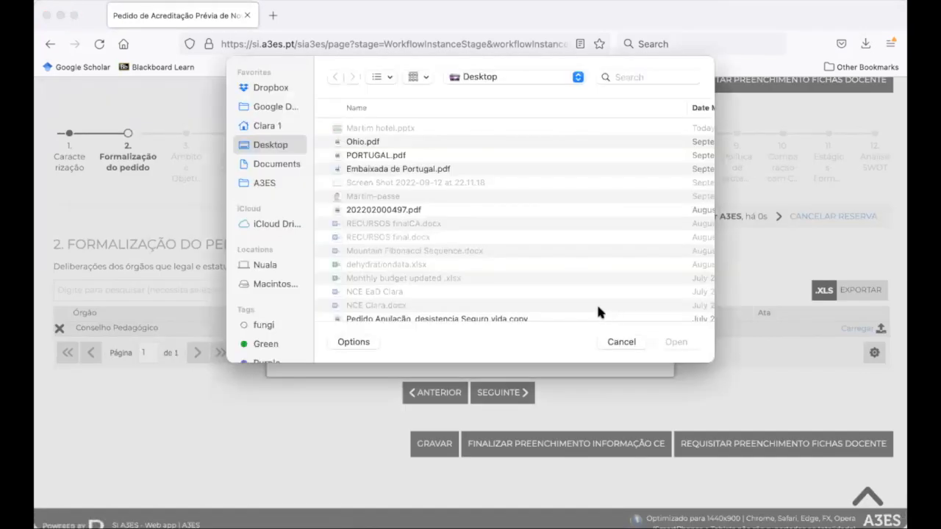
pyautogui.click(266, 183)
pyautogui.click(350, 143)
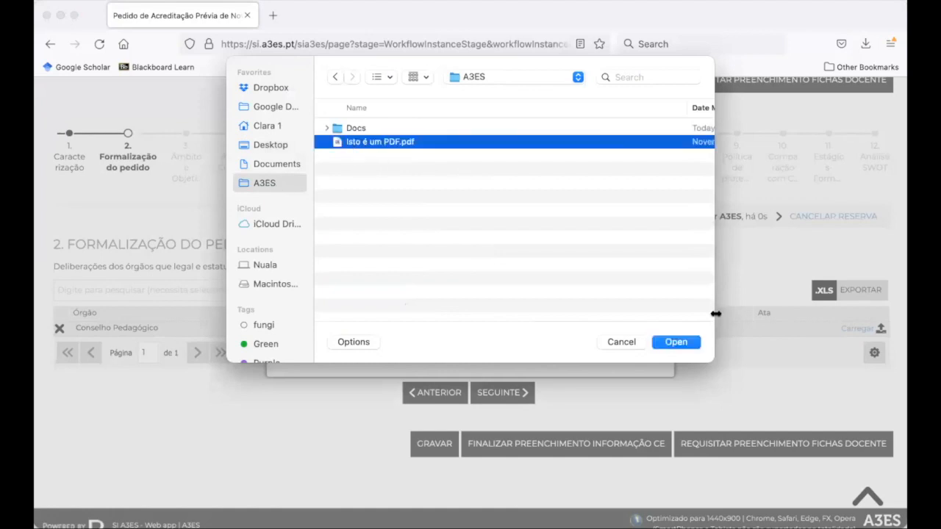
pyautogui.click(675, 345)
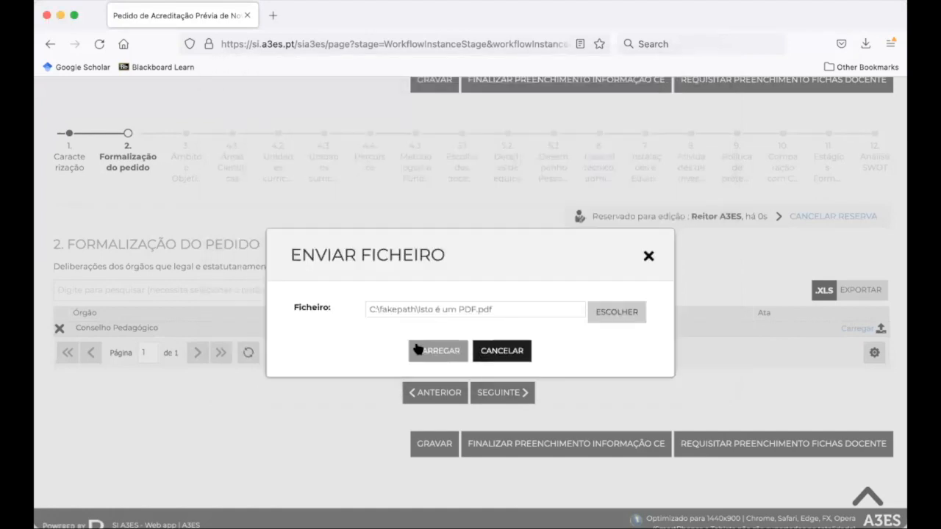
pyautogui.click(416, 350)
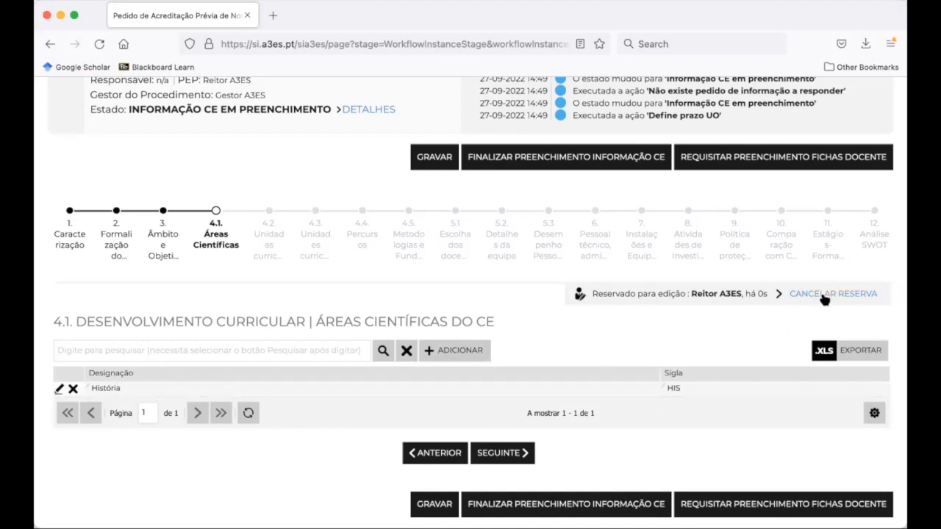
# Start a new scientific area in section 4.1 with the Designação Literatura and the Designação (EN) Literature.
pyautogui.click(449, 350)
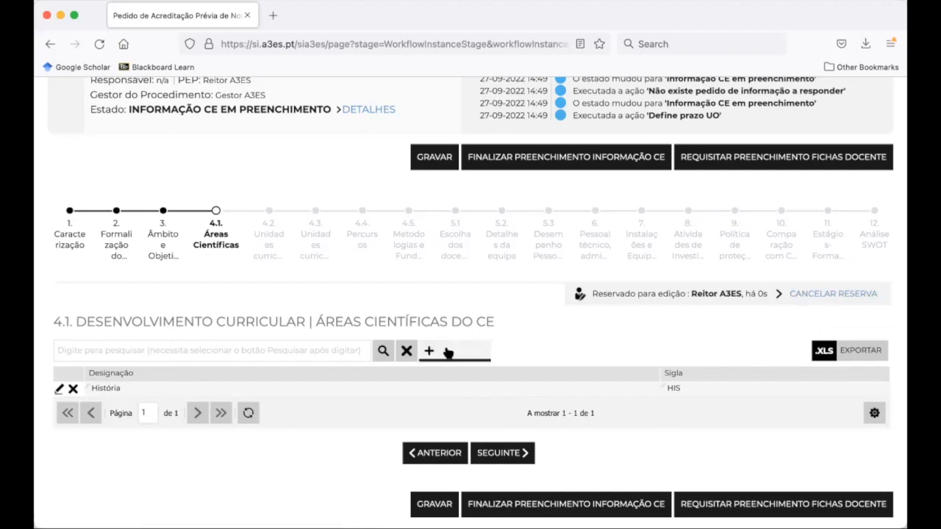
pyautogui.write('Litereatur')
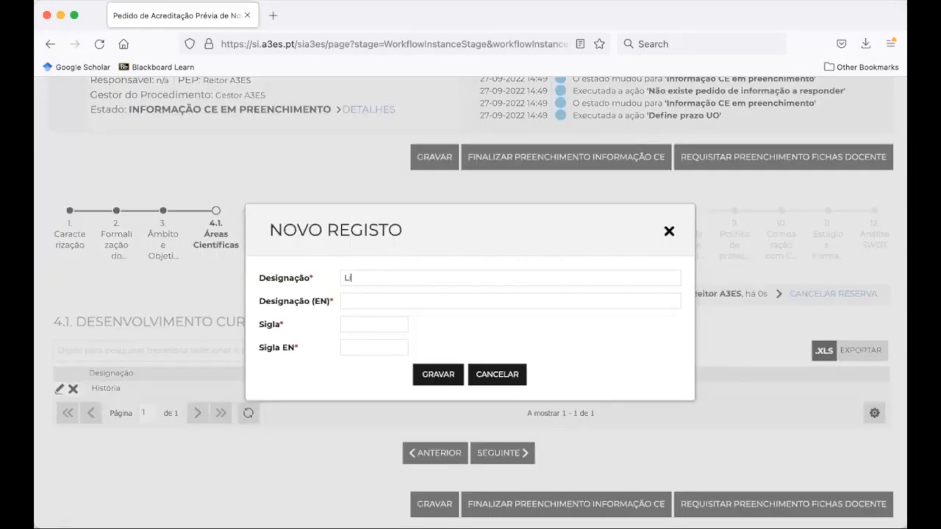
pyautogui.press('BackSpace')
pyautogui.press('BackSpace')
pyautogui.press('BackSpace')
pyautogui.press('BackSpace')
pyautogui.press('BackSpace')
pyautogui.write('ature')
pyautogui.press('BackSpace')
pyautogui.write('a')
pyautogui.click(358, 301)
pyautogui.write('Literature')
# Set the area's Sigla and Sigla EN to L, save the record and save the form.
pyautogui.click(367, 325)
pyautogui.write('L')
pyautogui.press('Tab')
pyautogui.write('L')
pyautogui.click(440, 376)
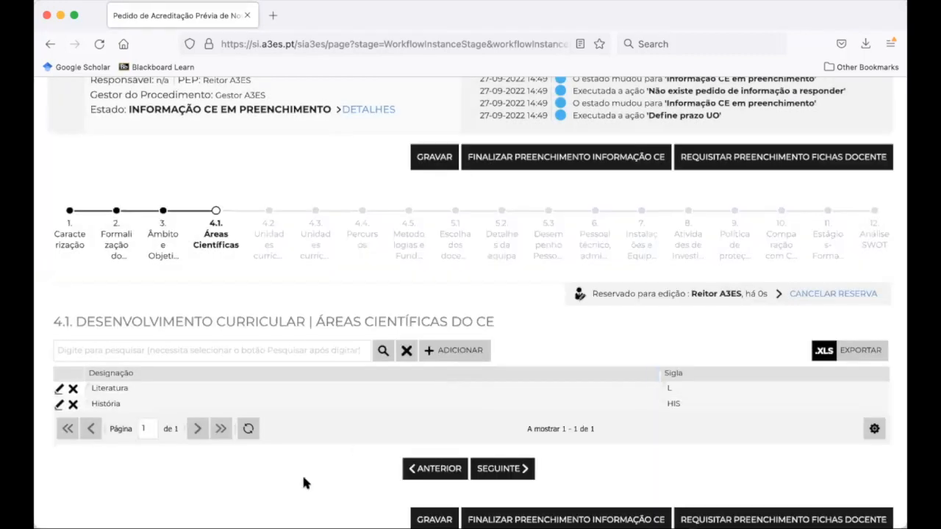
pyautogui.scroll(-2, 422, 430)
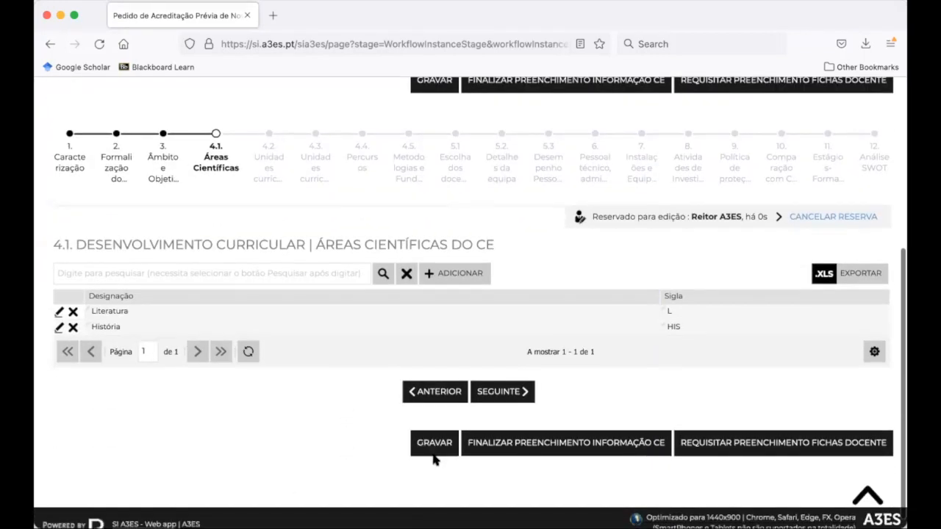
pyautogui.click(434, 454)
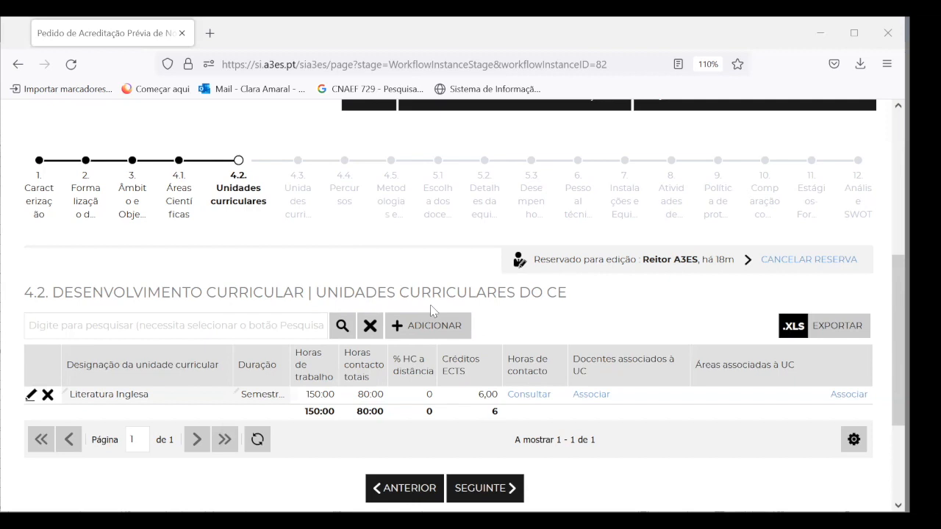
pyautogui.scroll(-2, 437, 407)
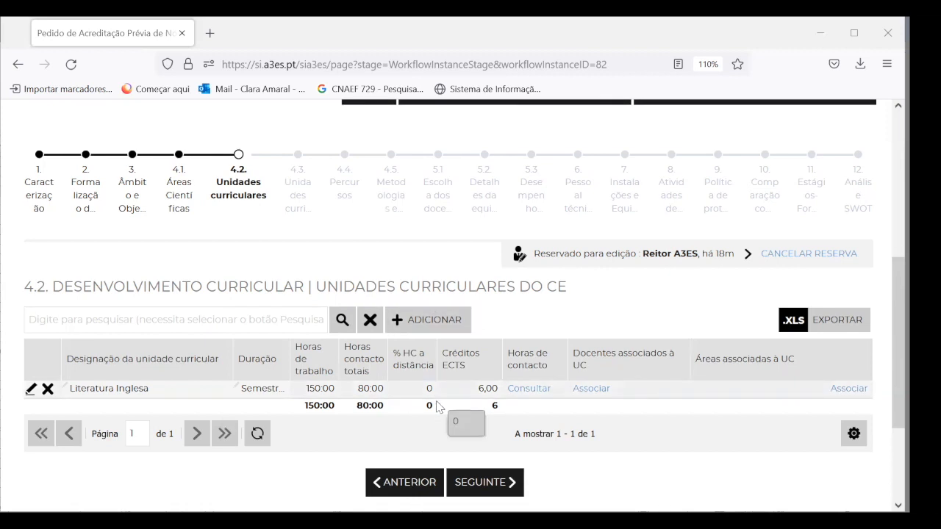
pyautogui.scroll(1, 438, 407)
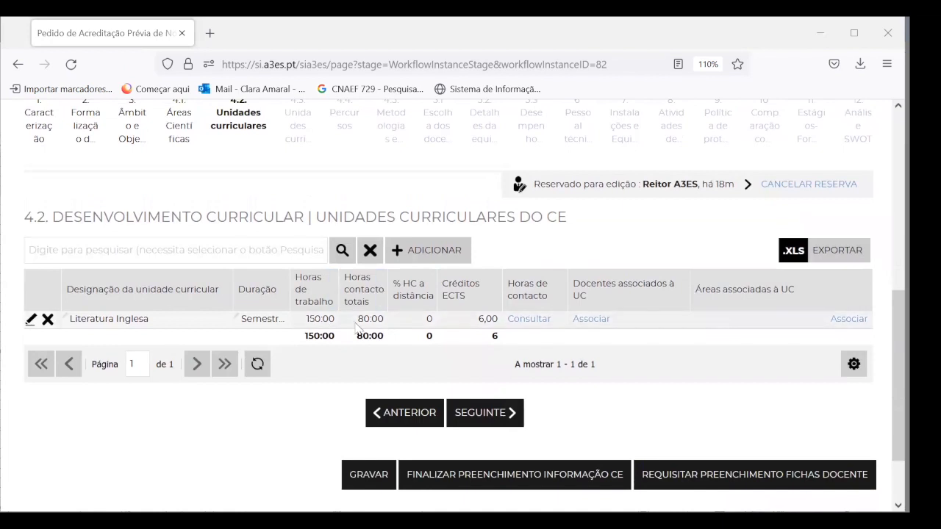
pyautogui.scroll(1, 478, 336)
pyautogui.scroll(-1, 489, 330)
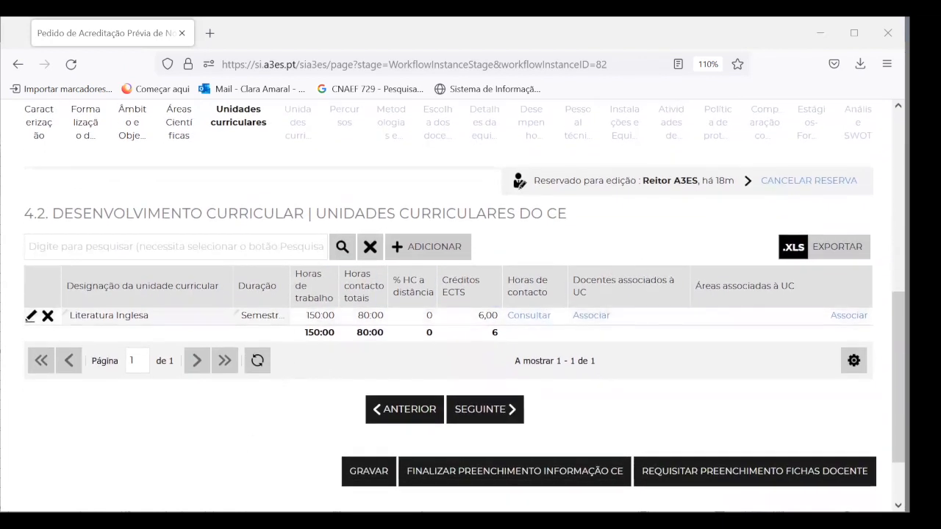
# Release section 4.2 Unidades Curriculares, reserve it for editing again and open the form for a new curricular unit.
pyautogui.click(813, 181)
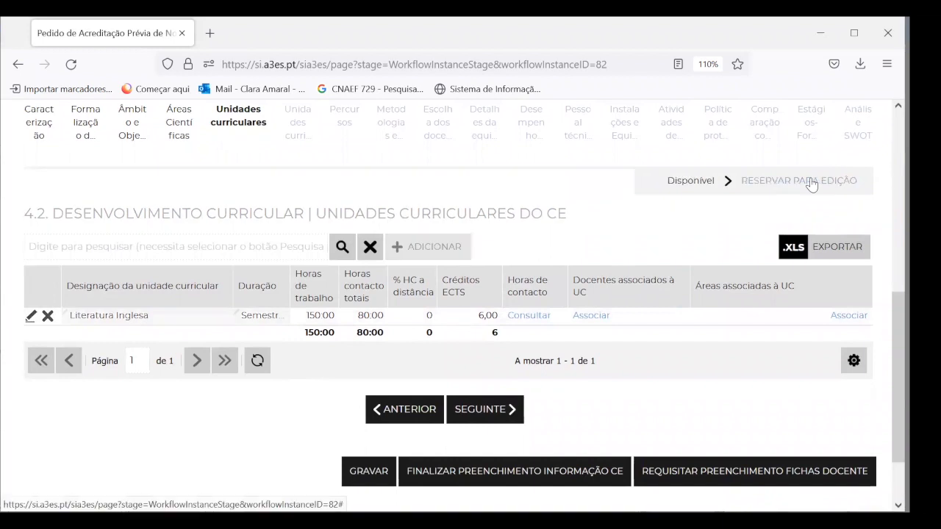
pyautogui.click(812, 181)
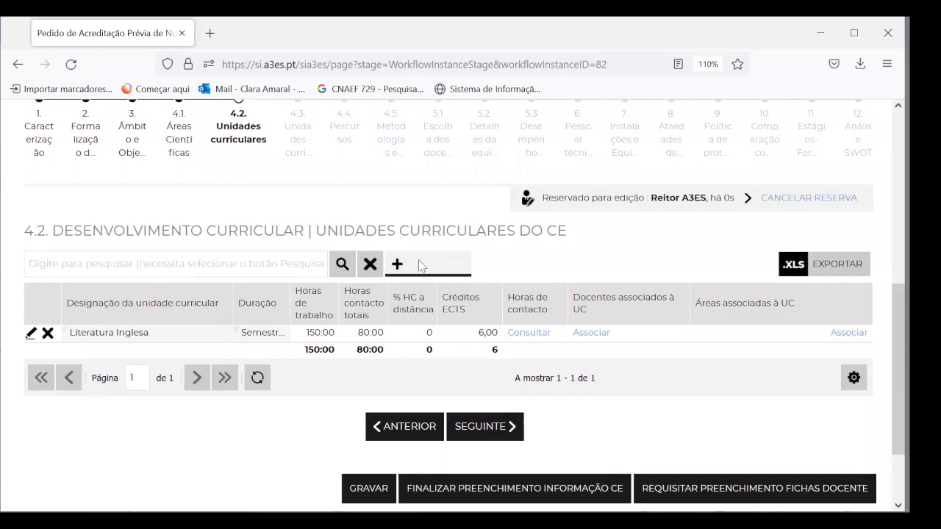
pyautogui.click(421, 265)
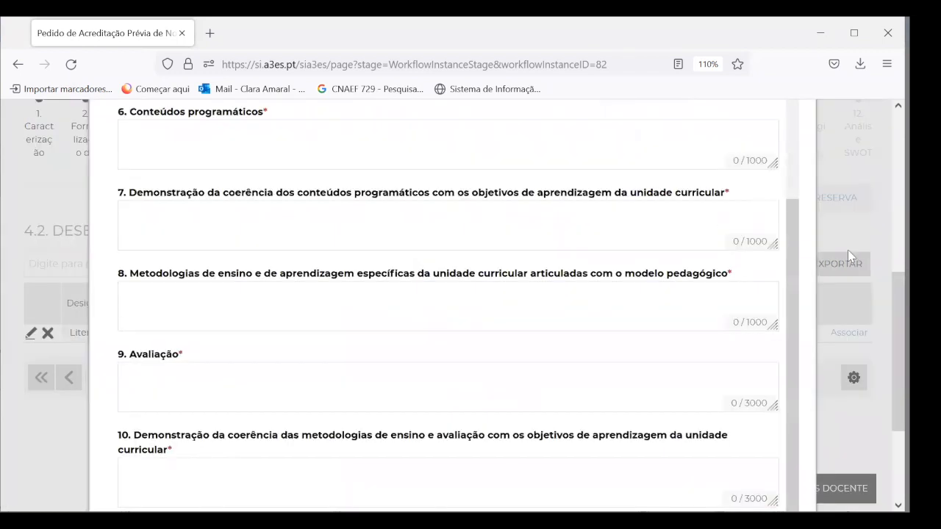
# Examine the Portuguese and English fields of the Caracterização da Unidade Curricular form, from Duração to Observações.
pyautogui.scroll(-2, 849, 256)
pyautogui.scroll(5, 849, 255)
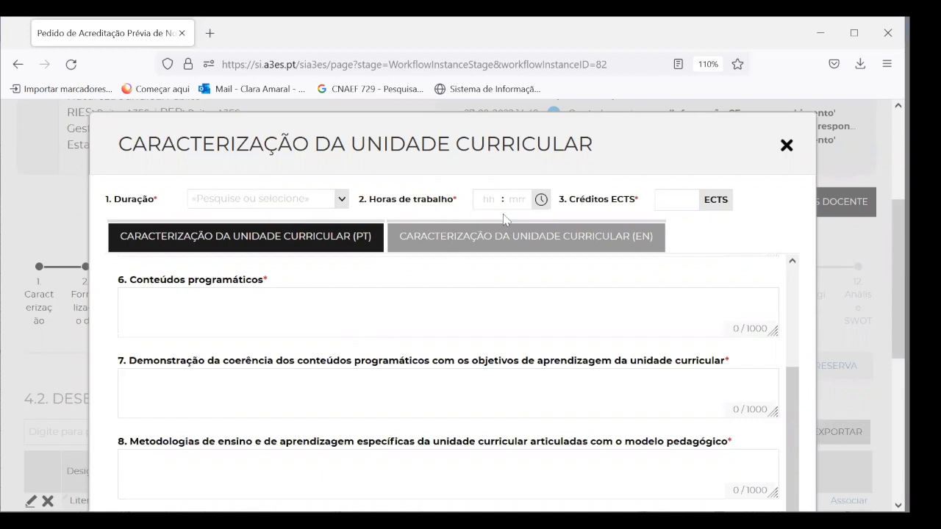
pyautogui.click(342, 198)
pyautogui.click(342, 199)
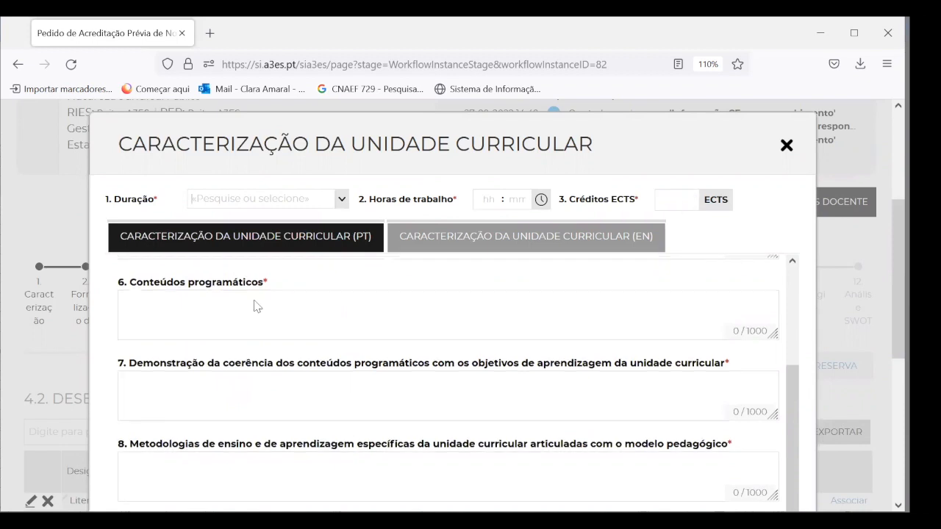
pyautogui.scroll(2, 256, 301)
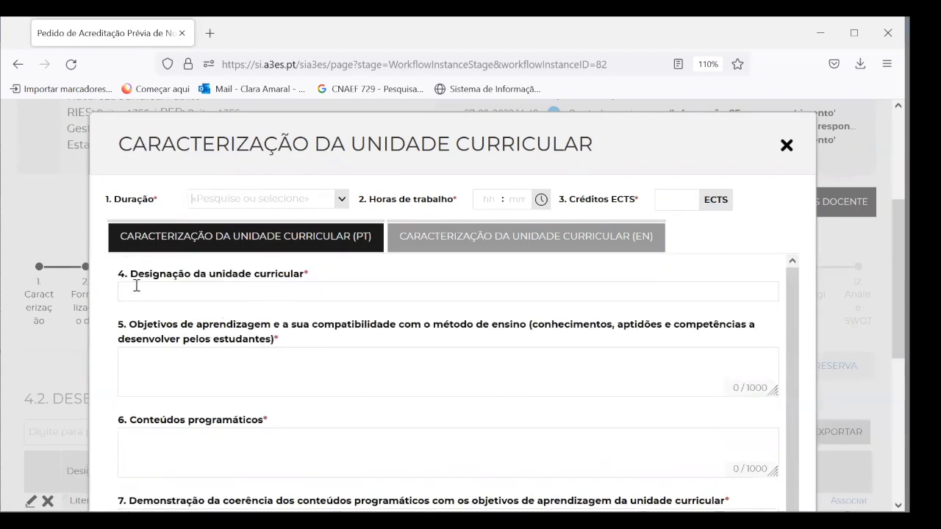
pyautogui.scroll(-10, 164, 341)
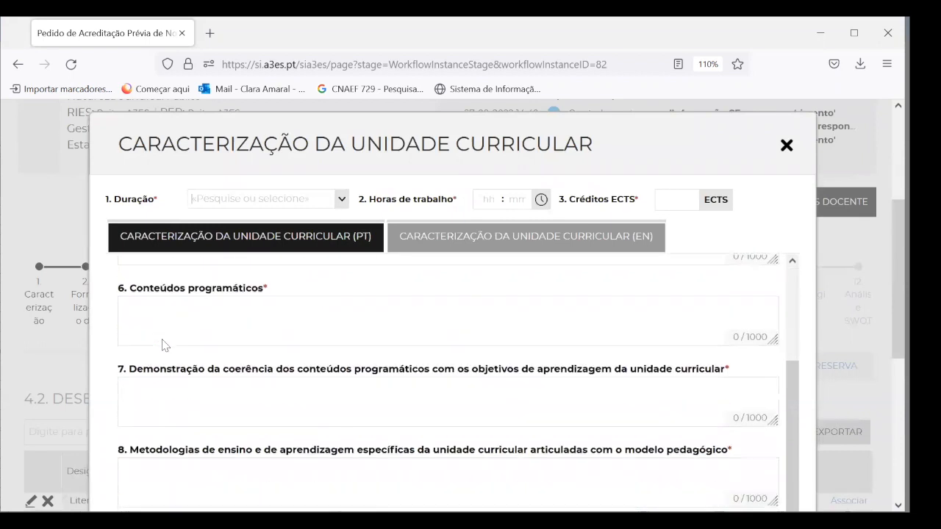
pyautogui.scroll(6, 163, 341)
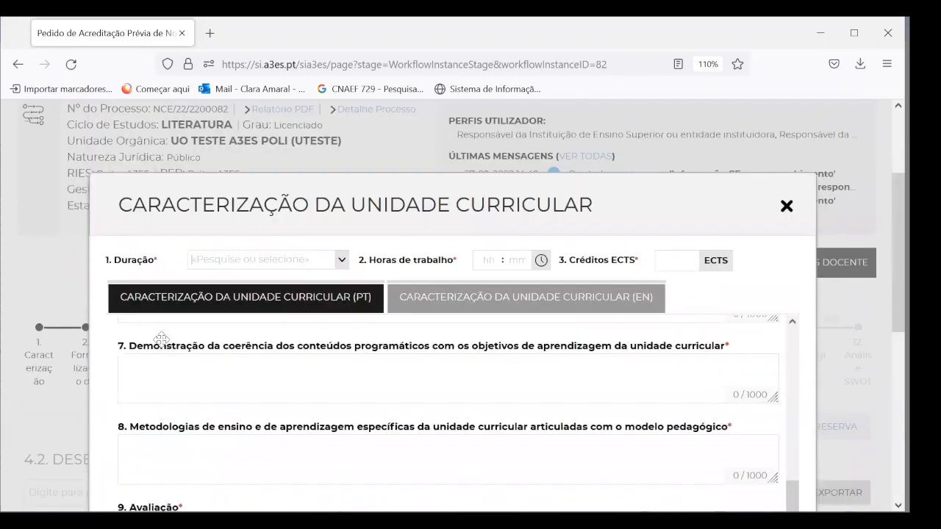
pyautogui.scroll(-3, 228, 353)
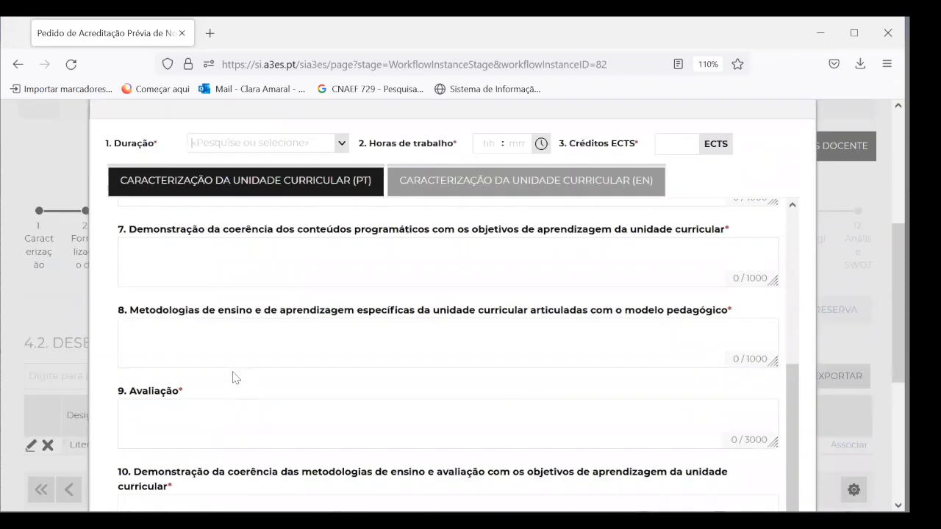
pyautogui.scroll(4, 227, 338)
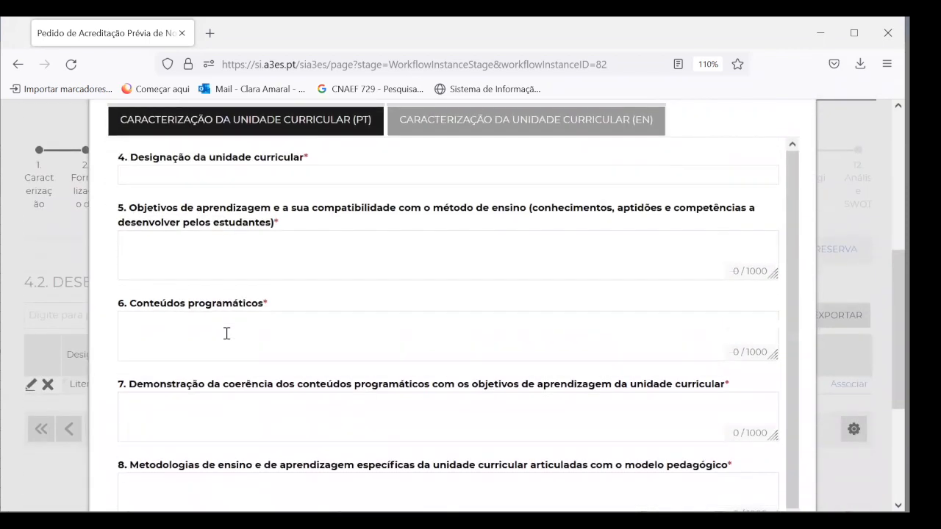
pyautogui.scroll(1, 262, 274)
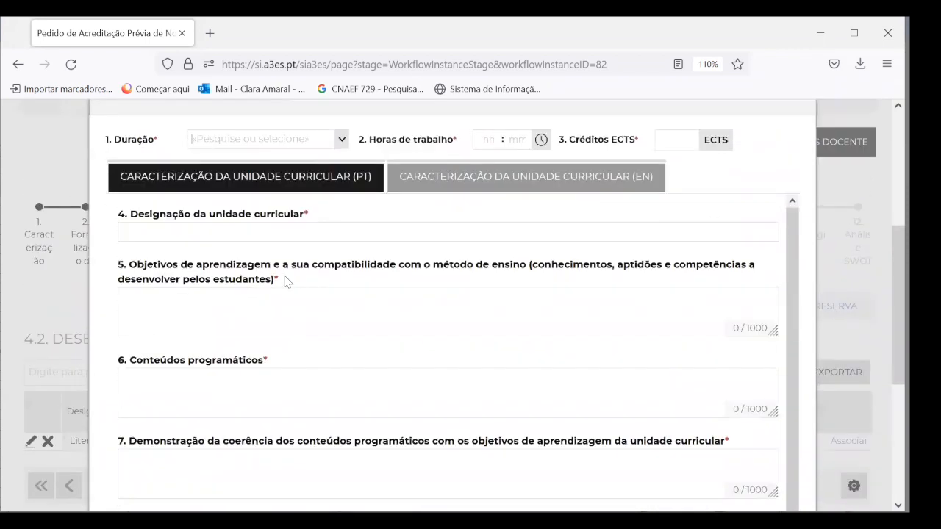
pyautogui.click(487, 172)
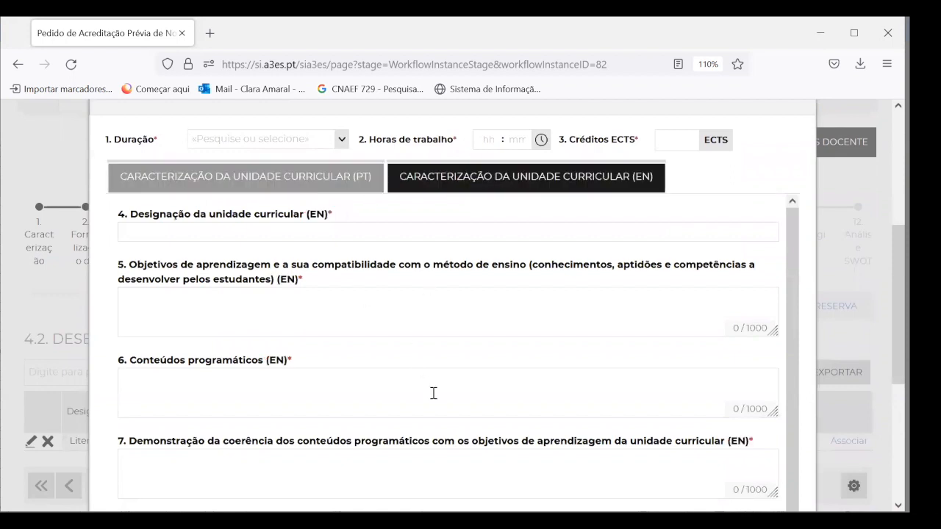
pyautogui.scroll(-4, 433, 392)
pyautogui.scroll(-4, 433, 400)
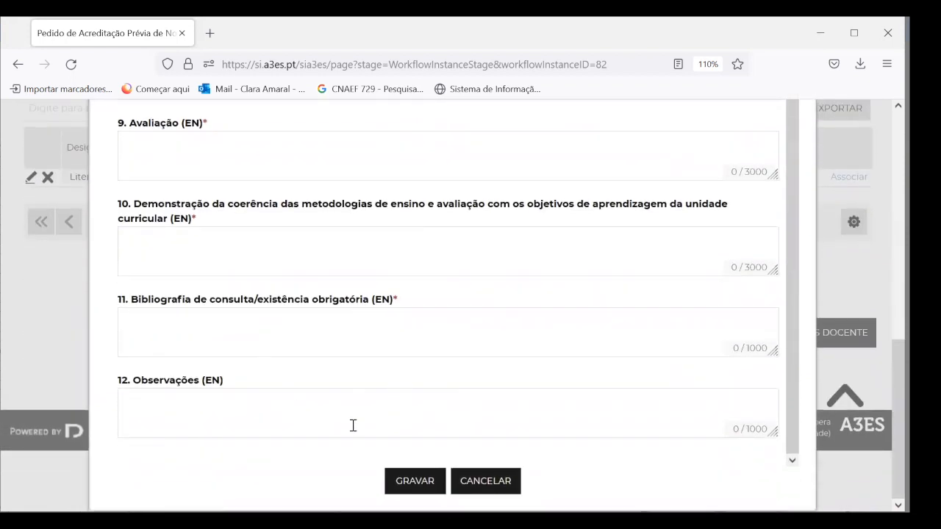
# Try to save the new curricular unit with its fields empty, and review and dismiss the list of missing fields.
pyautogui.click(401, 481)
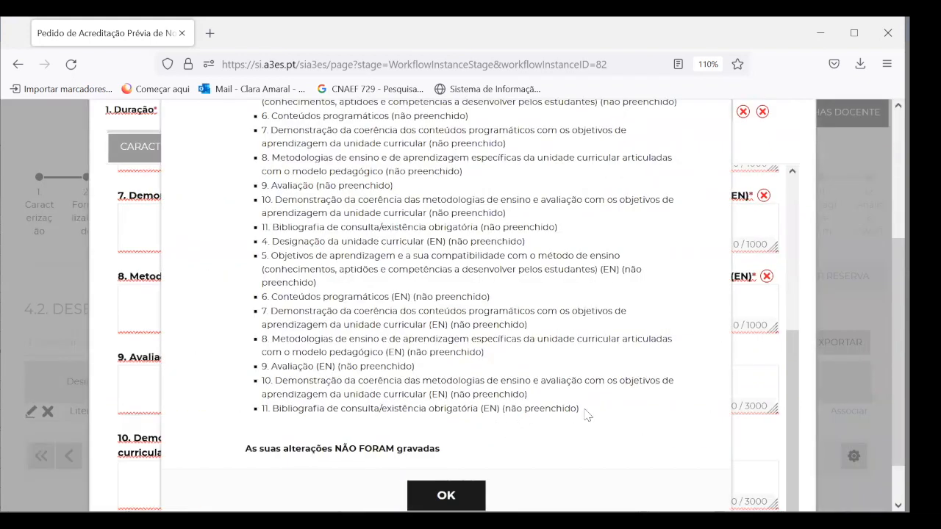
pyautogui.scroll(1, 429, 324)
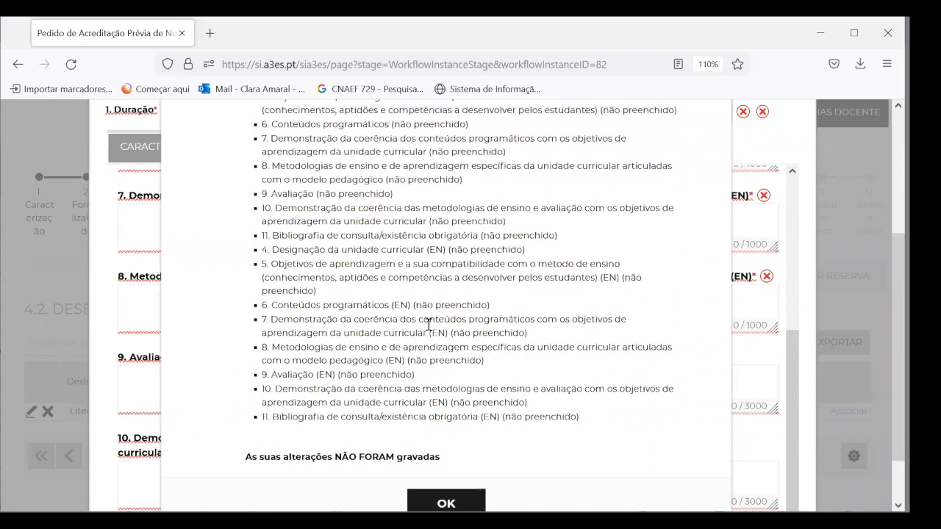
pyautogui.scroll(2, 428, 324)
pyautogui.scroll(-3, 429, 324)
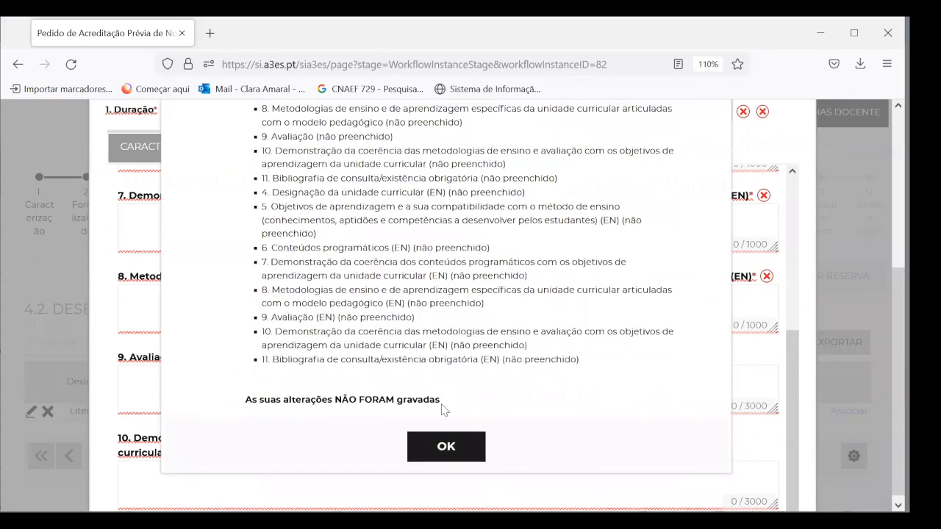
pyautogui.click(446, 444)
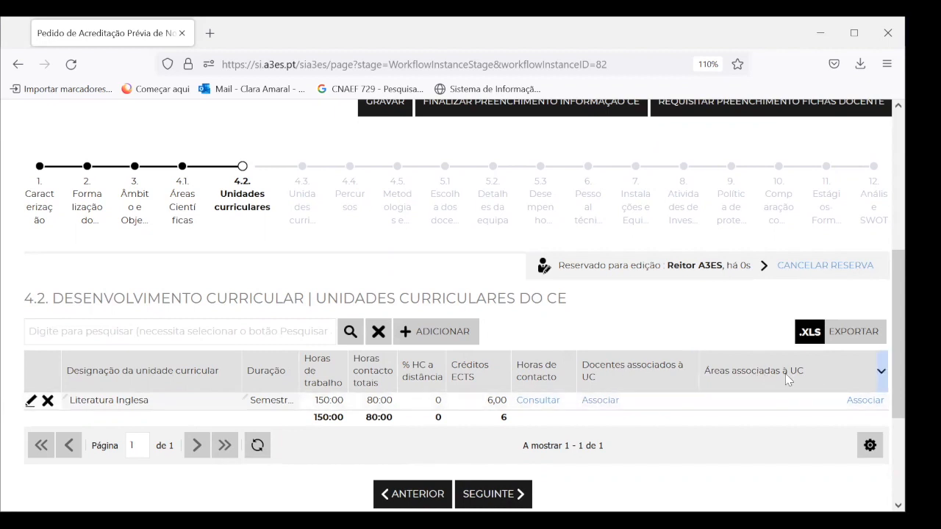
# Check the Horas de Contacto by Tipologia do Ensino for the curricular unit Literatura Inglesa.
pyautogui.click(537, 402)
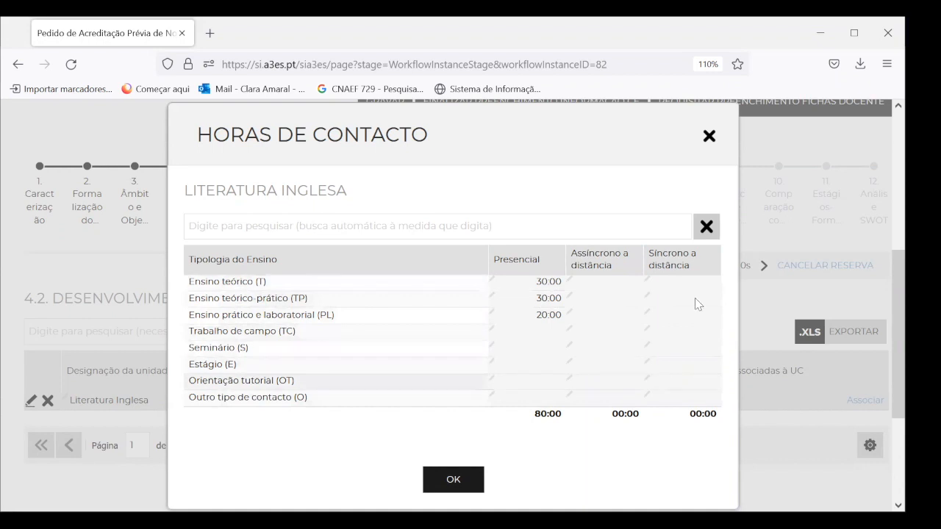
pyautogui.click(562, 348)
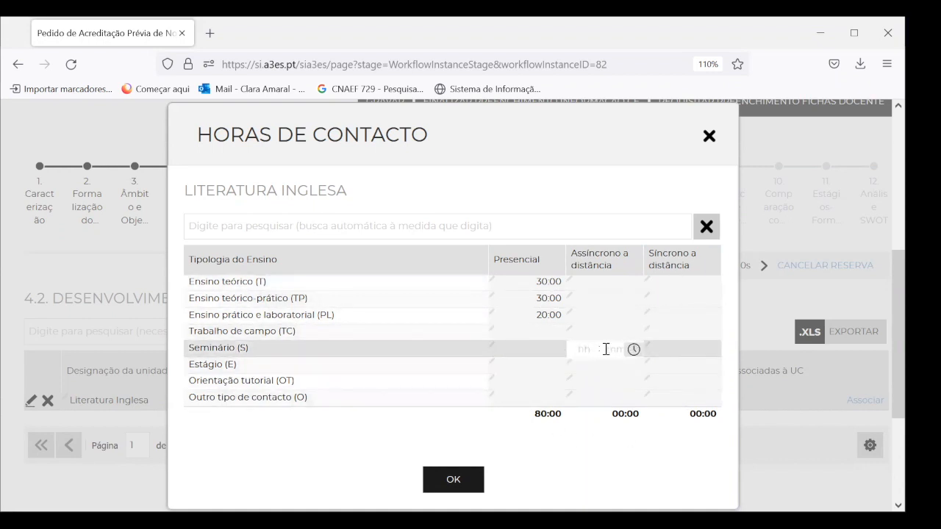
pyautogui.click(465, 481)
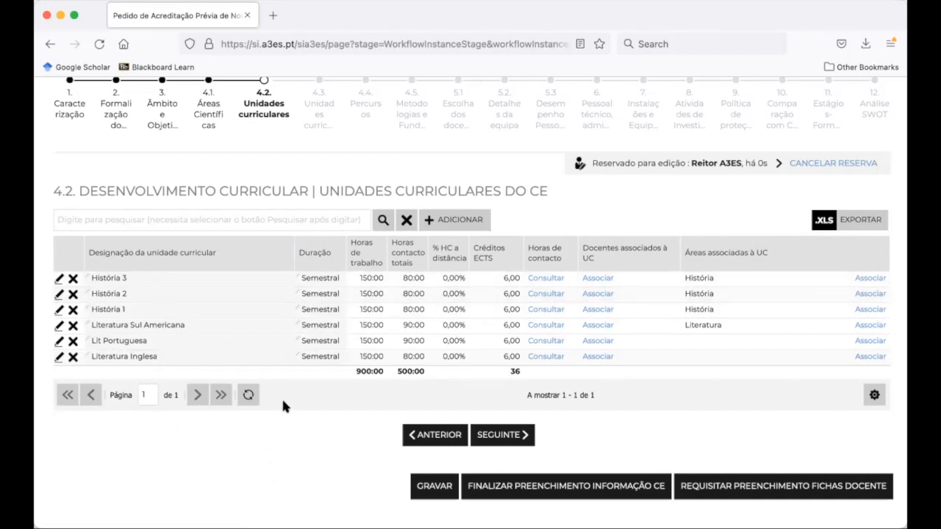
# Select Literatura as the scientific area for the curricular unit Lit Portuguesa and close the area association.
pyautogui.click(871, 342)
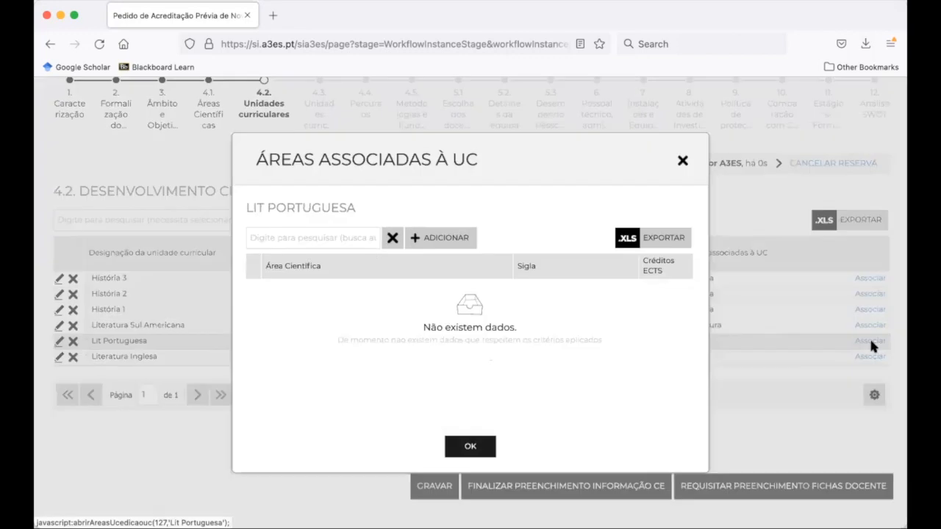
pyautogui.click(447, 239)
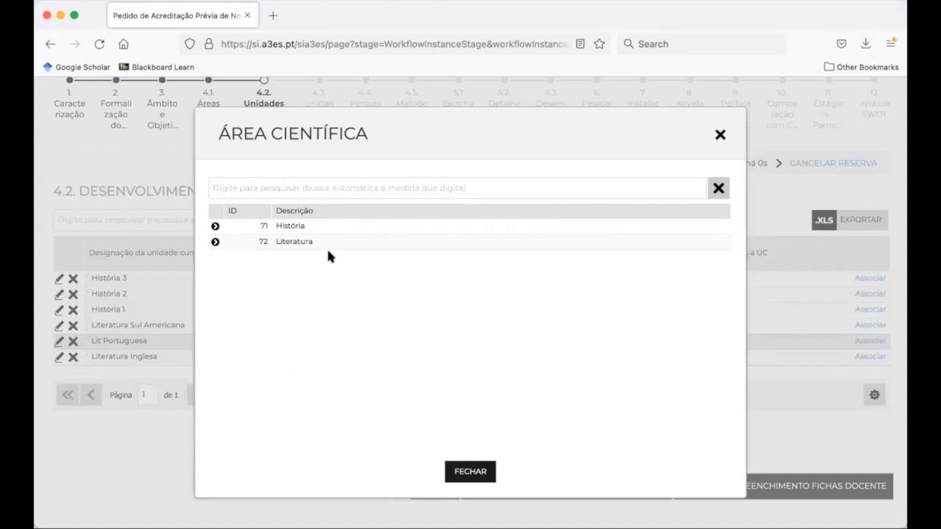
pyautogui.click(290, 243)
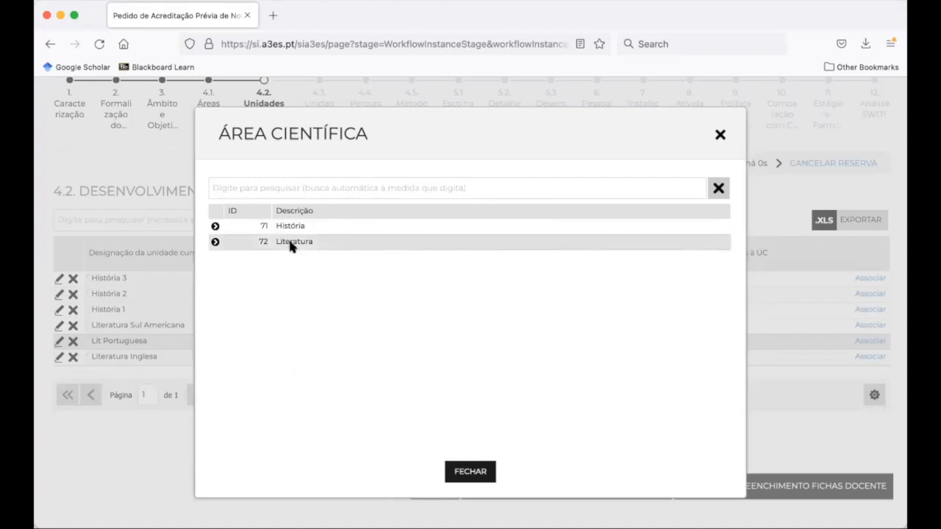
pyautogui.click(472, 474)
pyautogui.click(485, 452)
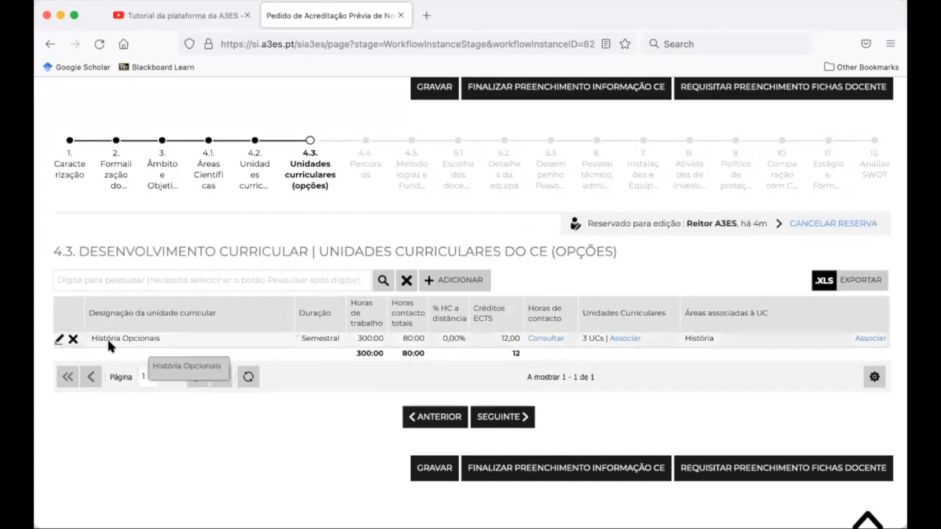
# Review and re-save the details of História Opcionais in section 4.3, and check its associated Unidades Curriculares.
pyautogui.click(57, 341)
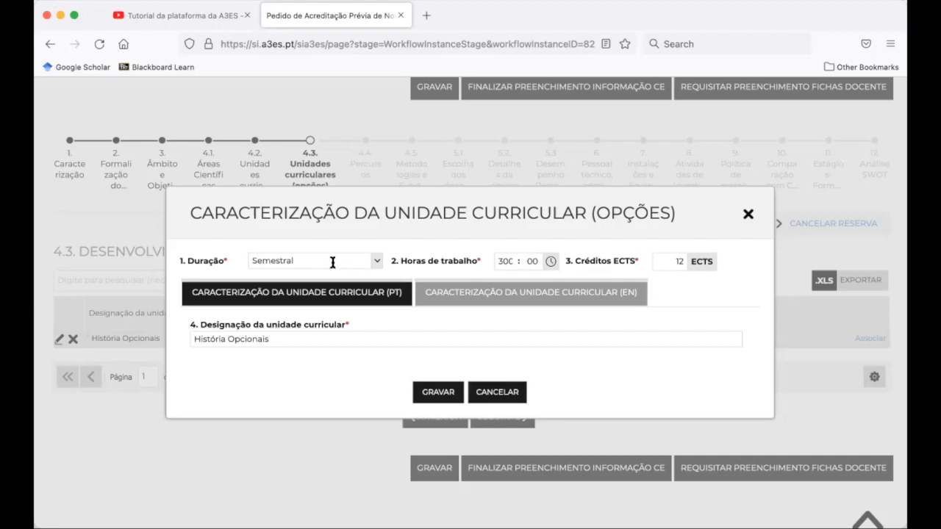
pyautogui.click(515, 264)
pyautogui.doubleClick(678, 262)
pyautogui.moveTo(288, 338); pyautogui.dragTo(189, 339)
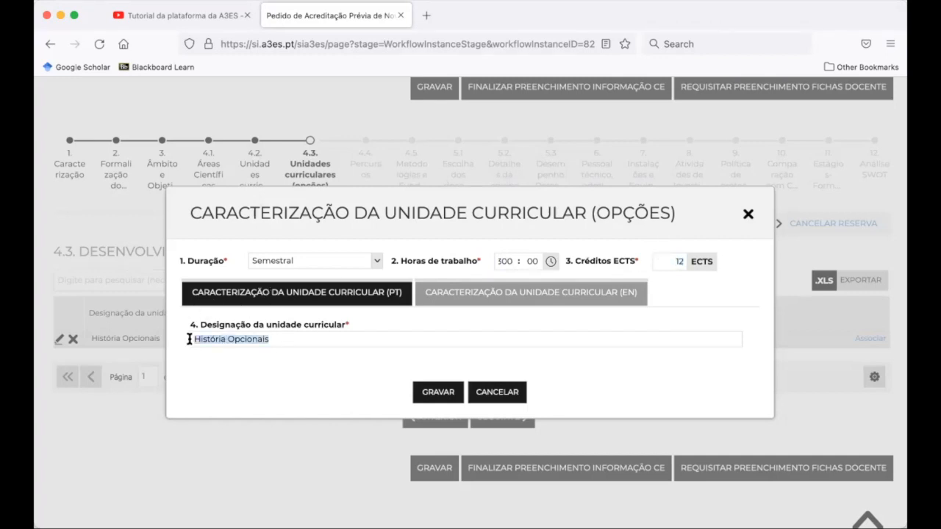
pyautogui.click(423, 399)
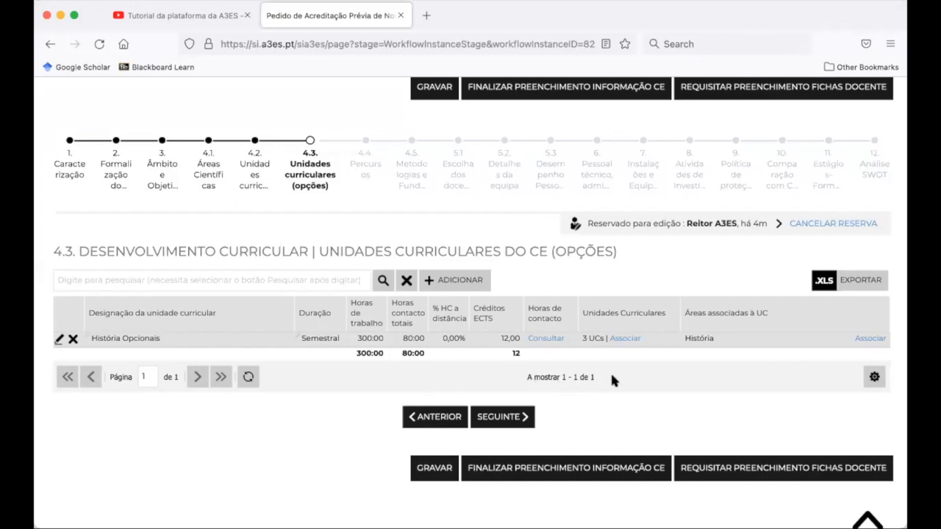
pyautogui.click(634, 340)
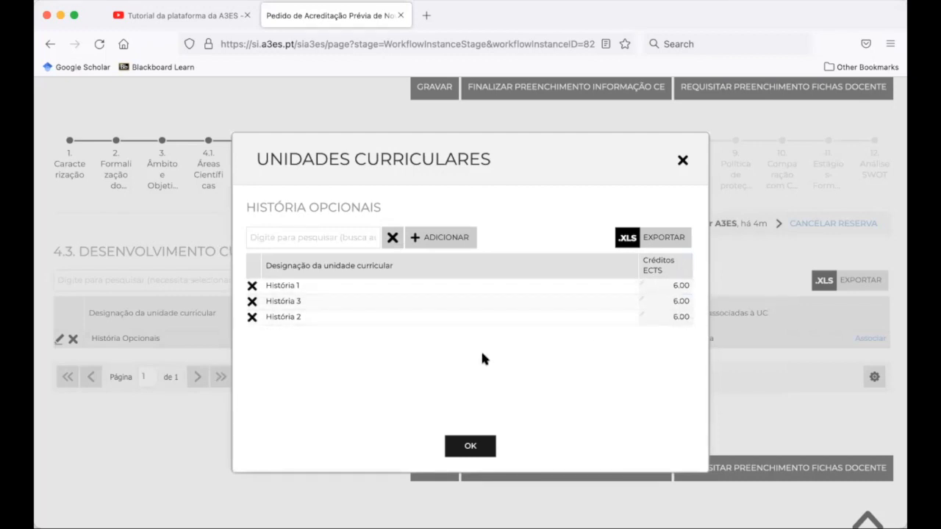
pyautogui.click(470, 447)
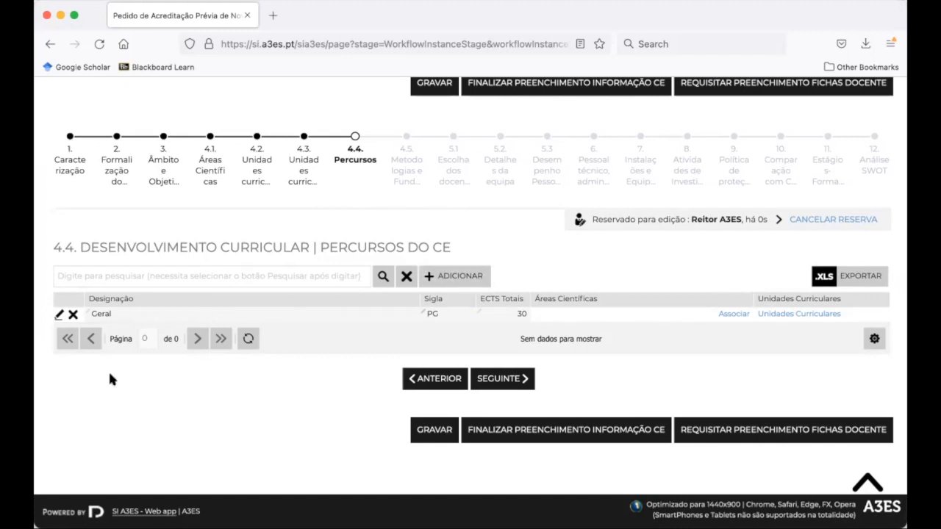
# In section 4.4, choose Percurso Geral as the Tipo de Percurso of the Geral path and save its characterization.
pyautogui.click(58, 316)
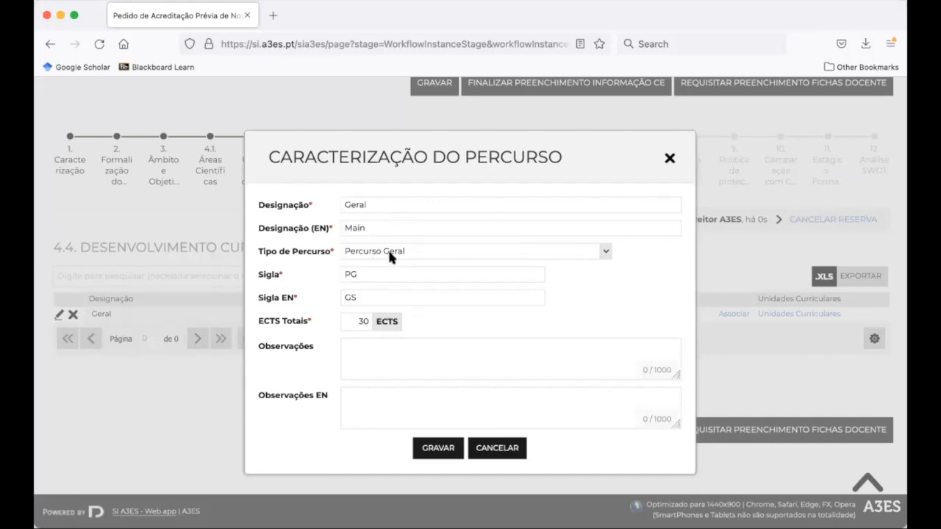
pyautogui.click(608, 251)
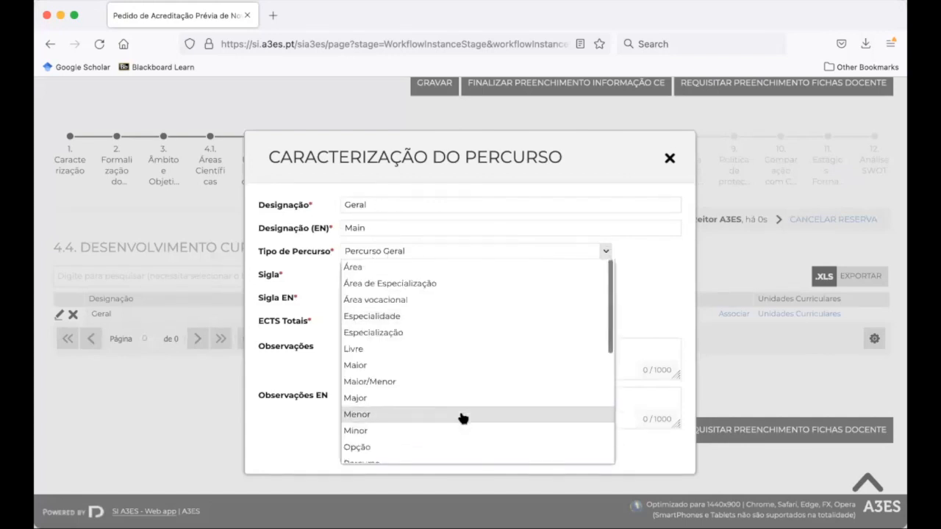
pyautogui.scroll(2, 462, 417)
pyautogui.scroll(-2, 462, 416)
pyautogui.scroll(-3, 439, 407)
pyautogui.click(387, 408)
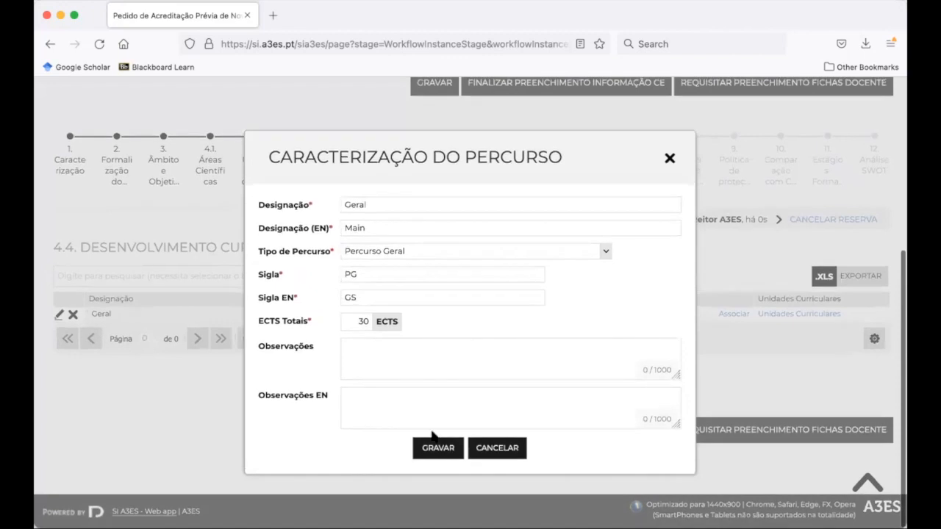
pyautogui.click(447, 449)
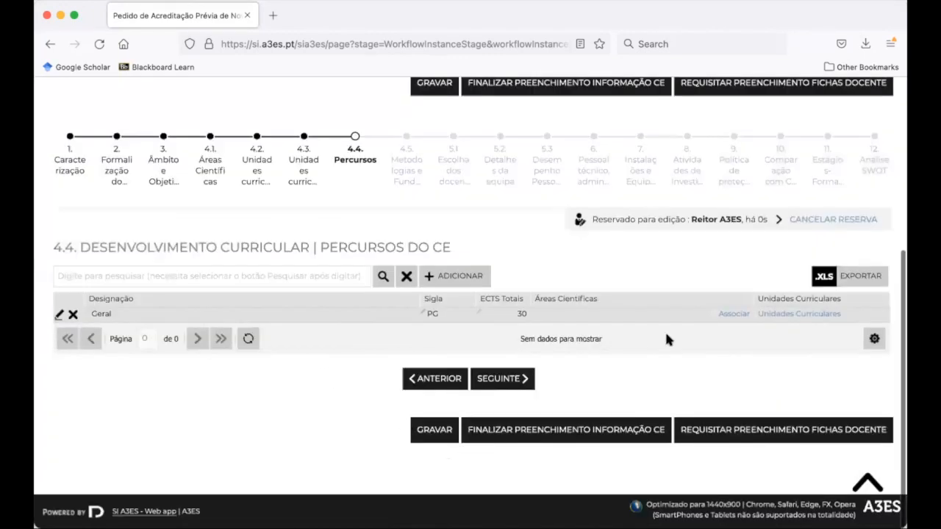
# Associate the scientific areas História and Literatura with the Geral path in section 4.4.
pyautogui.click(728, 317)
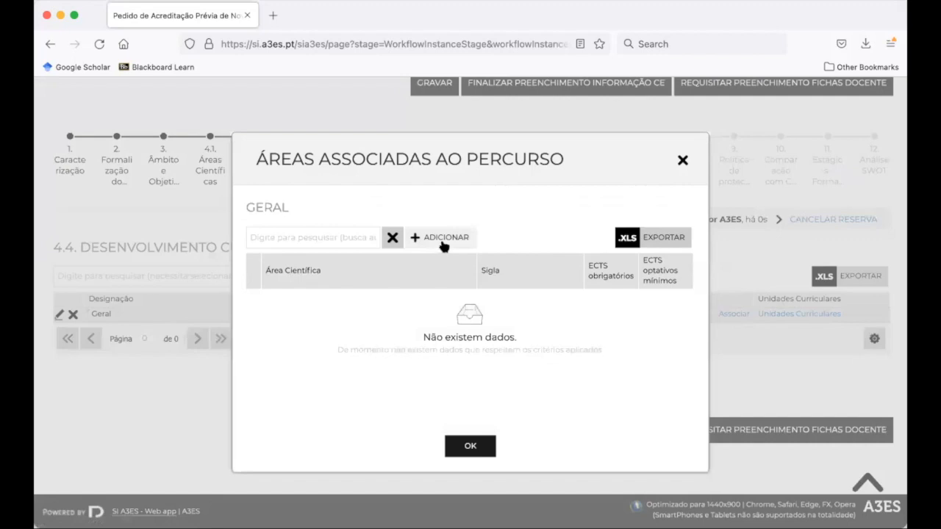
pyautogui.click(444, 244)
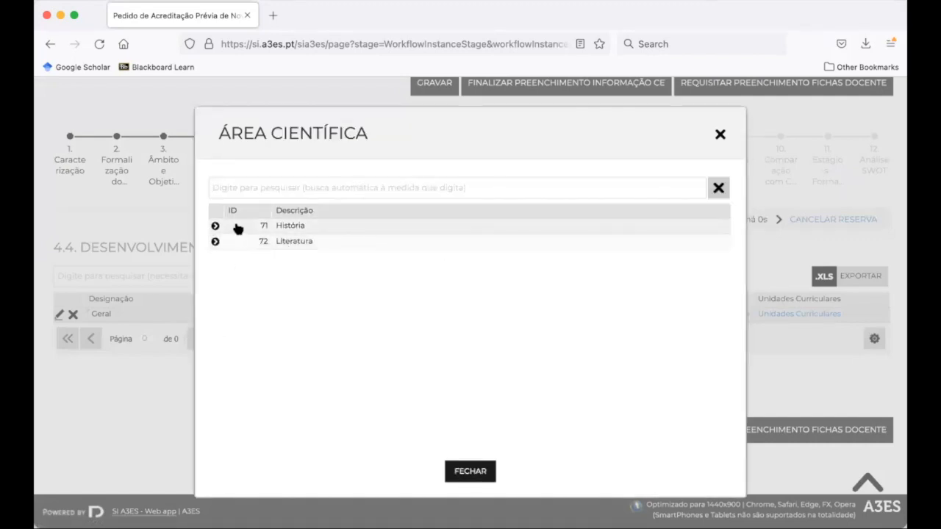
pyautogui.click(237, 229)
pyautogui.click(240, 226)
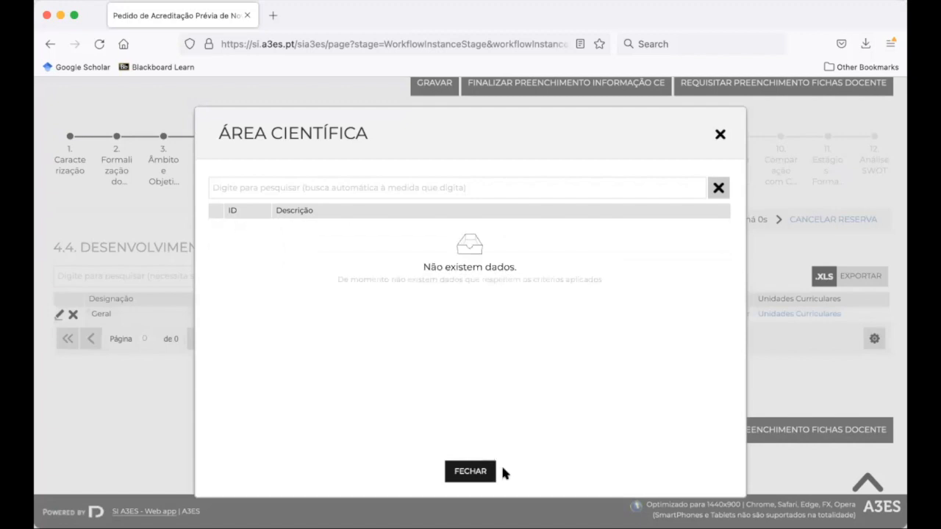
pyautogui.click(477, 474)
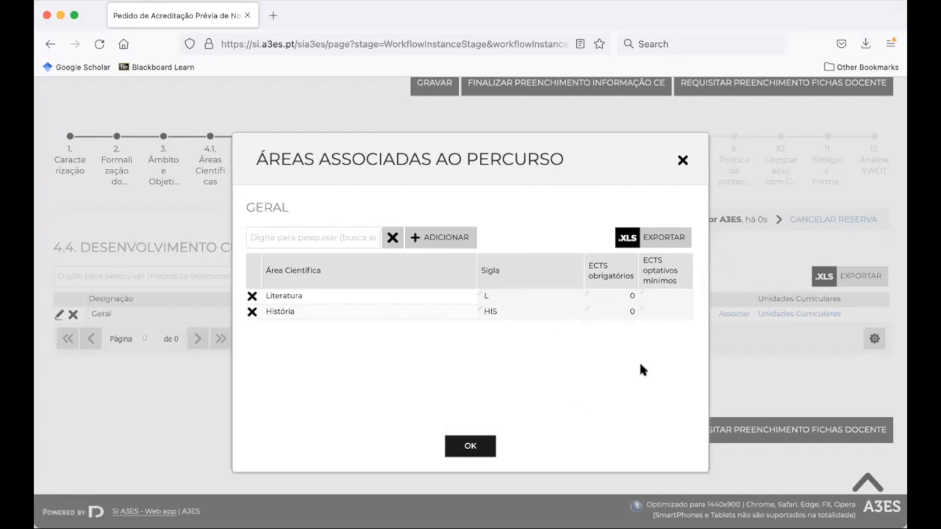
# Set Literatura's ECTS obrigatórios to 18 and História's ECTS optativos mínimos to 12 for the Geral path, and confirm the areas.
pyautogui.click(622, 294)
pyautogui.press('BackSpace')
pyautogui.write('18')
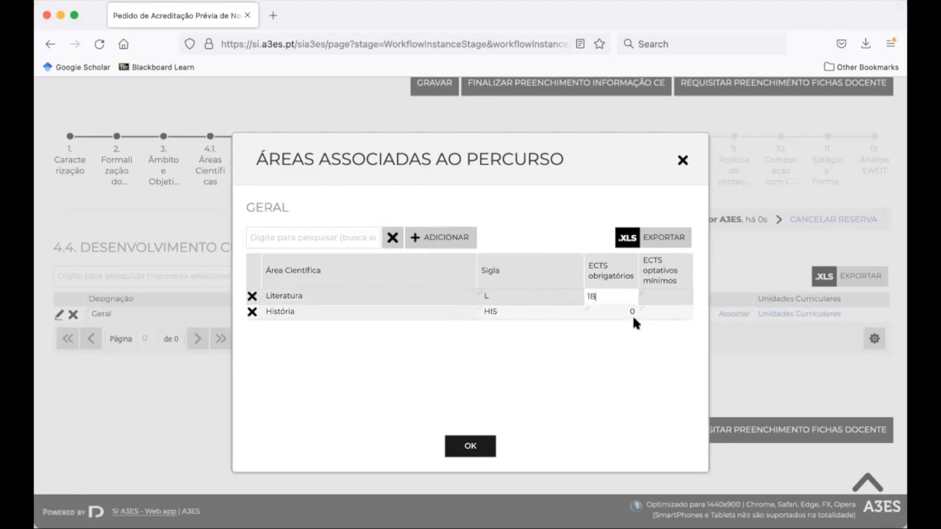
pyautogui.click(647, 311)
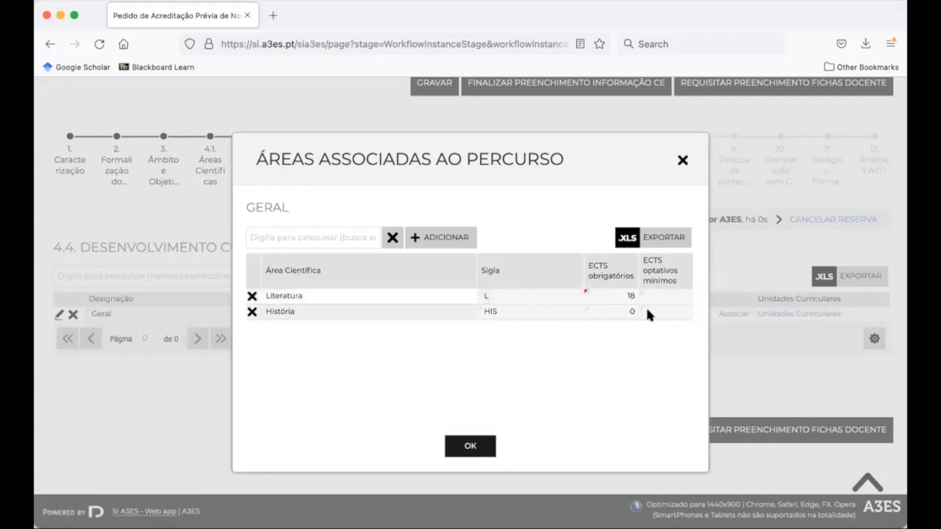
pyautogui.write('12')
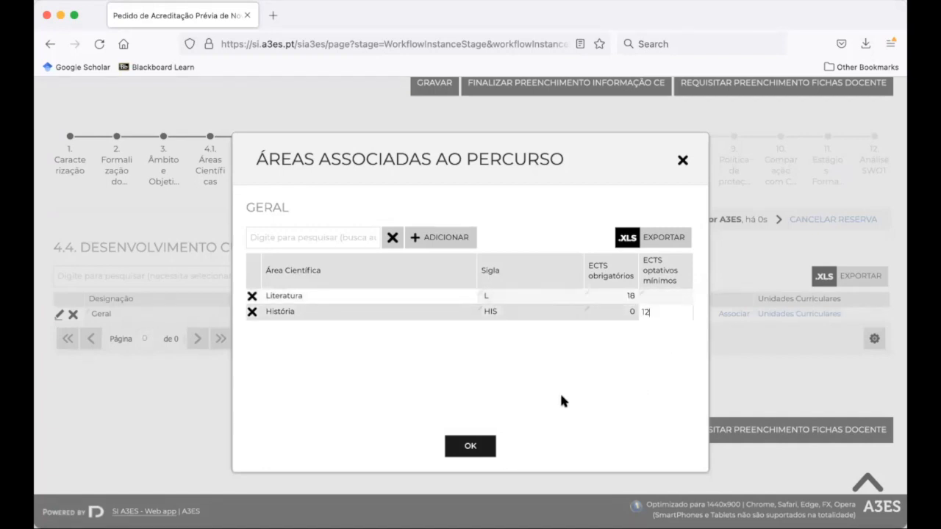
pyautogui.click(545, 414)
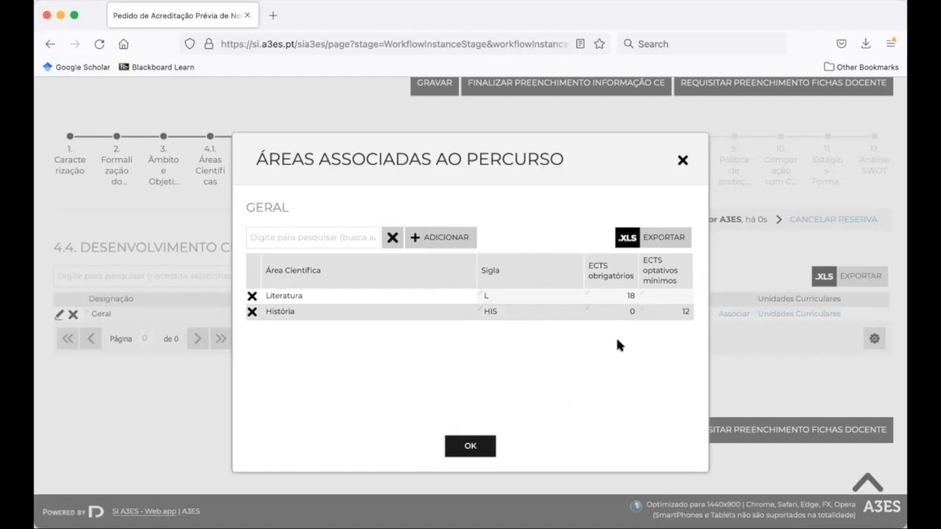
pyautogui.click(470, 446)
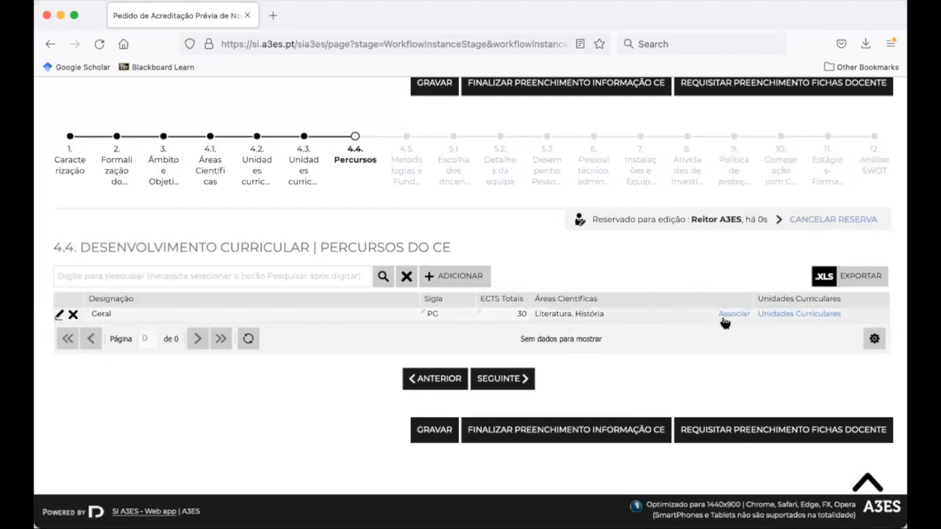
# Associate the curricular units Literatura Inglesa, Lit Portuguesa, Literatura Sul Americana and História Opcionais with the Geral path.
pyautogui.click(815, 316)
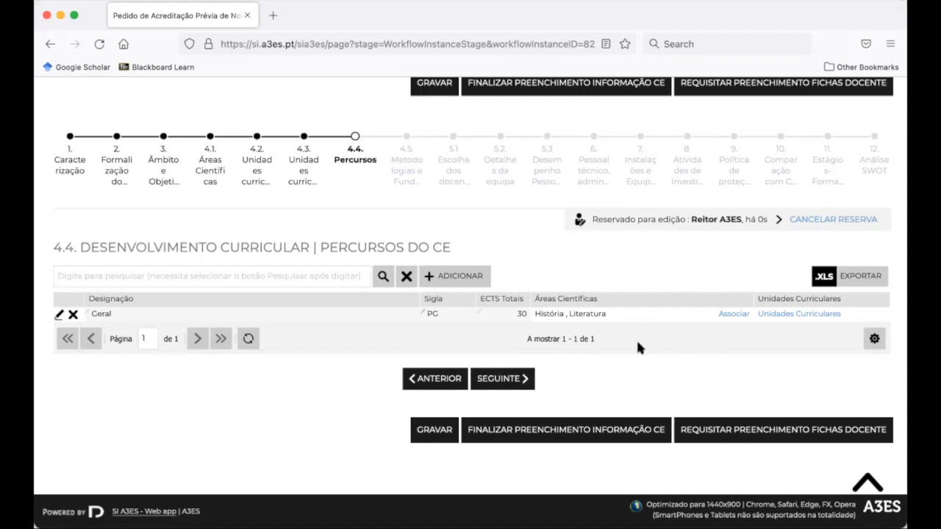
pyautogui.click(786, 315)
pyautogui.click(433, 205)
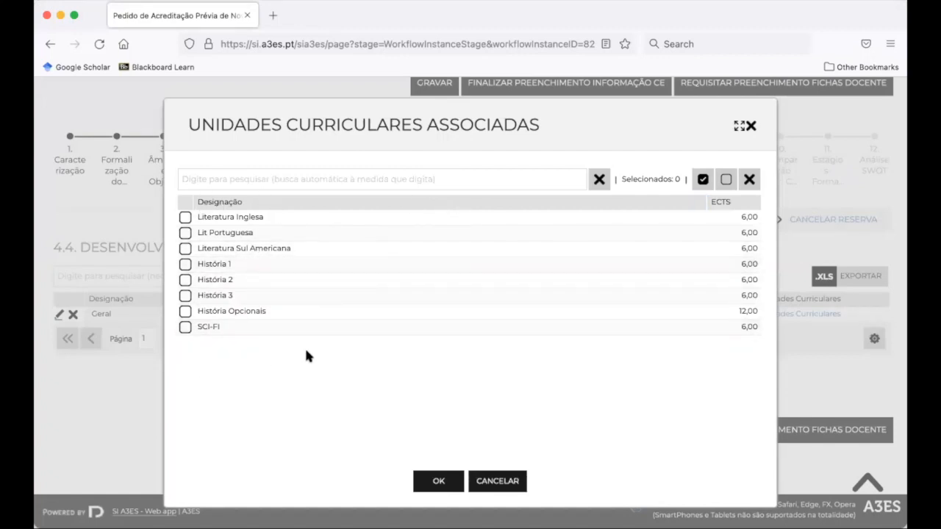
pyautogui.click(184, 218)
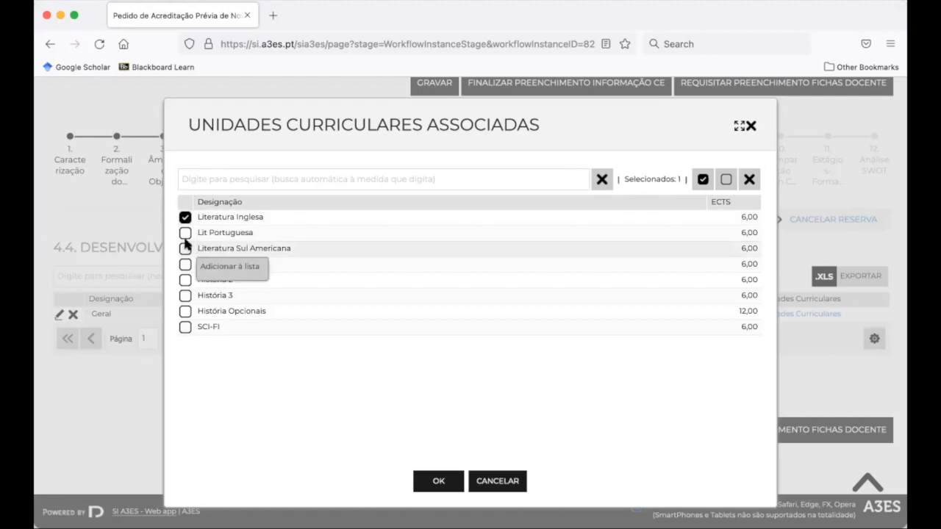
pyautogui.click(185, 232)
pyautogui.click(186, 249)
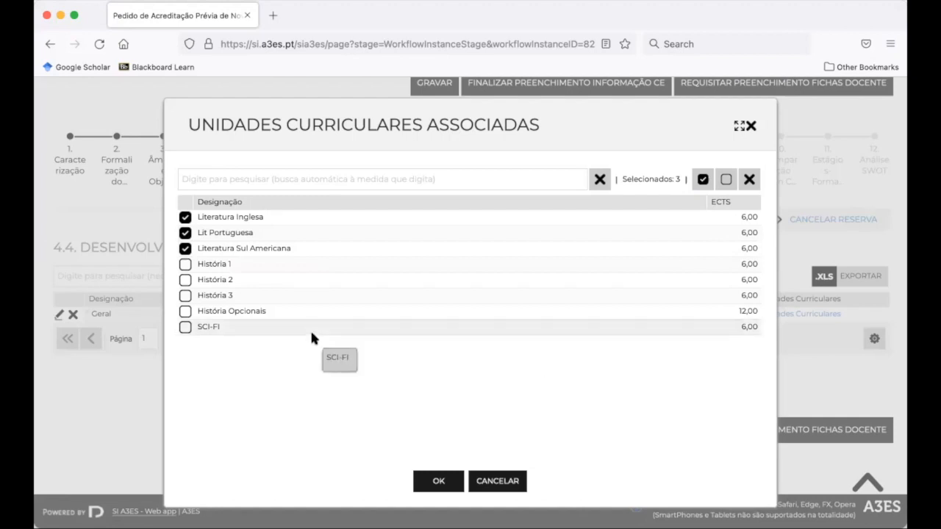
pyautogui.click(186, 311)
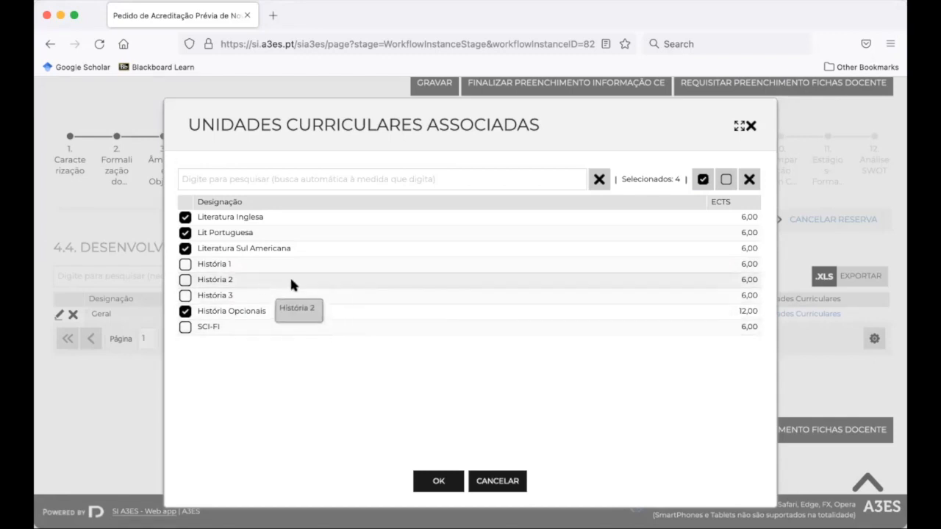
pyautogui.click(439, 481)
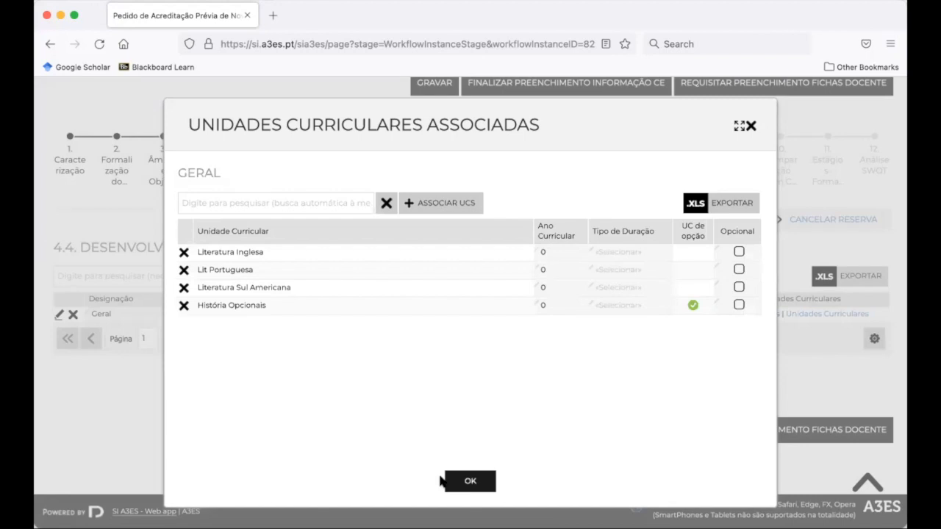
# Set the Ano Curricular to 1 for all four curricular units associated with the Geral path.
pyautogui.click(564, 251)
pyautogui.press('BackSpace')
pyautogui.write('1')
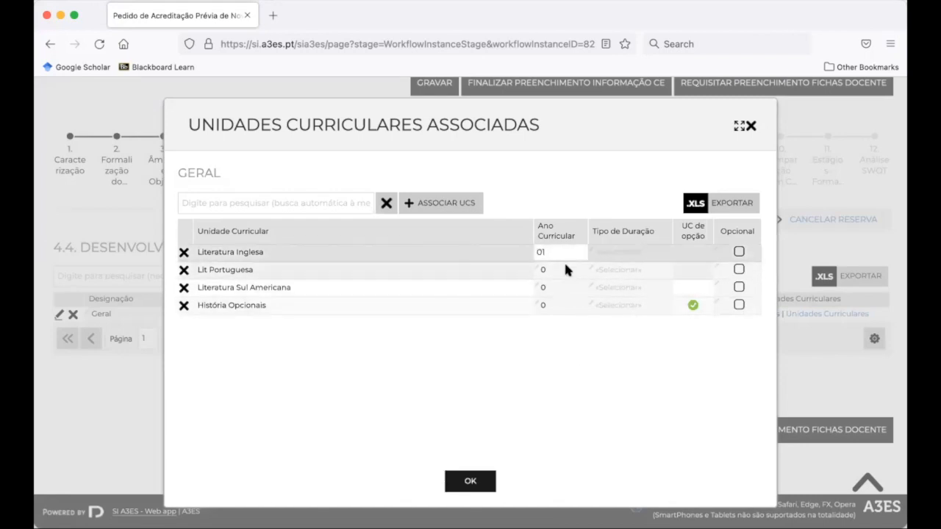
pyautogui.press('Return')
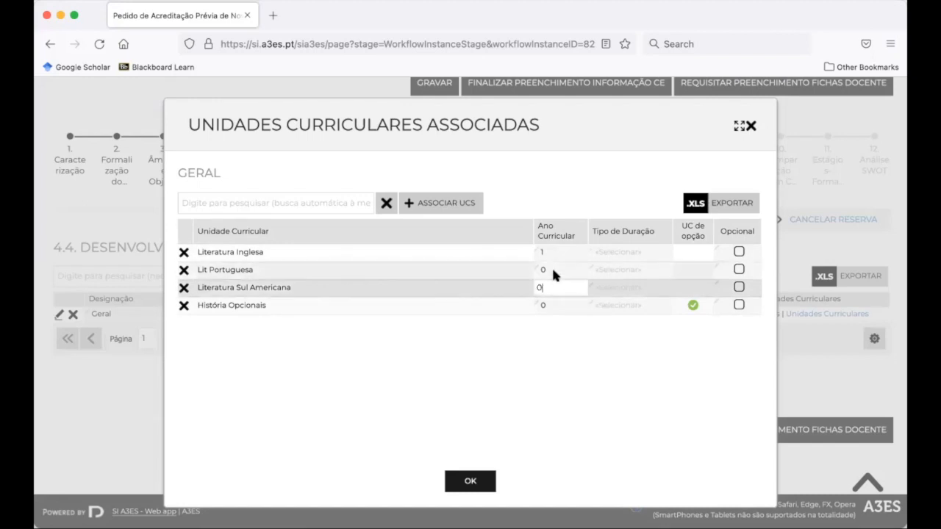
pyautogui.click(550, 269)
pyautogui.press('BackSpace')
pyautogui.write('1')
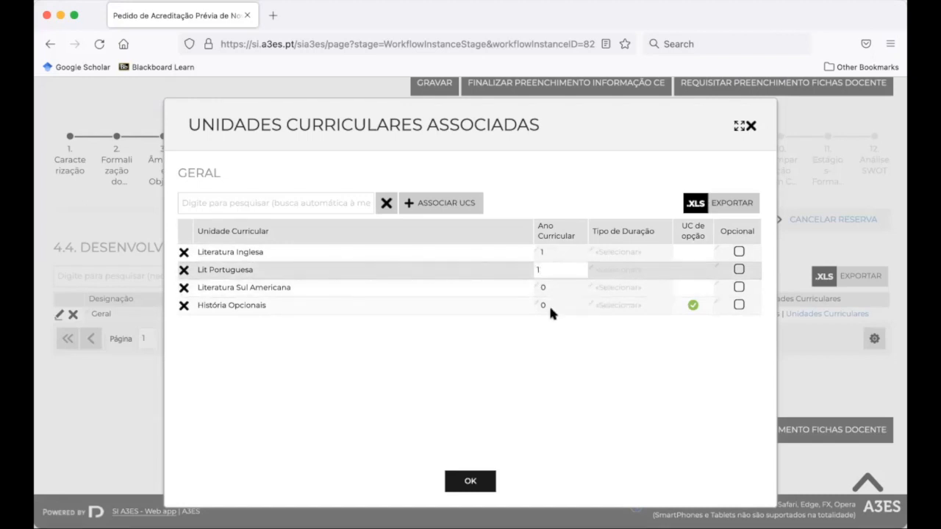
pyautogui.press('Return')
pyautogui.click(546, 287)
pyautogui.press('BackSpace')
pyautogui.write('1')
pyautogui.press('Return')
pyautogui.click(550, 305)
pyautogui.press('BackSpace')
pyautogui.write('1')
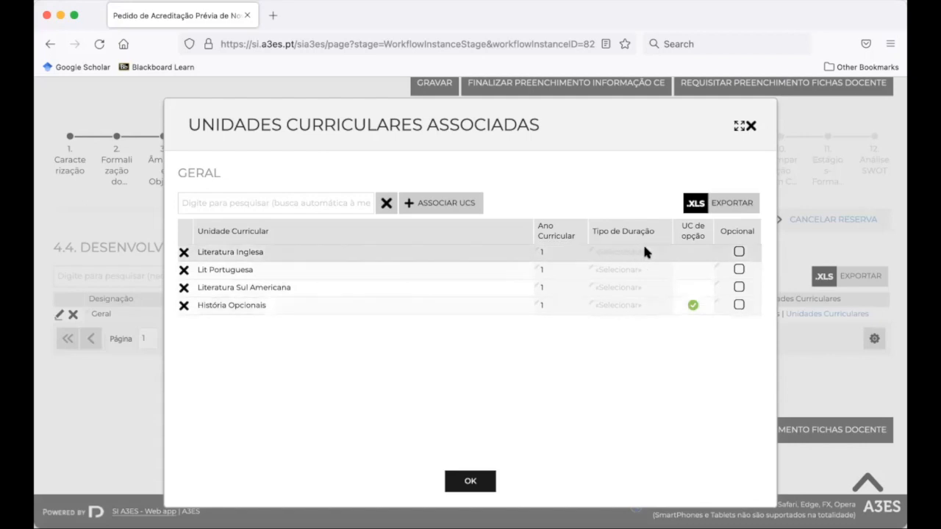
# Set the Tipo de Duração to Semestral 1ºS for all four curricular units of the Geral path.
pyautogui.click(656, 252)
pyautogui.click(656, 267)
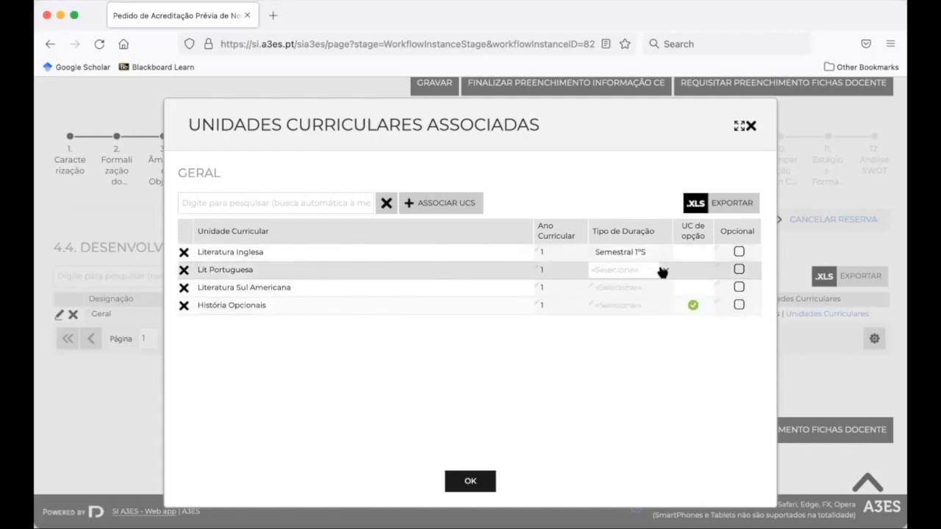
pyautogui.click(645, 286)
pyautogui.click(658, 289)
pyautogui.click(650, 302)
pyautogui.click(658, 305)
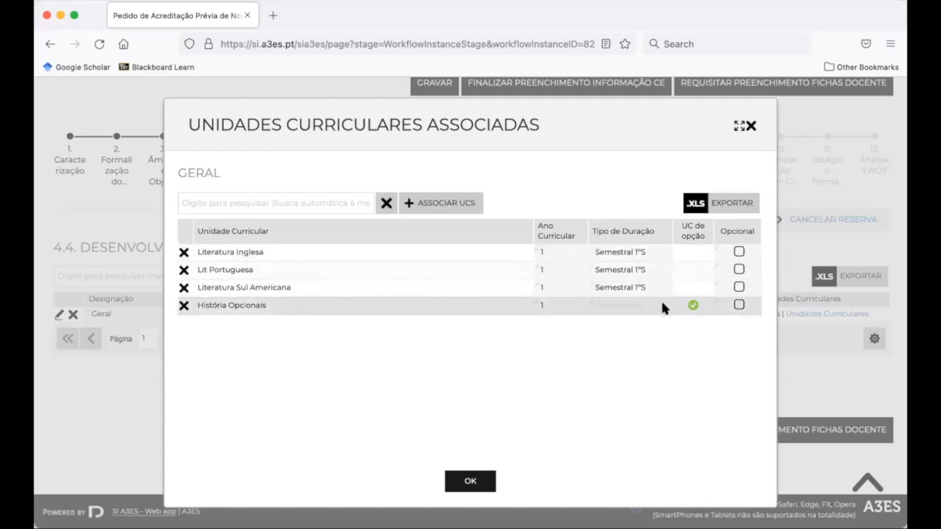
pyautogui.click(643, 319)
pyautogui.click(638, 352)
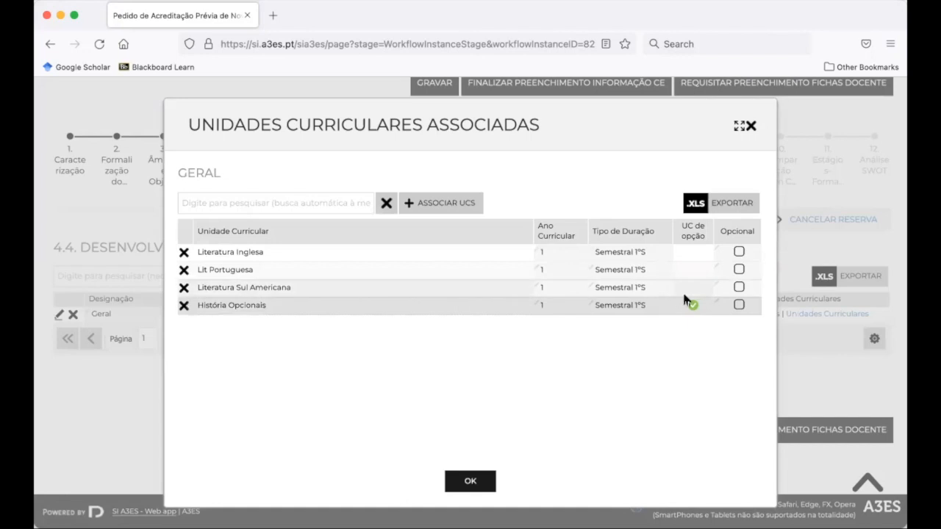
# Add the curricular unit SCI-FI to the units associated with the Geral path.
pyautogui.scroll(1, 441, 383)
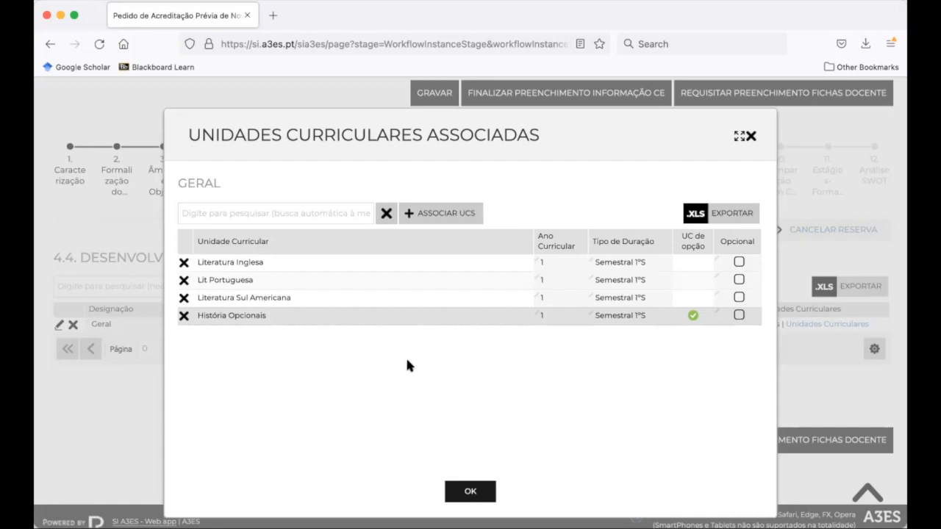
pyautogui.click(427, 216)
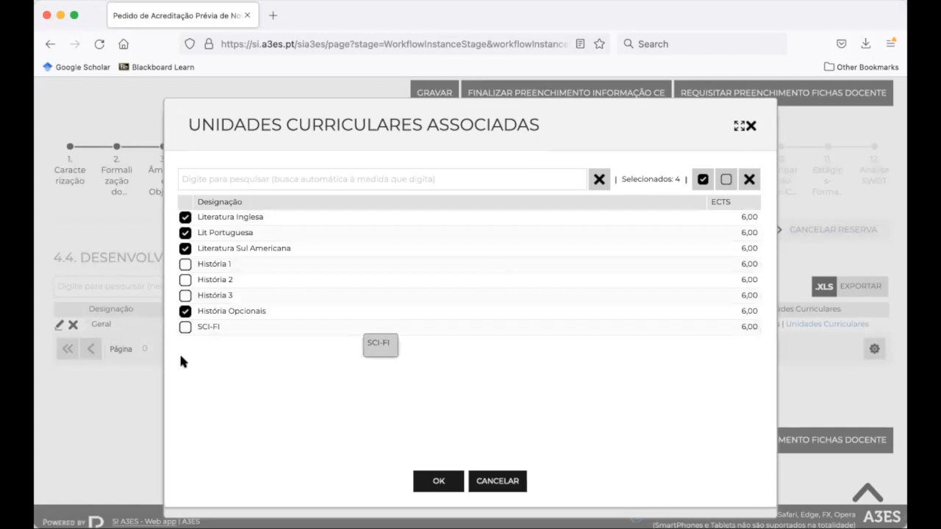
pyautogui.click(184, 329)
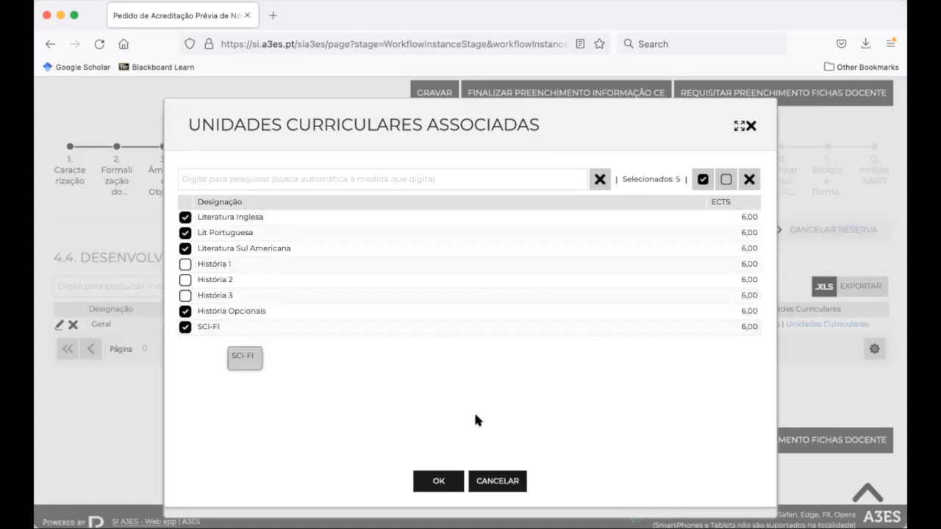
pyautogui.click(438, 485)
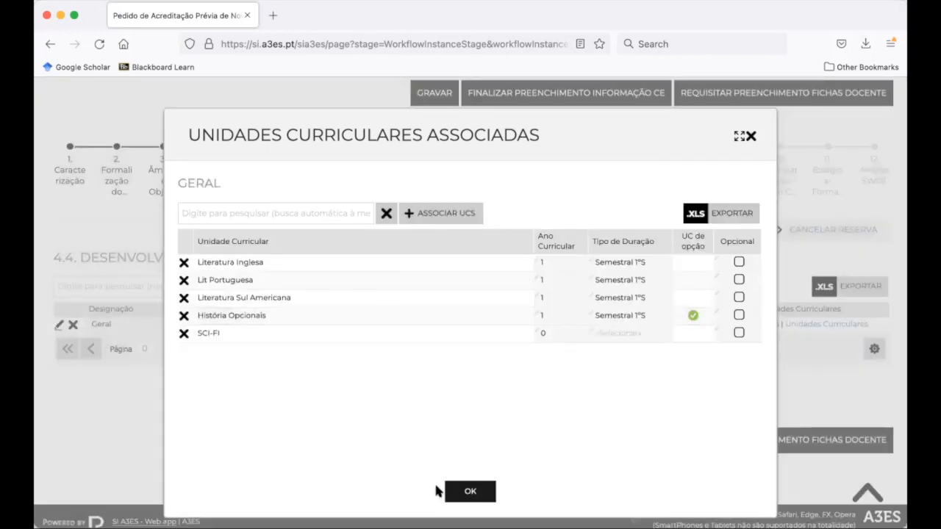
# Give SCI-FI Ano Curricular 1 and Tipo de Duração Semestral 1ºS, mark it as Opcional, and confirm the associated units.
pyautogui.click(559, 333)
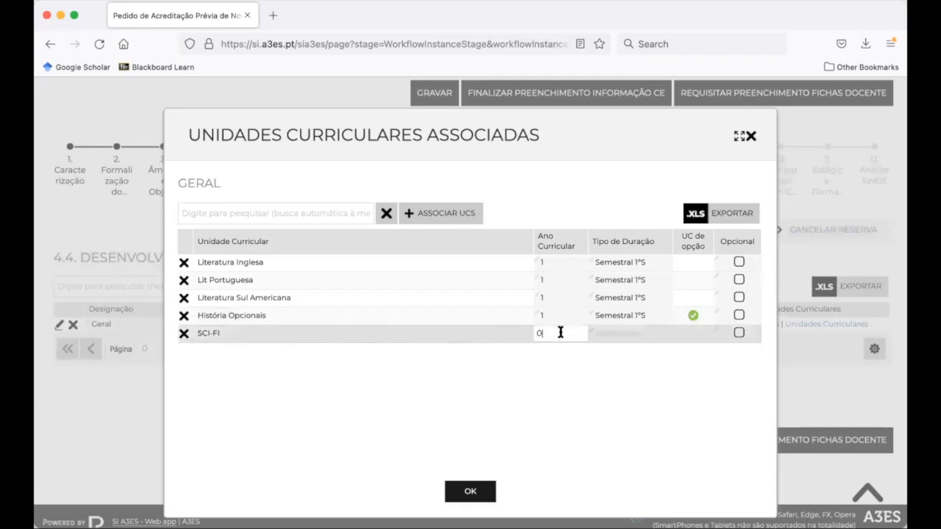
pyautogui.press('BackSpace')
pyautogui.write('1')
pyautogui.click(618, 331)
pyautogui.click(662, 335)
pyautogui.click(650, 345)
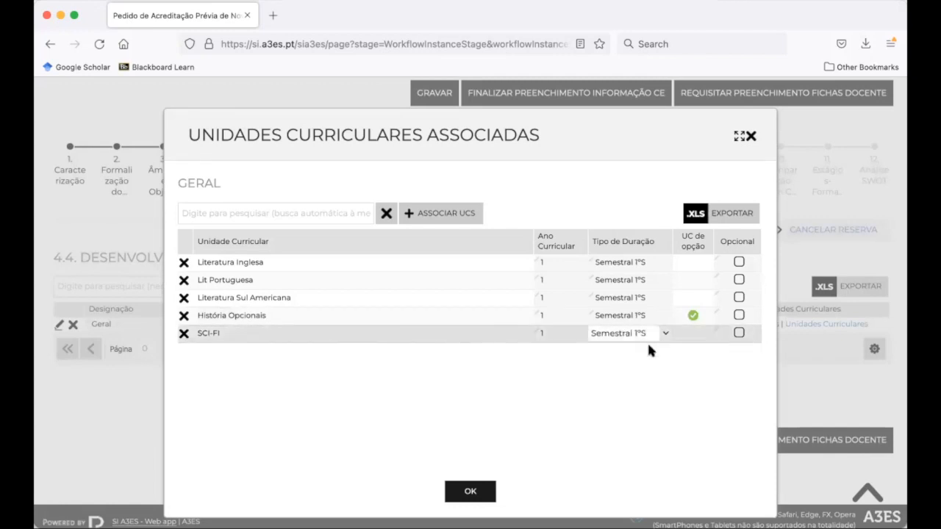
pyautogui.click(739, 333)
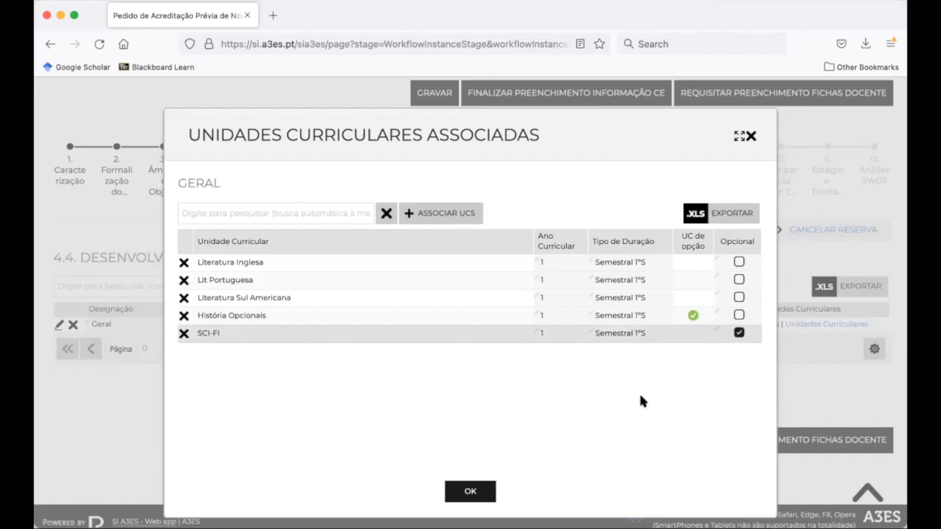
pyautogui.click(480, 491)
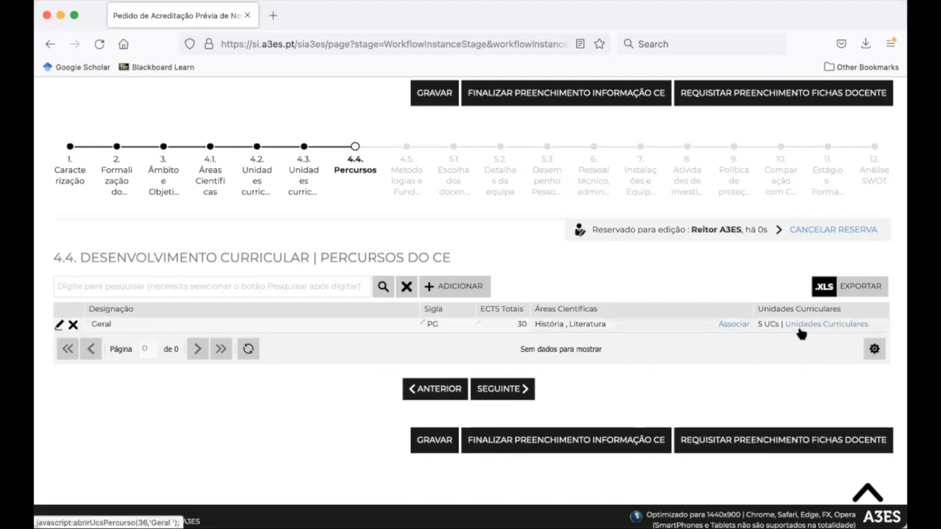
# Save section 4.4 Percursos, and reserve section 5.1 Escolha dos docentes for editing.
pyautogui.scroll(-1, 707, 359)
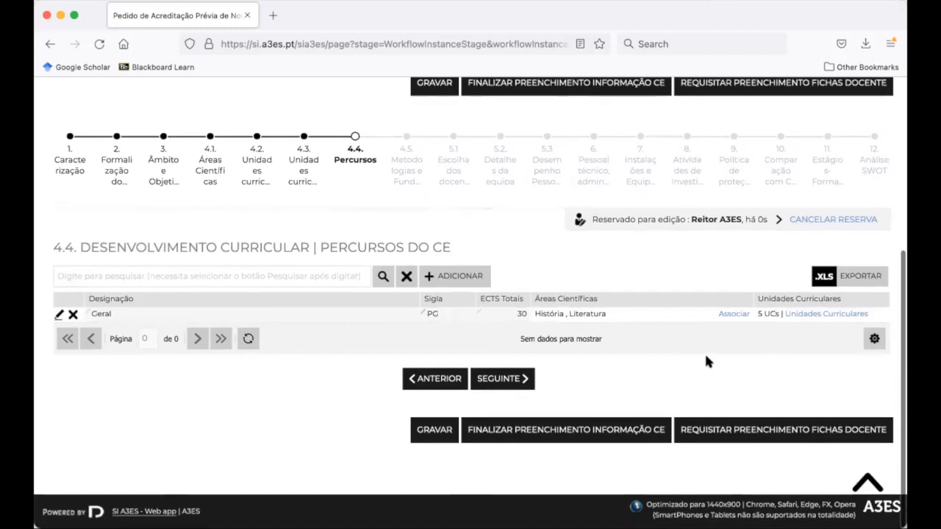
pyautogui.click(425, 436)
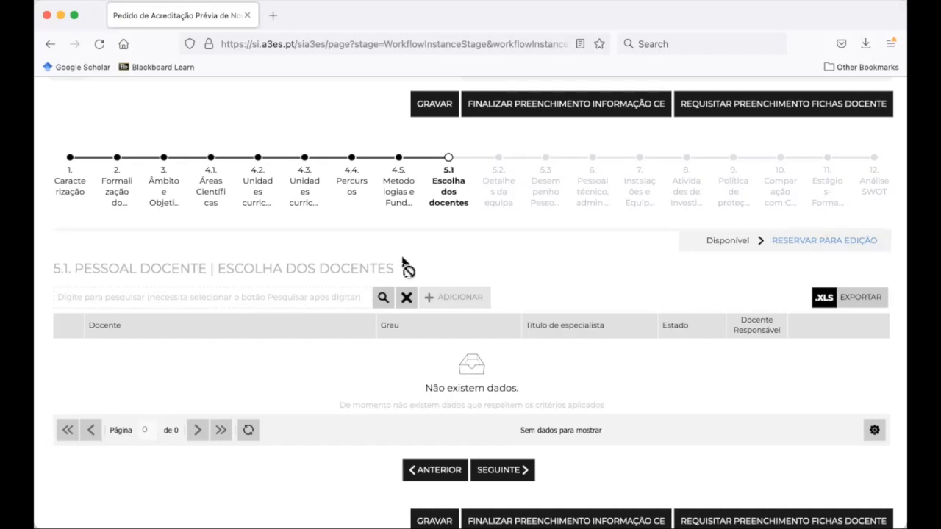
pyautogui.click(823, 241)
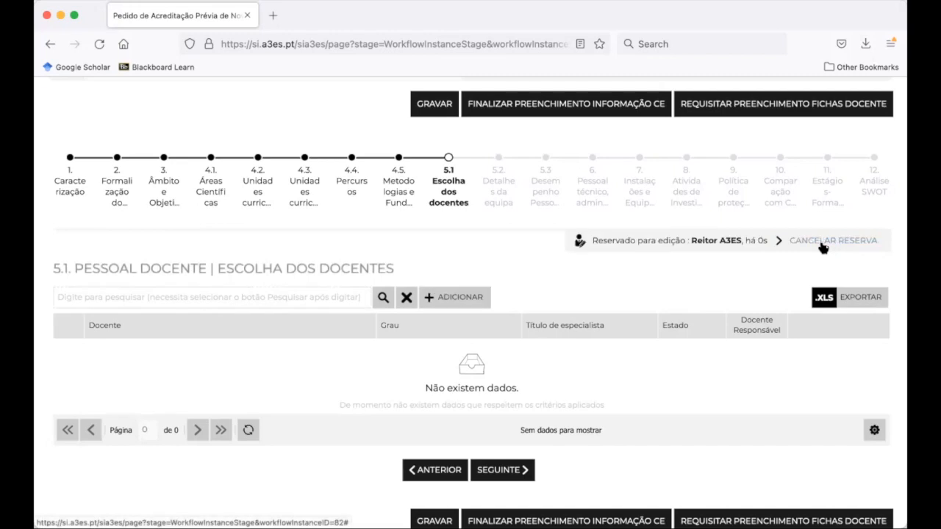
pyautogui.scroll(-1, 531, 269)
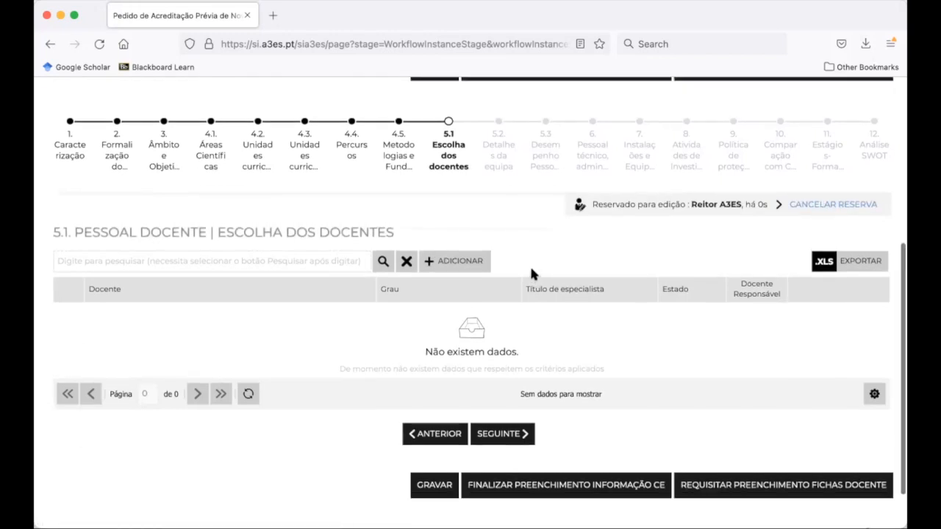
pyautogui.scroll(1, 531, 274)
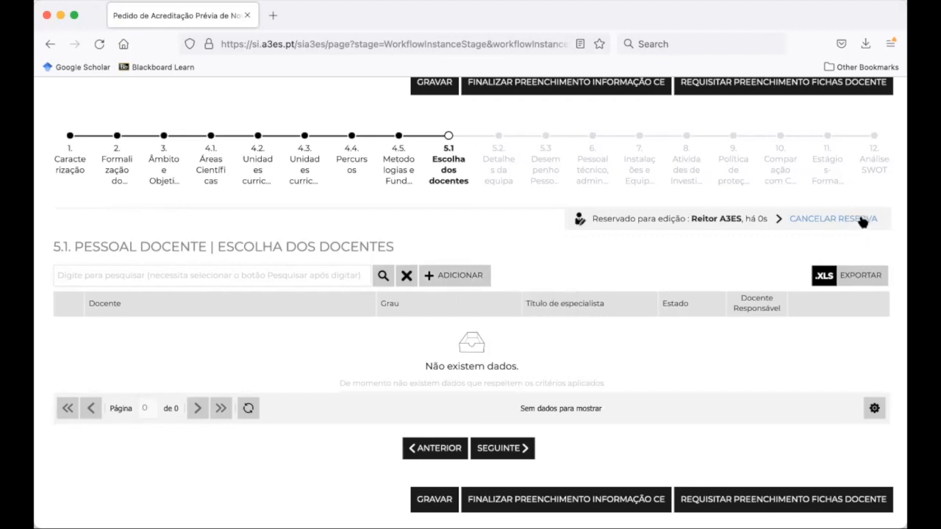
# Add a teacher to section 5.1 with the test name and contact e-mail, save the entry, and notify the teacher.
pyautogui.click(455, 277)
pyautogui.click(414, 283)
pyautogui.write('teste.test')
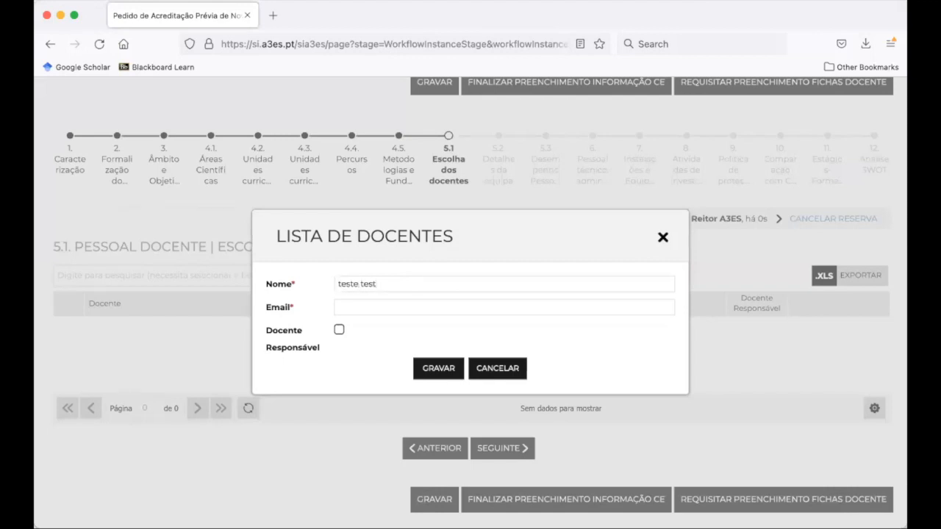
pyautogui.click(405, 309)
pyautogui.write('teste')
pyautogui.moveTo(379, 307); pyautogui.dragTo(303, 307)
pyautogui.click(438, 367)
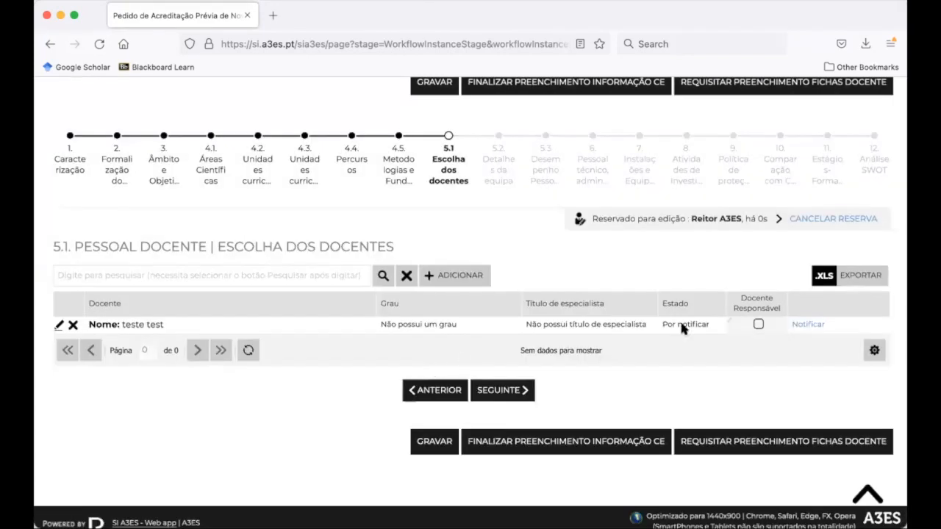
pyautogui.click(806, 325)
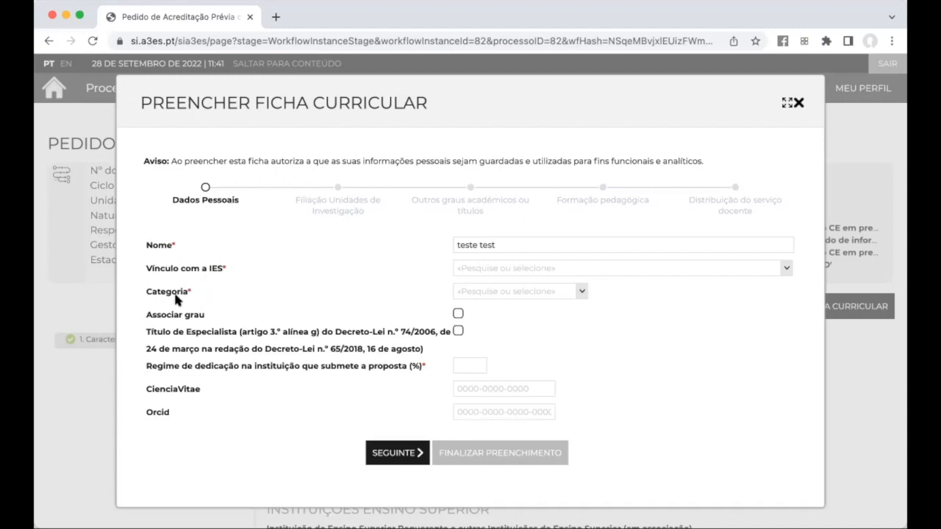
# Mark Associar grau in Dados Pessoais of the teacher's ficha curricular and review the degree fields.
pyautogui.click(457, 315)
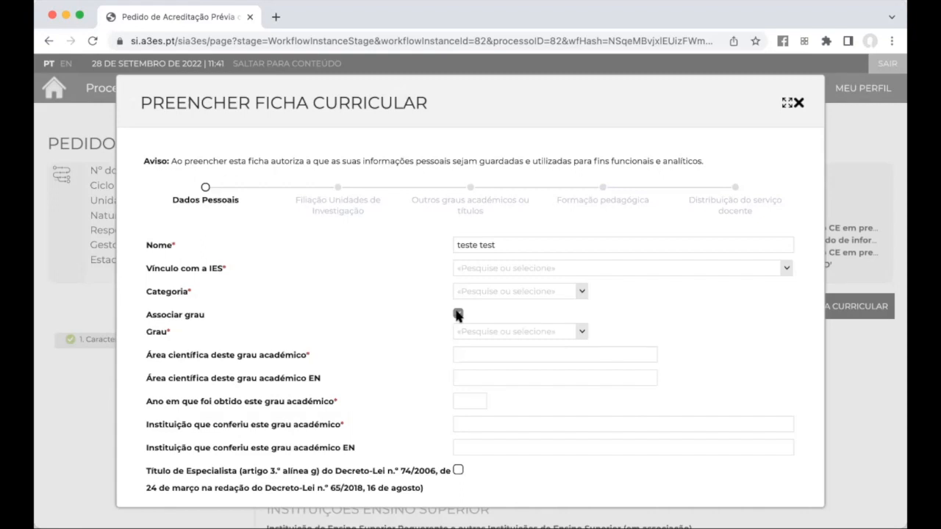
pyautogui.scroll(-5, 454, 307)
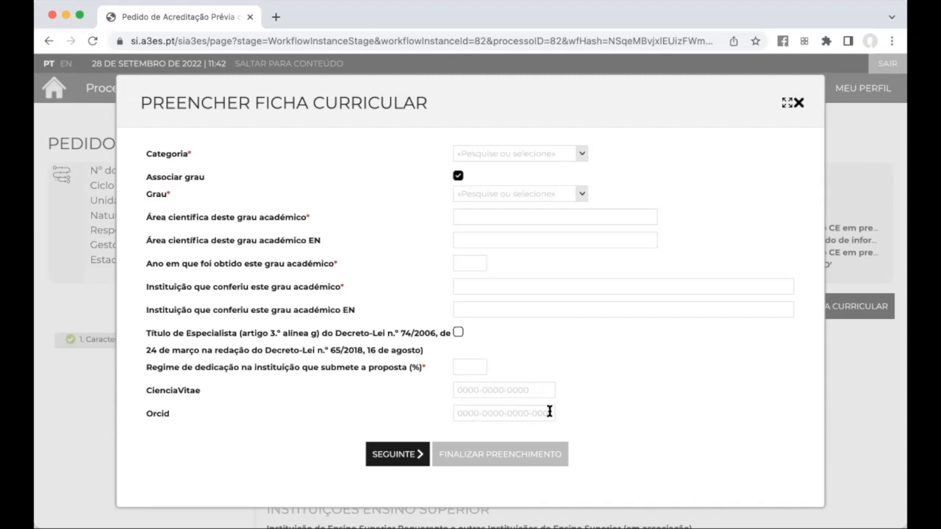
pyautogui.scroll(3, 550, 412)
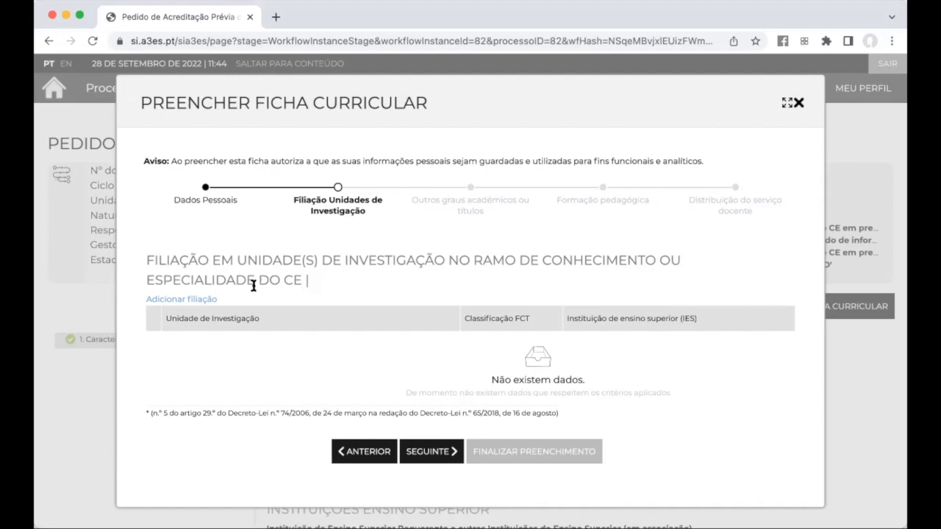
# Add Centro de Estatística e Aplicações (CEAUL) from the last page of research units as the teacher's affiliation.
pyautogui.click(199, 298)
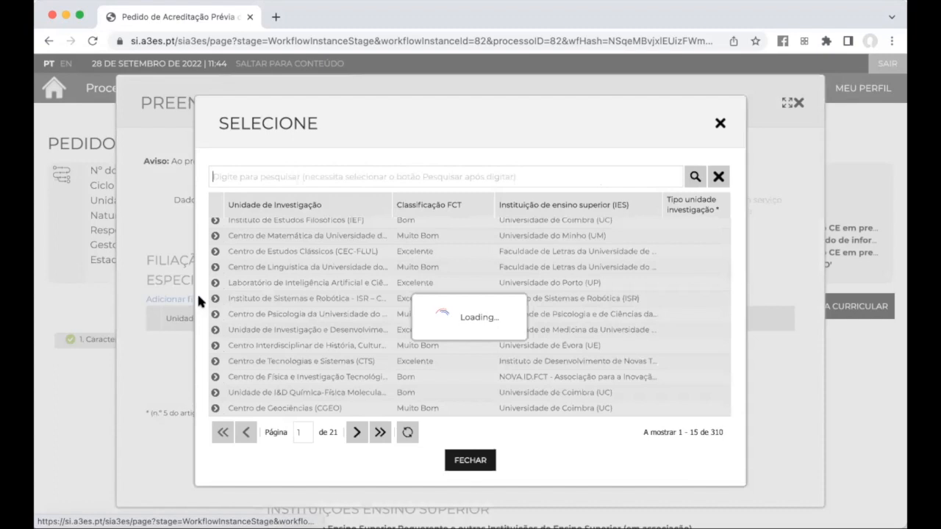
pyautogui.scroll(-5, 320, 296)
pyautogui.scroll(5, 321, 292)
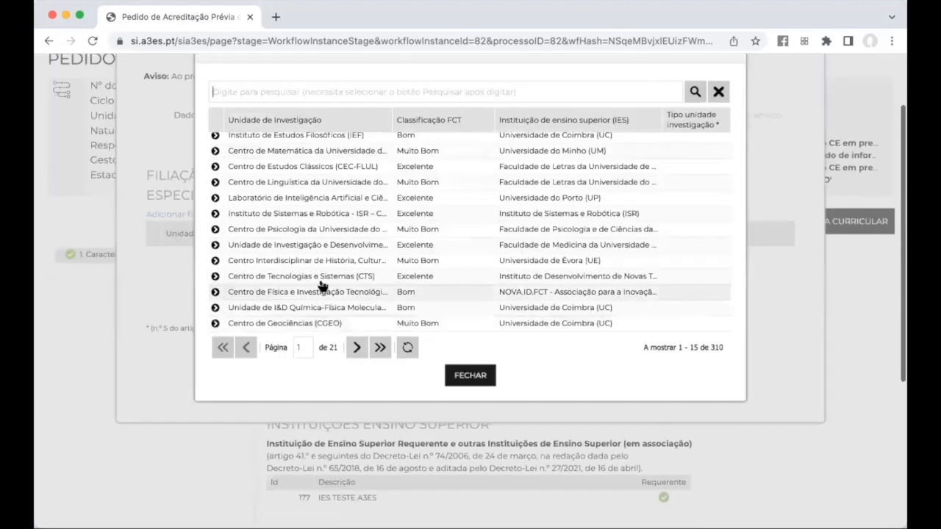
pyautogui.scroll(1, 336, 263)
pyautogui.click(380, 347)
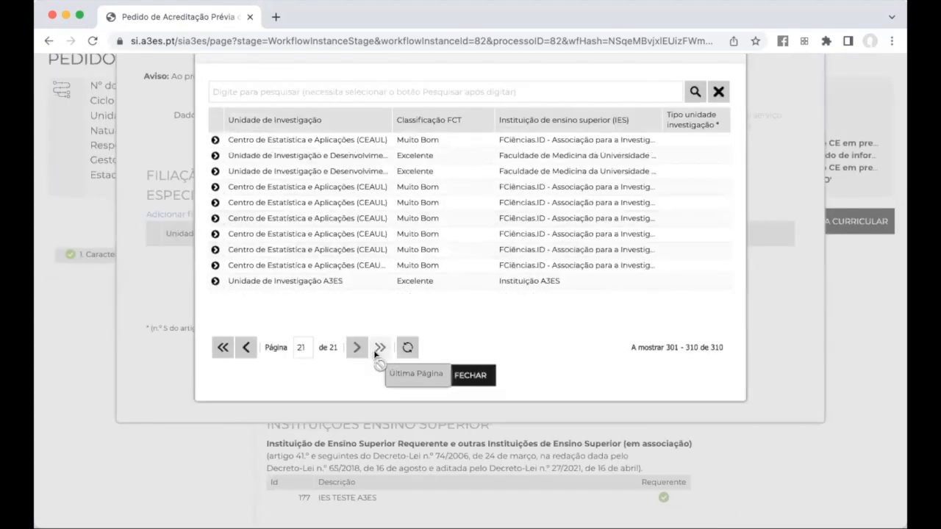
pyautogui.scroll(-2, 343, 242)
pyautogui.scroll(3, 342, 242)
pyautogui.scroll(2, 672, 189)
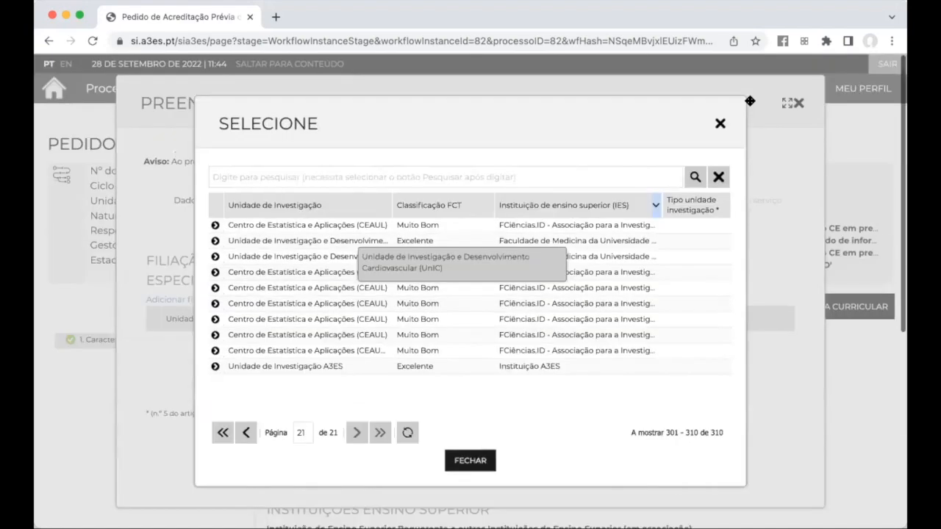
pyautogui.click(280, 228)
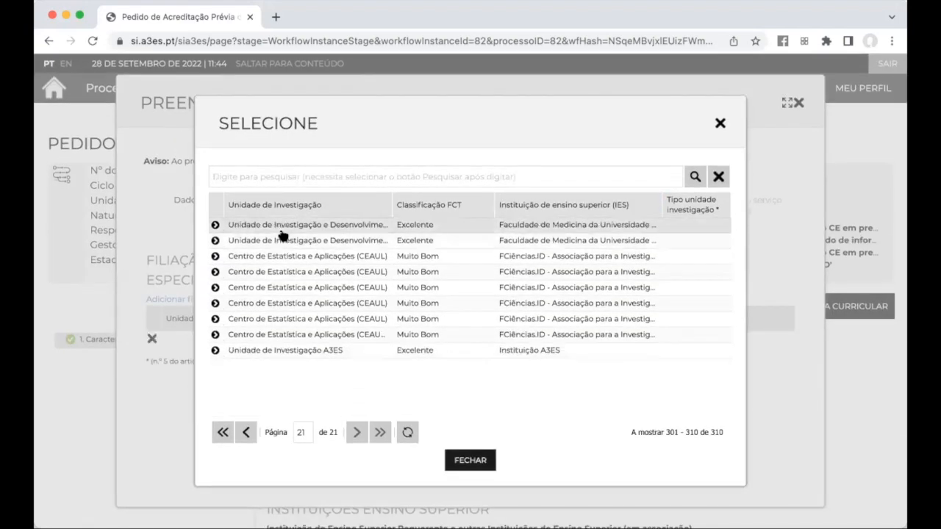
pyautogui.click(720, 124)
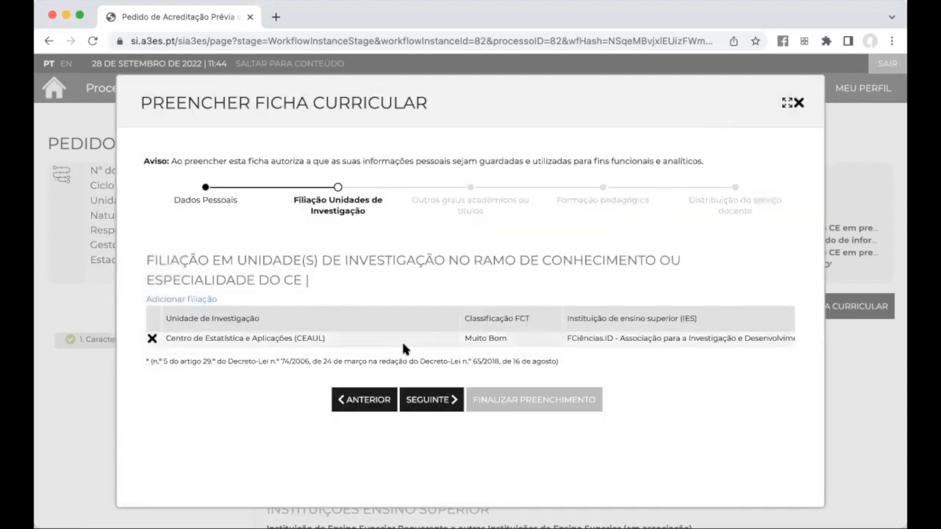
# Advance past Outros graus académicos ou títulos and Formação pedagógica to Distribuição do serviço docente without adding entries.
pyautogui.click(432, 406)
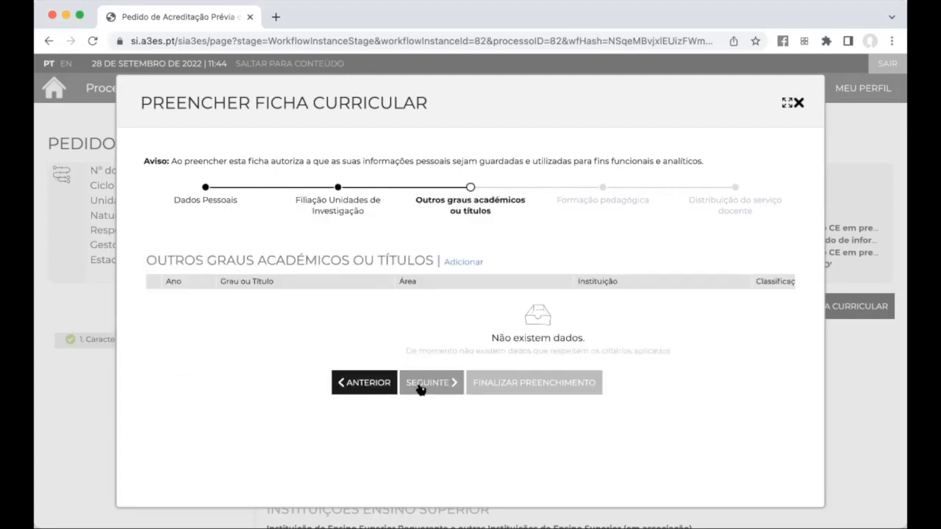
pyautogui.click(420, 387)
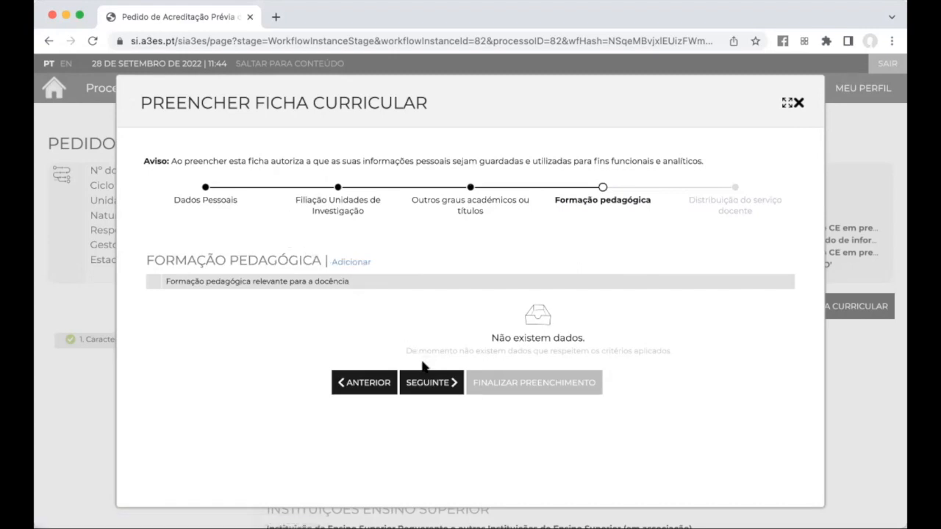
pyautogui.click(428, 387)
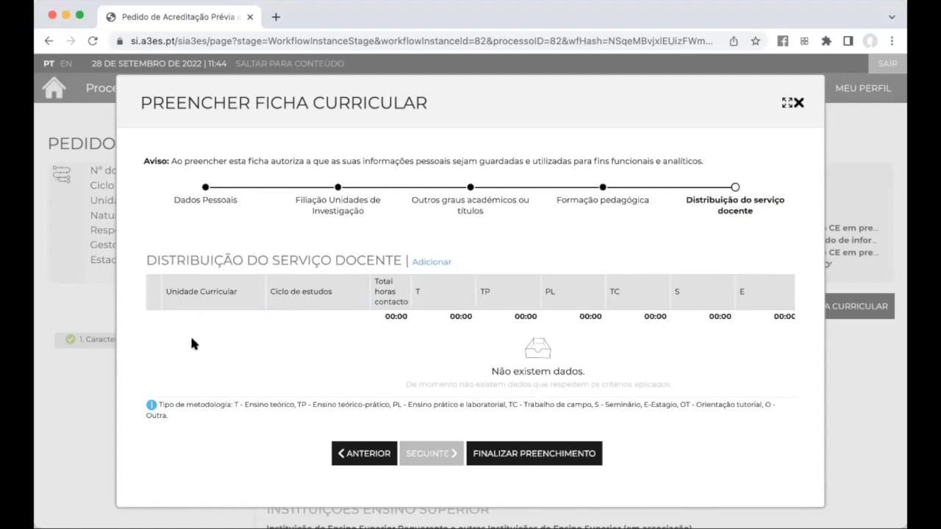
# View the form for adding a Distribuição do serviço docente entry, cancel it, and finalize the ficha curricular.
pyautogui.click(433, 263)
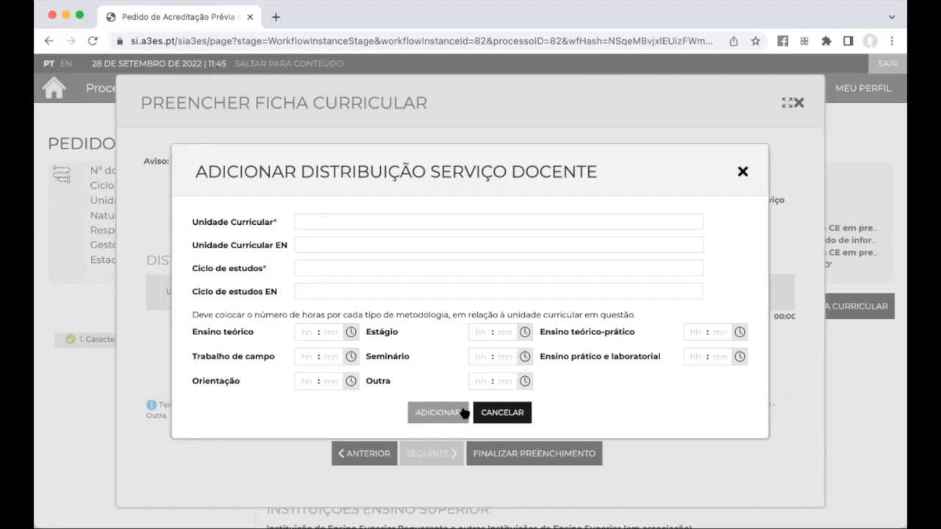
pyautogui.click(482, 413)
pyautogui.click(502, 455)
pyautogui.click(431, 213)
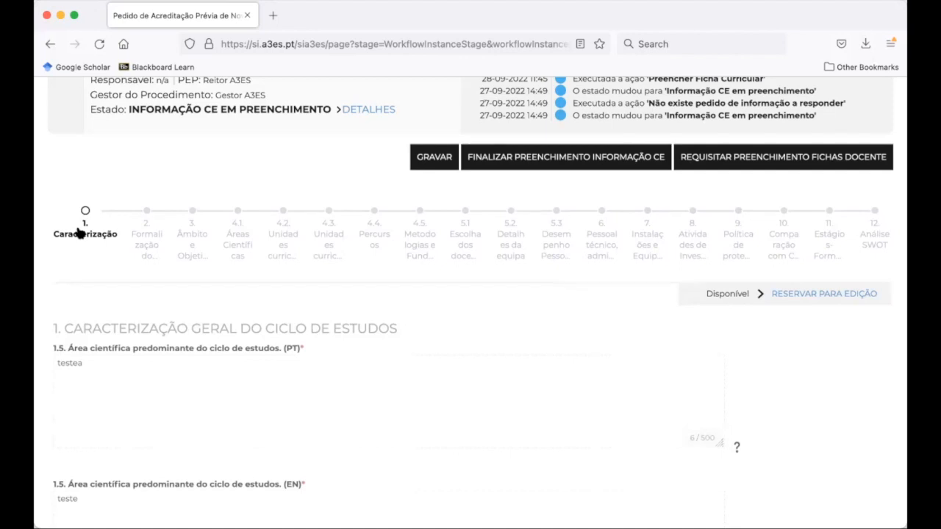
# Return to the application request in the other browser and review the teacher's record in section 5.1 Escolha dos docentes.
pyautogui.click(472, 236)
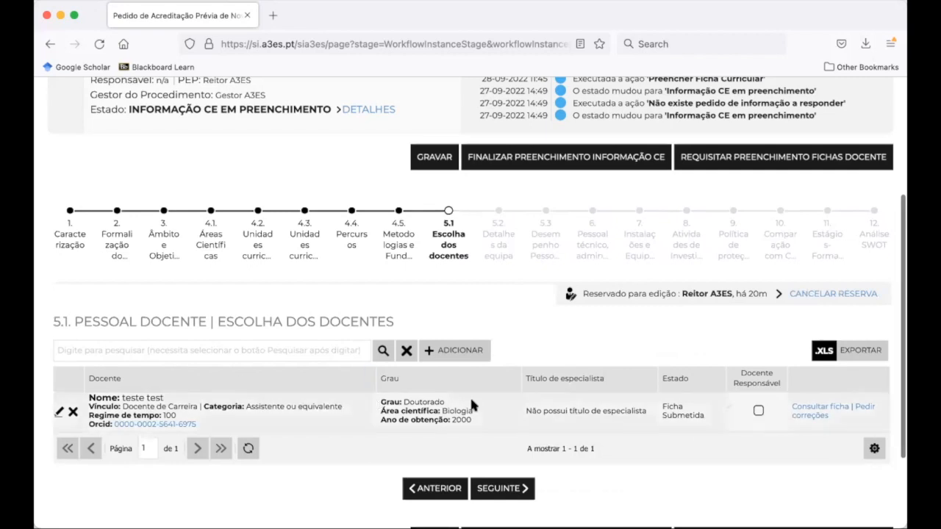
pyautogui.scroll(-1, 471, 401)
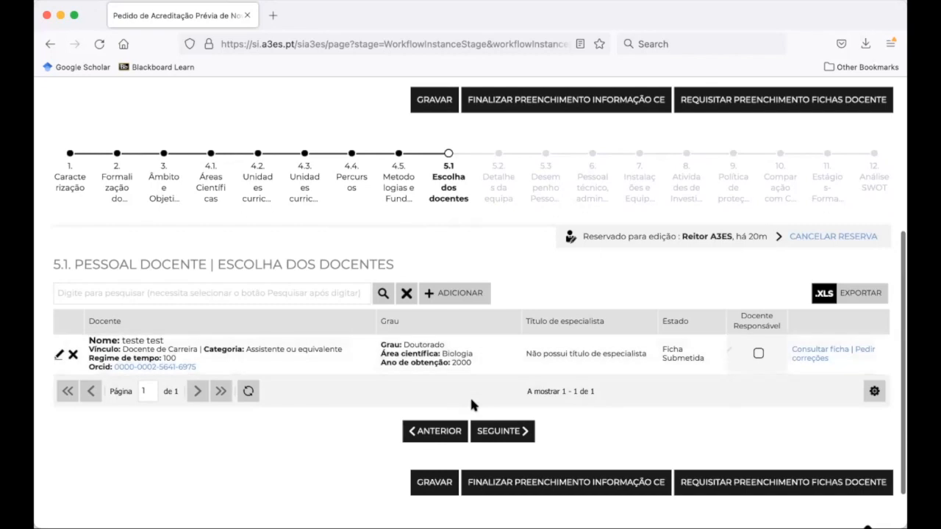
pyautogui.scroll(1, 471, 405)
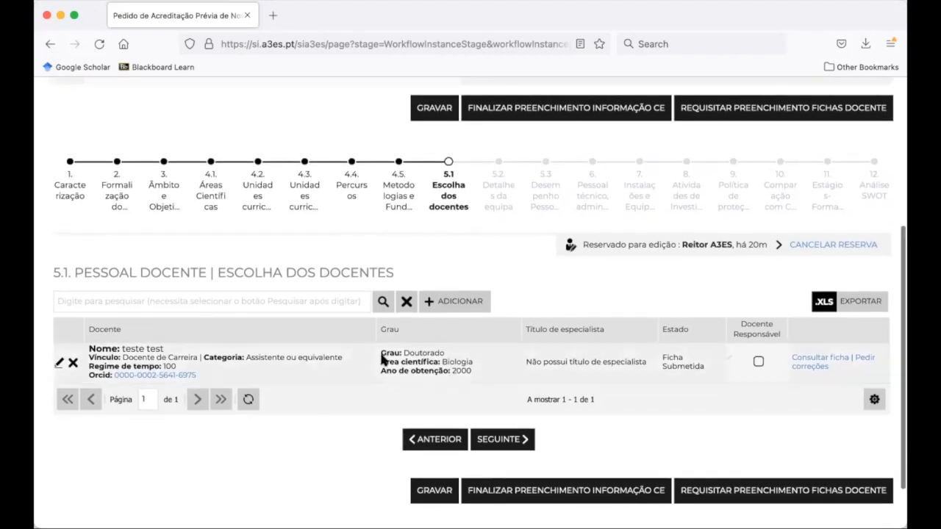
pyautogui.scroll(1, 380, 358)
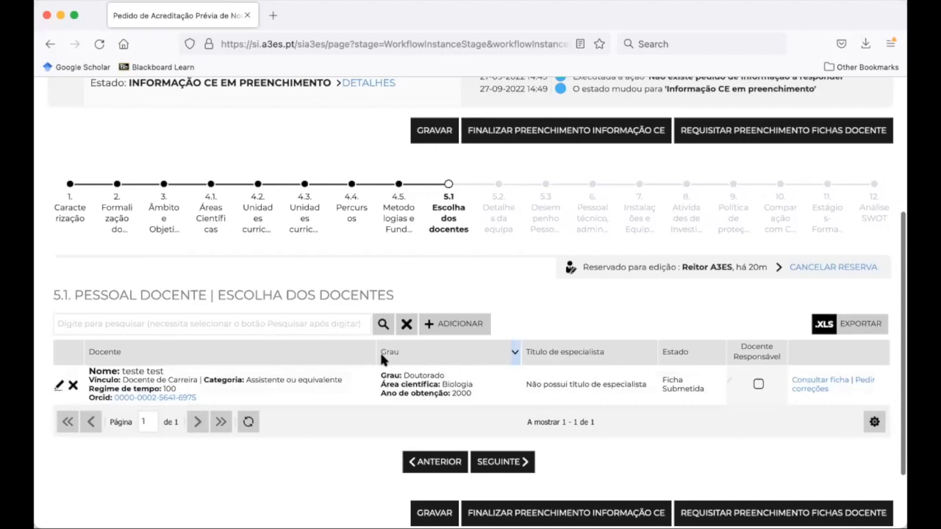
# Open section 4.2 Unidades curriculares and reserve it for editing.
pyautogui.click(257, 224)
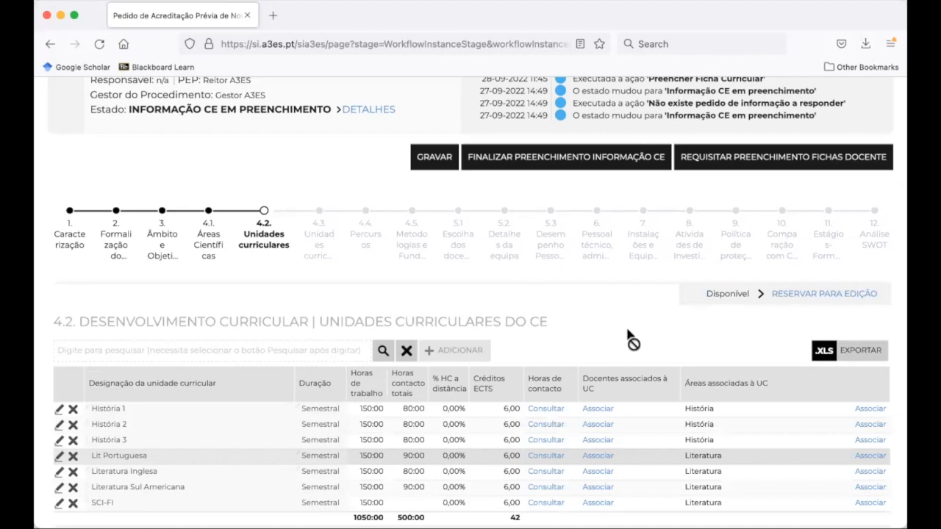
pyautogui.scroll(-2, 633, 341)
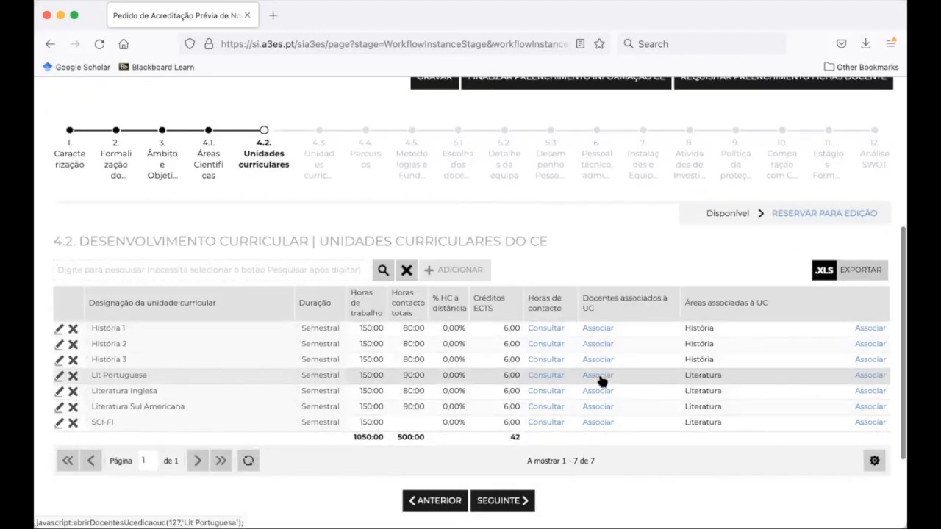
pyautogui.click(829, 213)
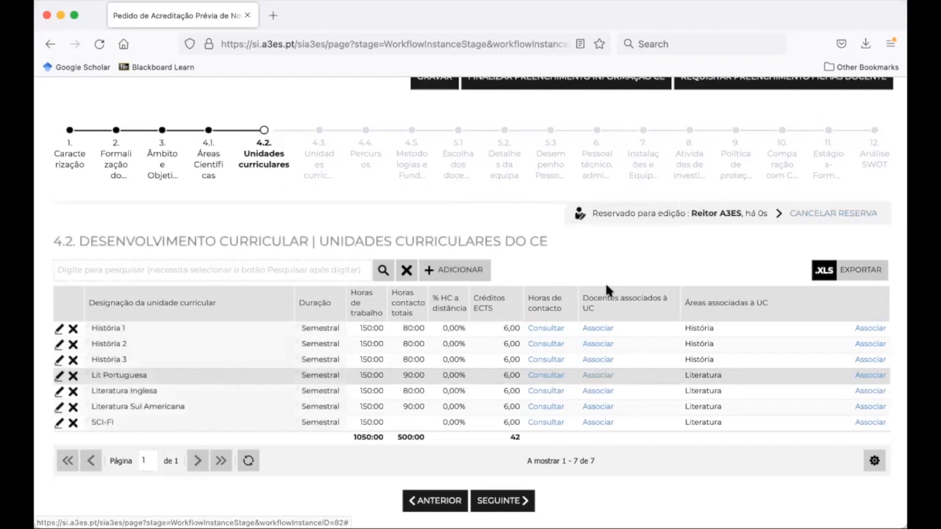
# Associate the test teacher with the curricular unit Literatura Sul Americana and confirm the association.
pyautogui.click(597, 406)
pyautogui.click(456, 239)
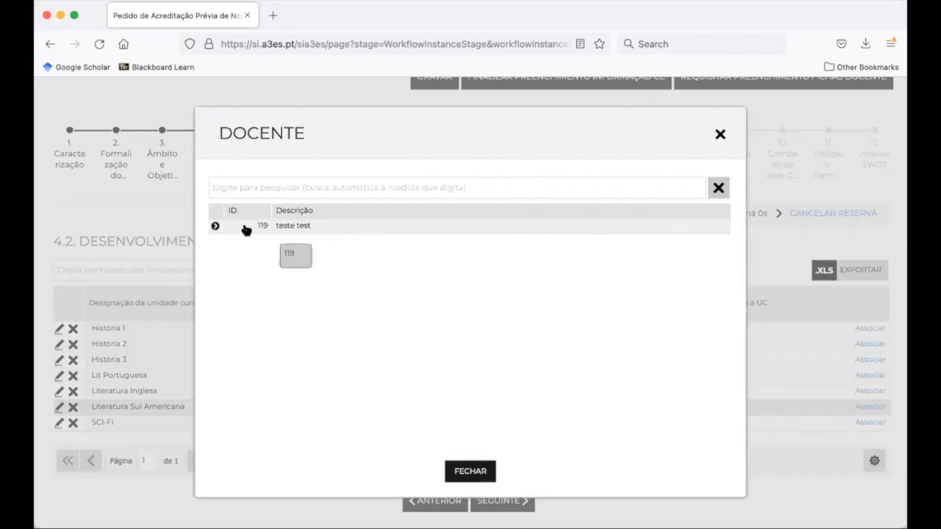
pyautogui.click(246, 230)
pyautogui.click(487, 474)
pyautogui.click(473, 447)
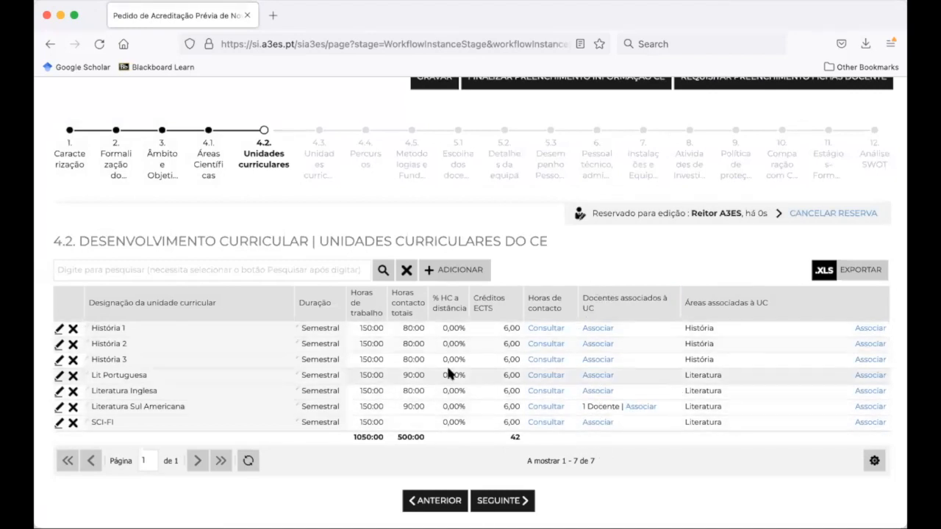
# Go through section 5.1 to section 5.2 Detalhes da equipa and examine the teacher totals, career staff and team details tables.
pyautogui.click(460, 175)
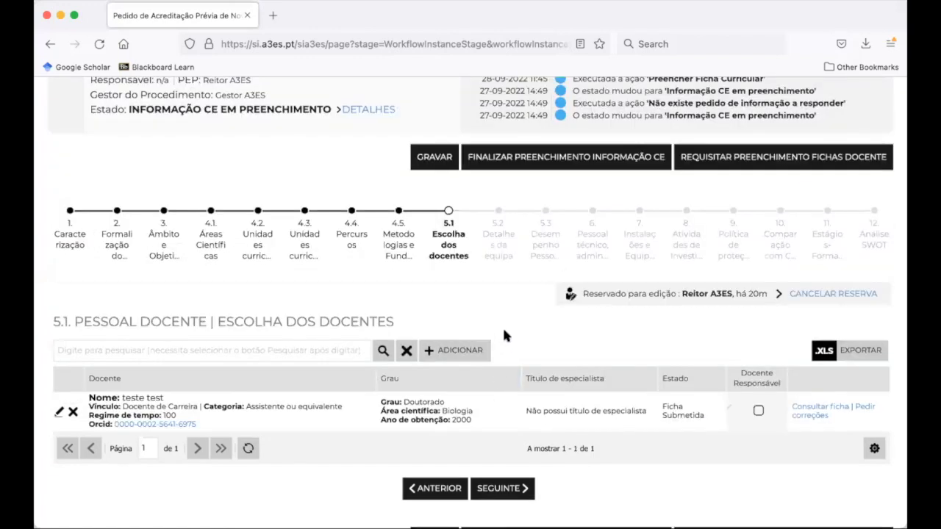
pyautogui.click(500, 255)
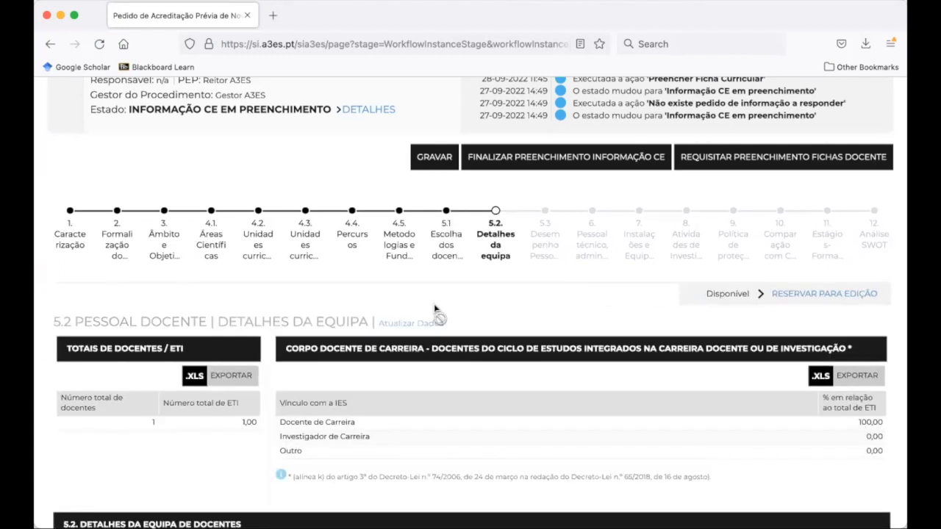
pyautogui.scroll(-4, 434, 304)
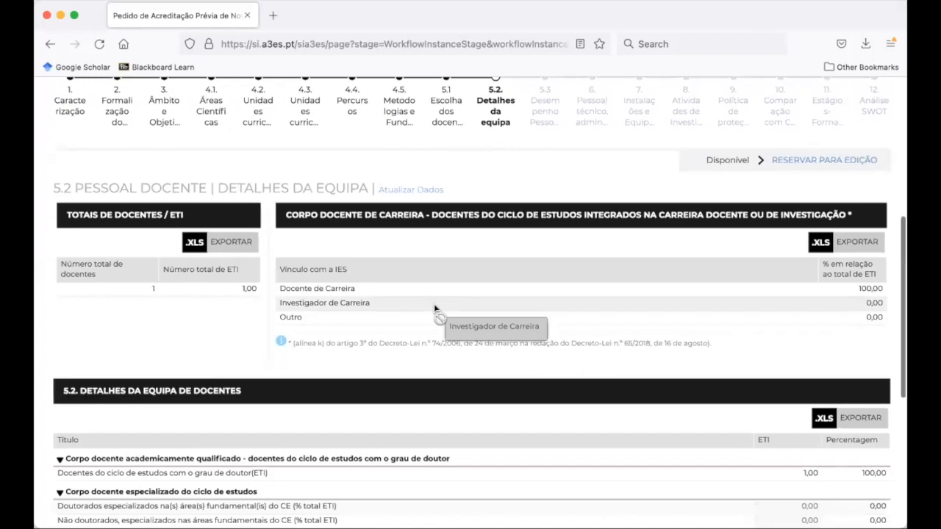
pyautogui.scroll(-2, 434, 304)
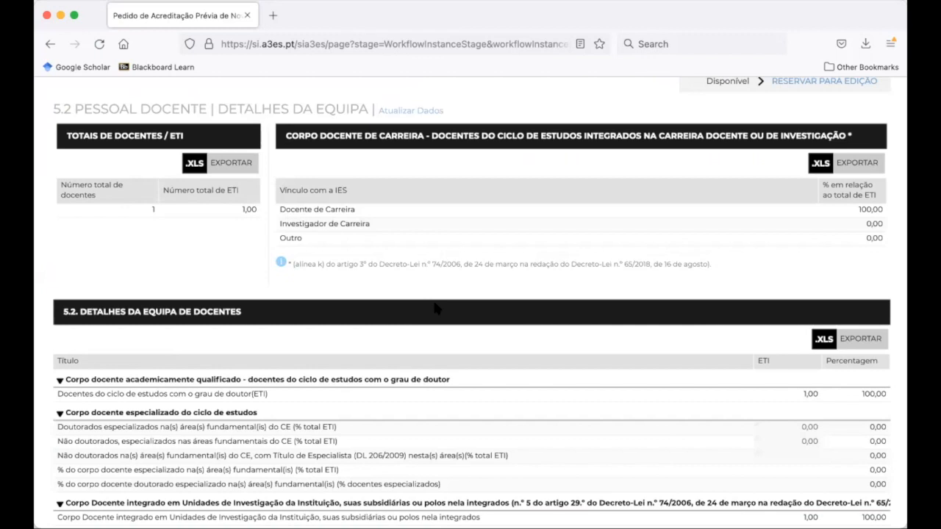
pyautogui.scroll(-1, 434, 302)
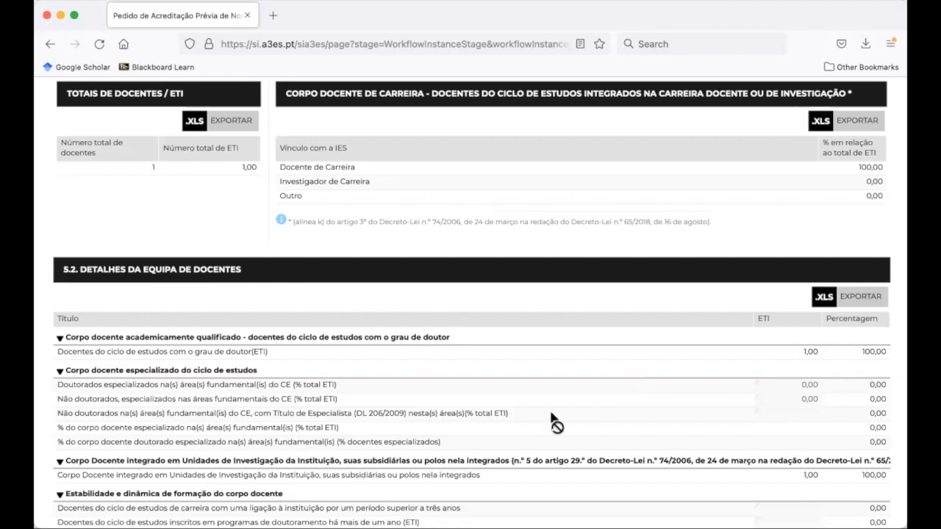
pyautogui.scroll(-2, 621, 430)
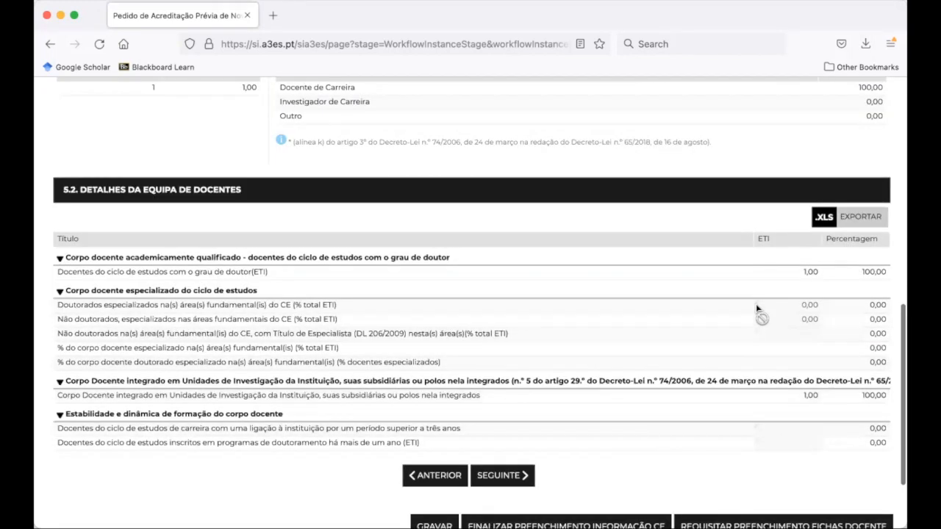
pyautogui.scroll(5, 762, 322)
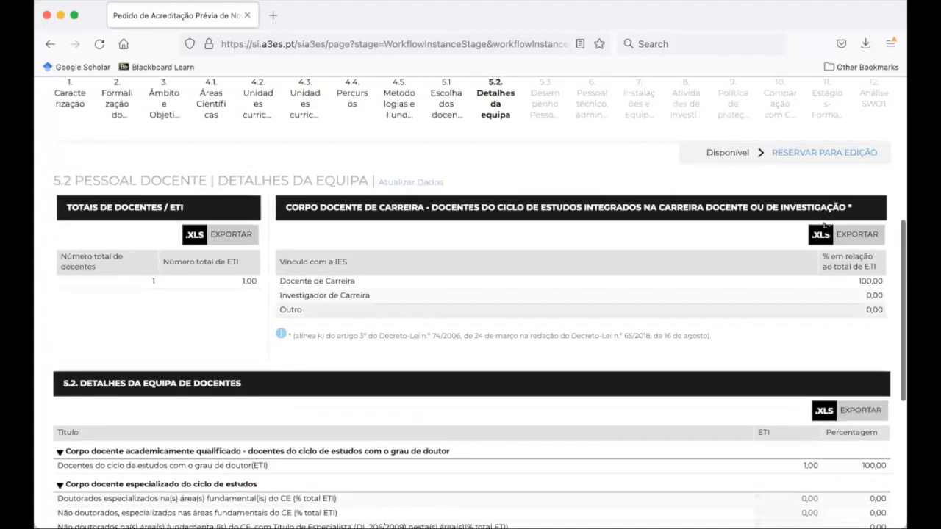
# Reserve section 5.2 Detalhes da equipa for editing and open the editable ETI cells for specialised staff and for staff stability and training.
pyautogui.click(785, 153)
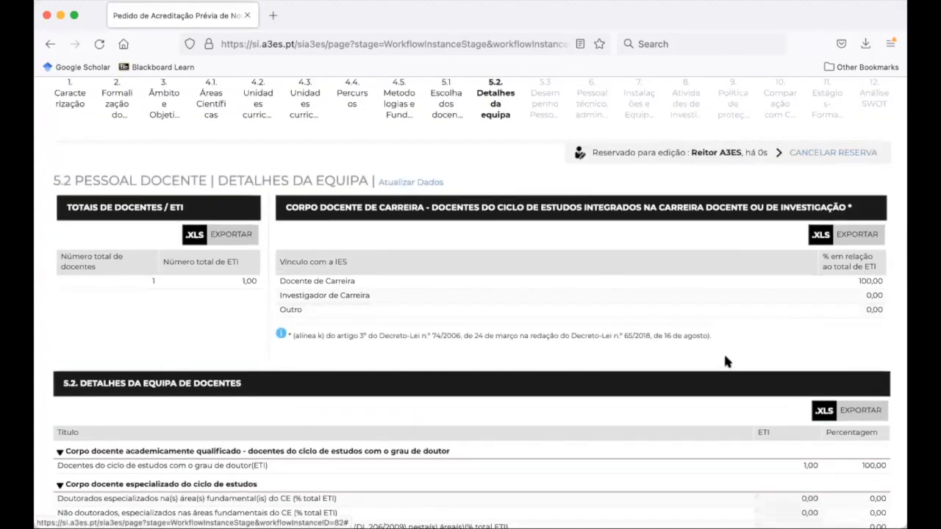
pyautogui.scroll(-7, 725, 361)
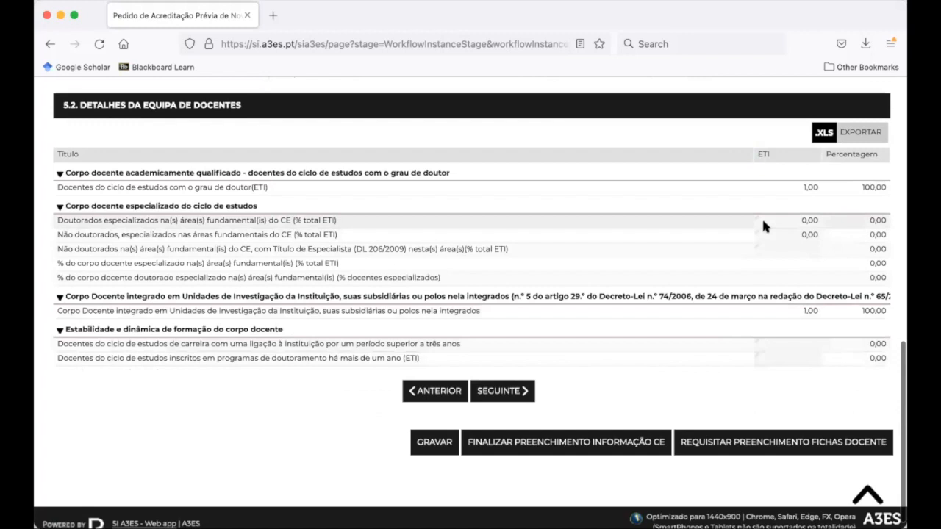
pyautogui.click(762, 222)
pyautogui.click(766, 234)
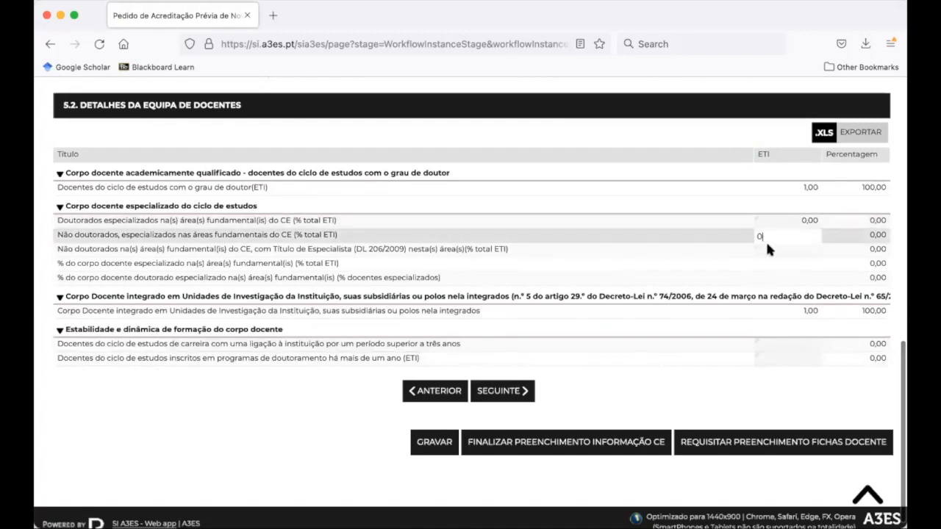
pyautogui.click(770, 251)
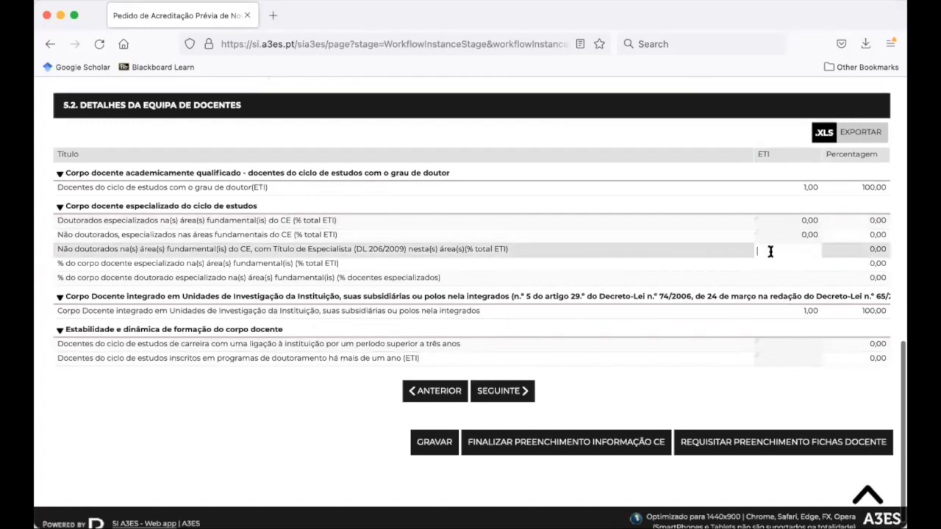
pyautogui.click(783, 342)
pyautogui.click(784, 358)
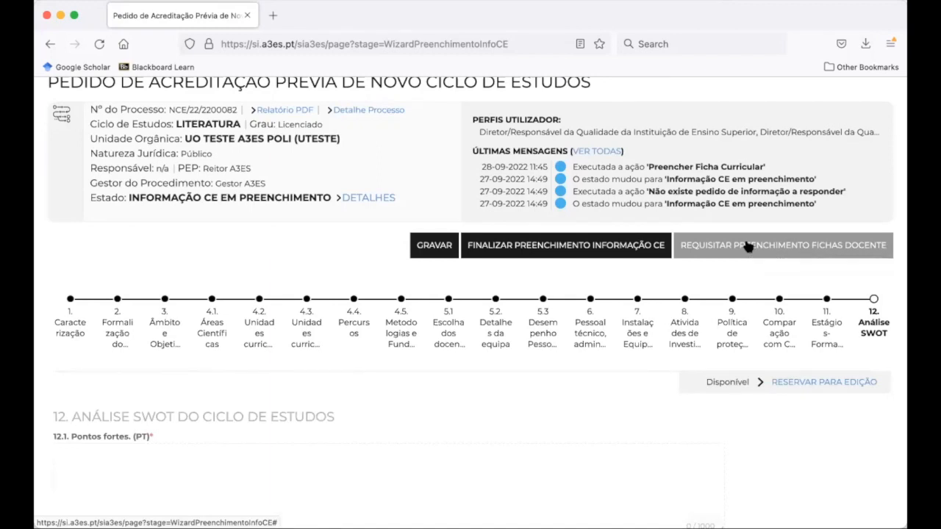
# Request the completion of the teacher files for the Literatura application and confirm the request.
pyautogui.click(748, 246)
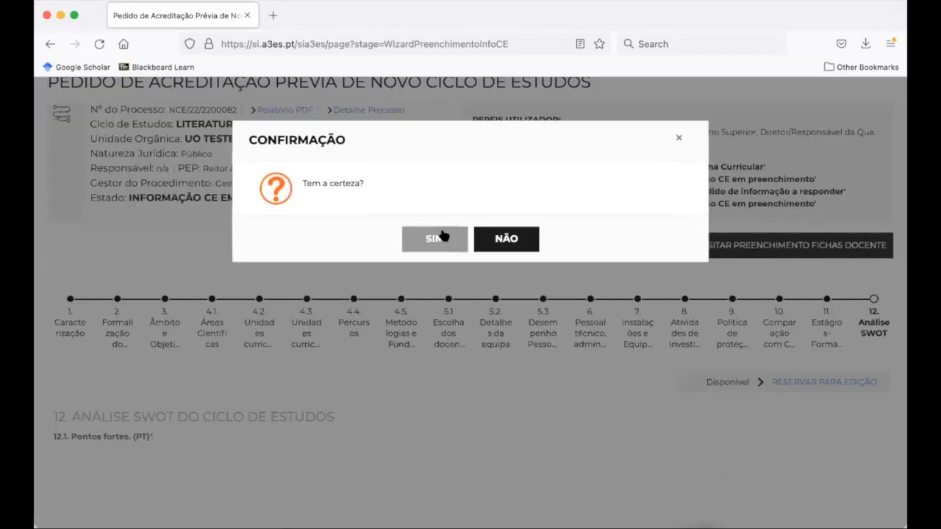
pyautogui.click(443, 237)
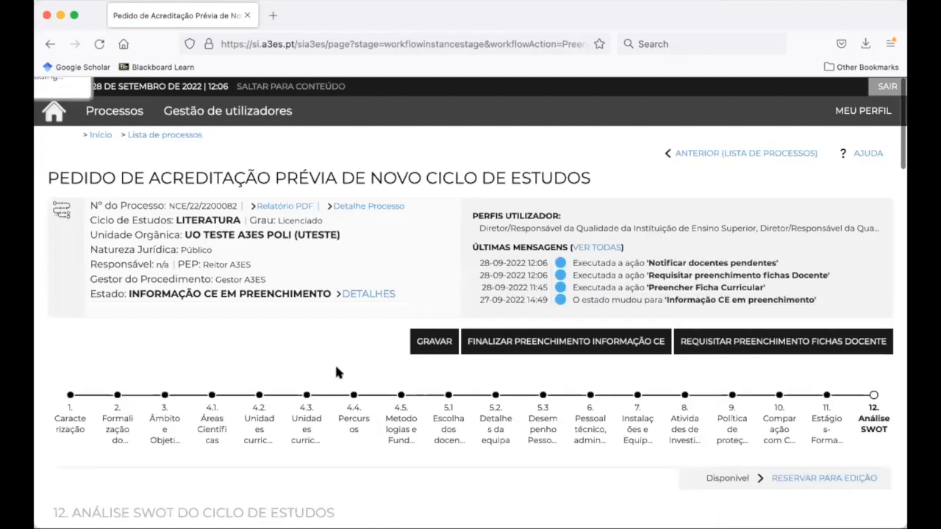
# Try to finalize the study cycle information of the Literatura application, confirm, and close the list of missing data.
pyautogui.scroll(-1, 336, 370)
pyautogui.scroll(-4, 336, 369)
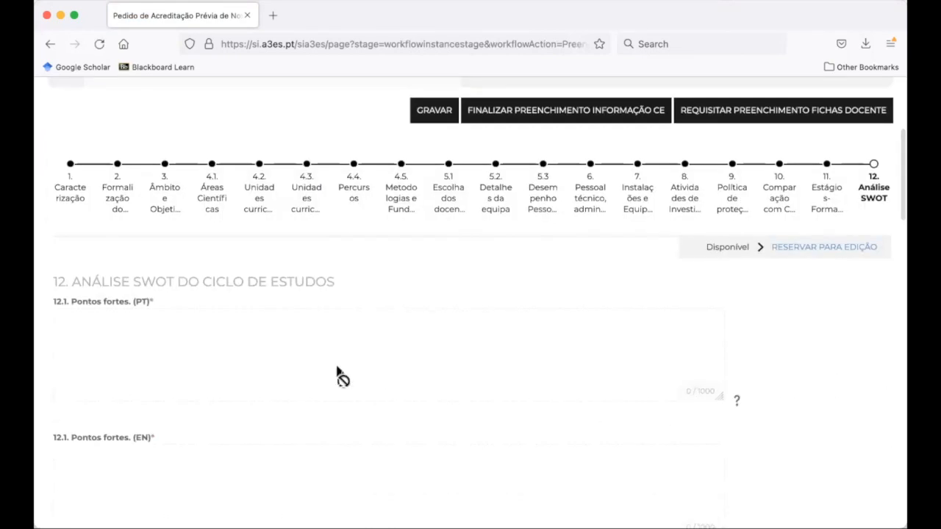
pyautogui.scroll(-15, 340, 374)
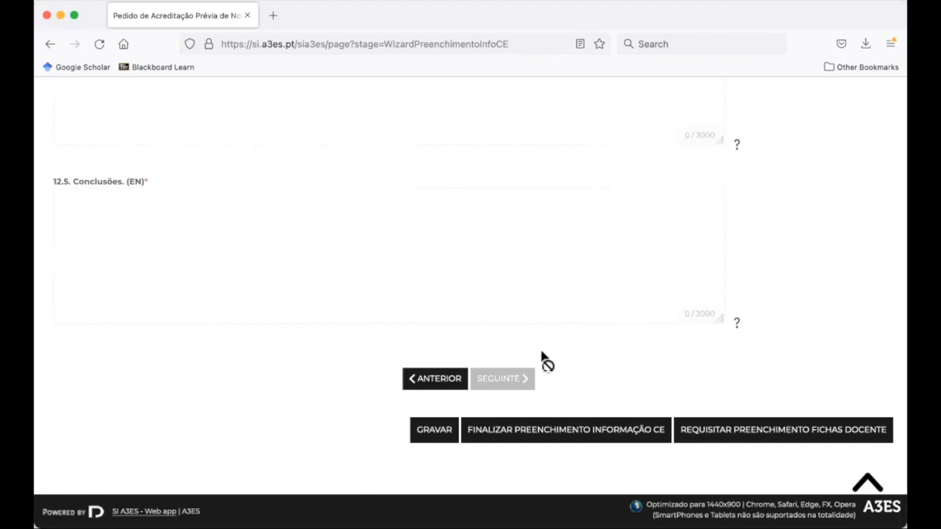
pyautogui.click(529, 436)
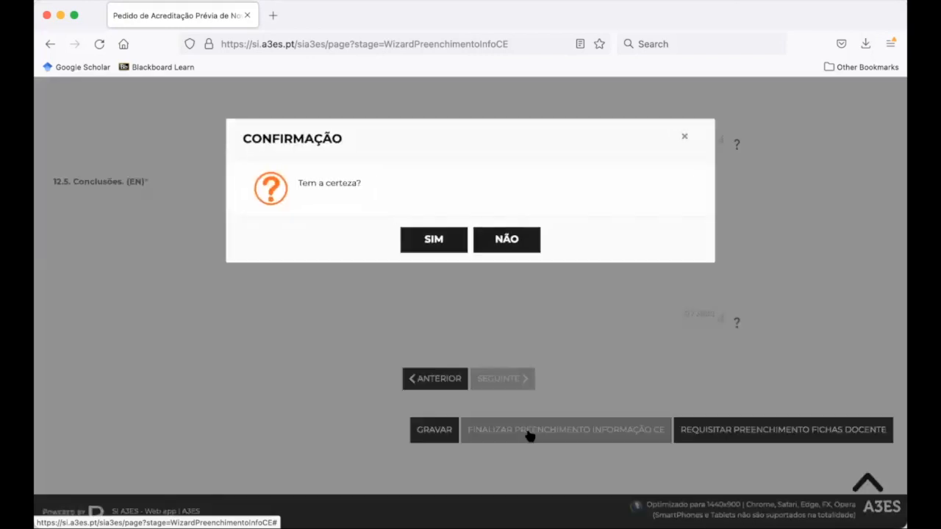
pyautogui.click(433, 239)
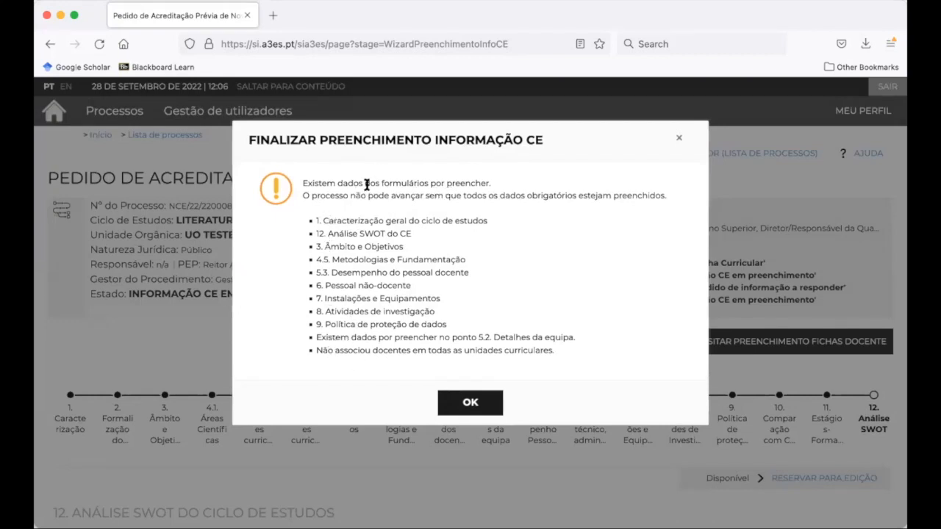
pyautogui.click(475, 409)
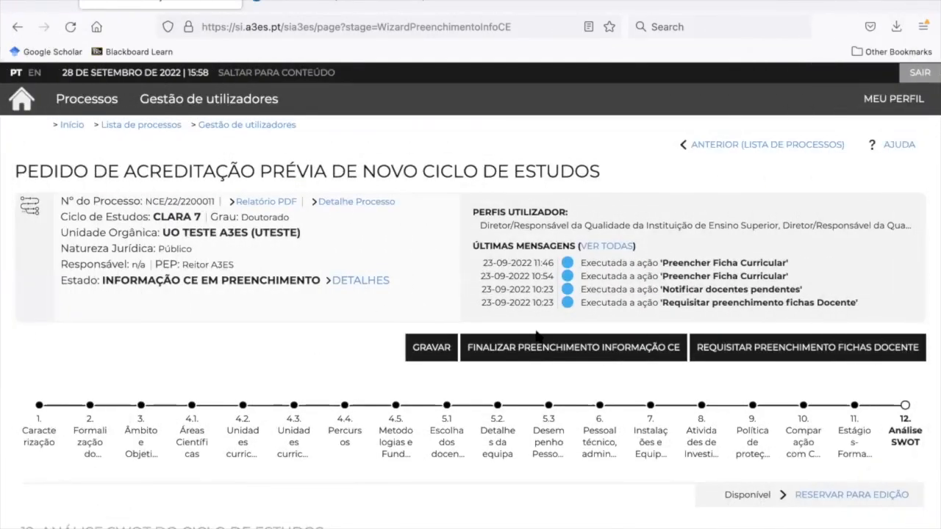
# Finalize the study cycle information of the Clara 7 doctoral application and confirm.
pyautogui.scroll(-10, 536, 337)
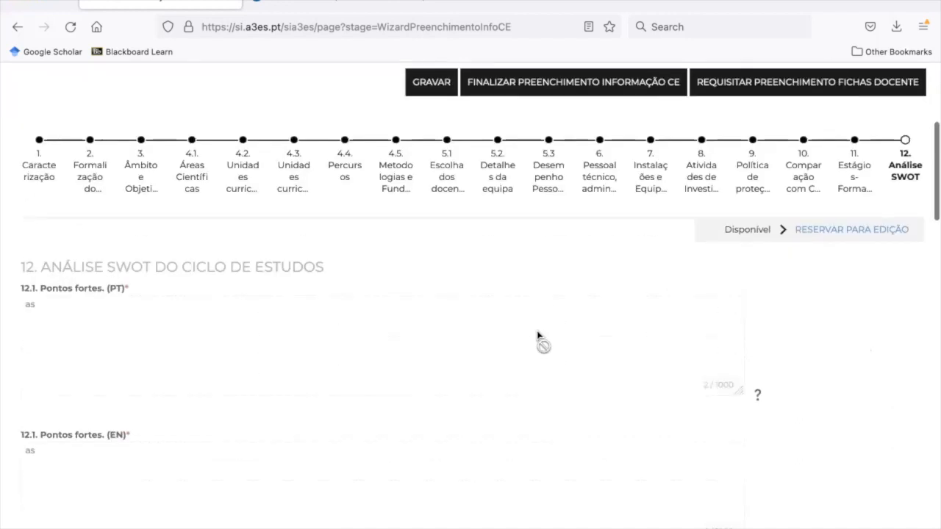
pyautogui.scroll(5, 539, 339)
pyautogui.scroll(3, 537, 336)
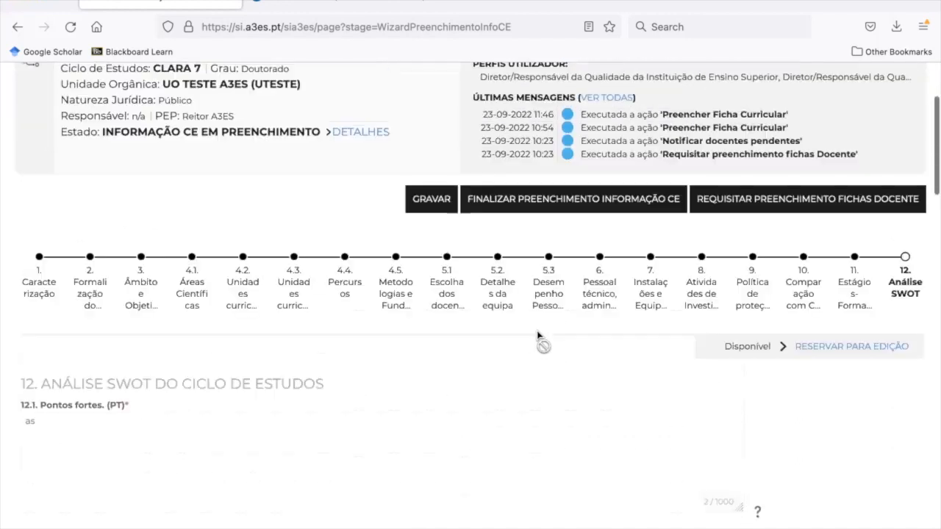
pyautogui.click(550, 200)
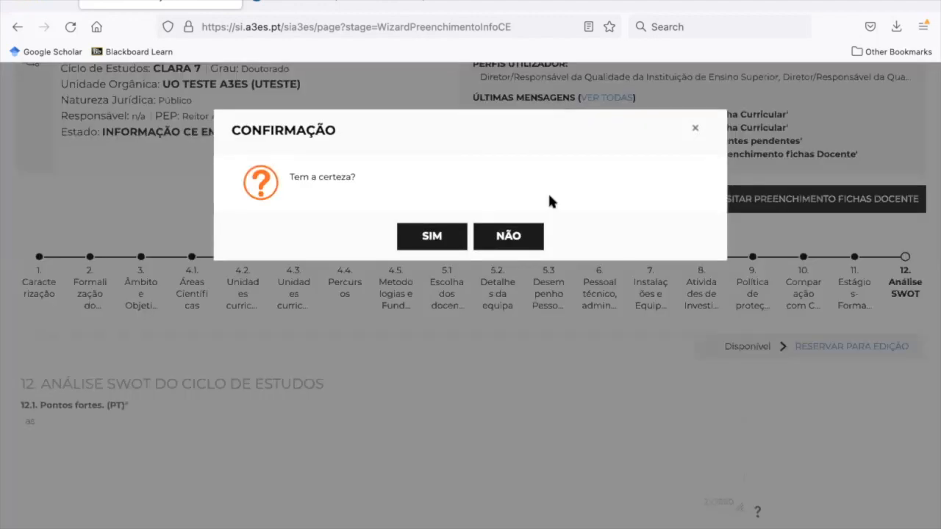
pyautogui.click(432, 241)
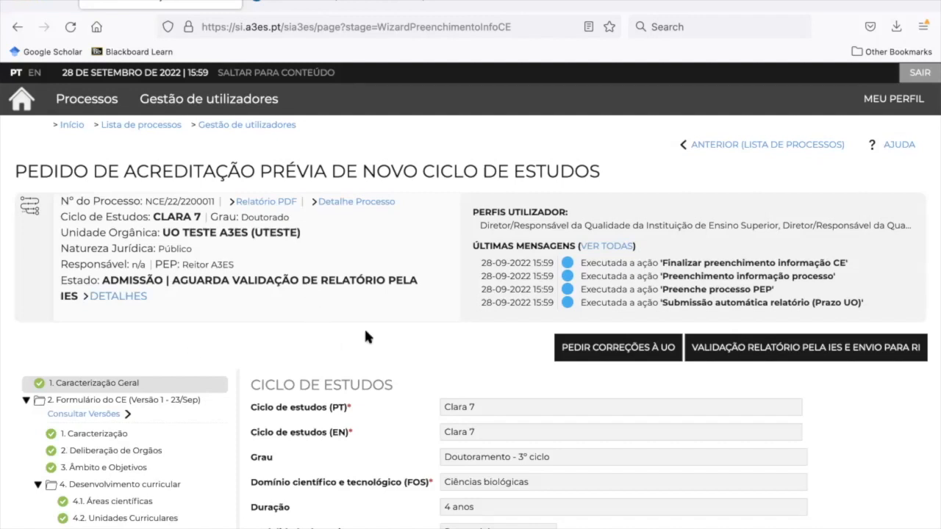
# Review the Clara 7 report, validate it on behalf of the institution, send it to the RI and confirm.
pyautogui.scroll(-2, 365, 333)
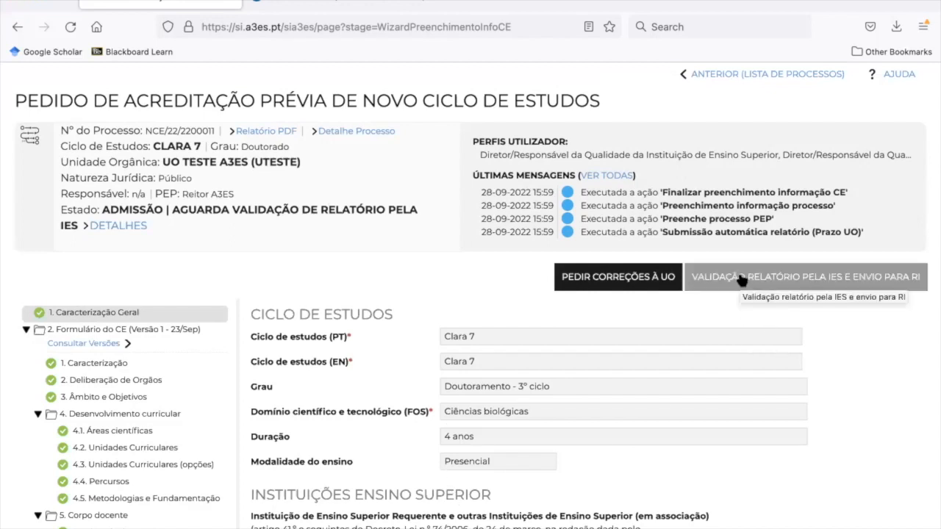
pyautogui.scroll(-2, 657, 386)
pyautogui.scroll(-3, 657, 386)
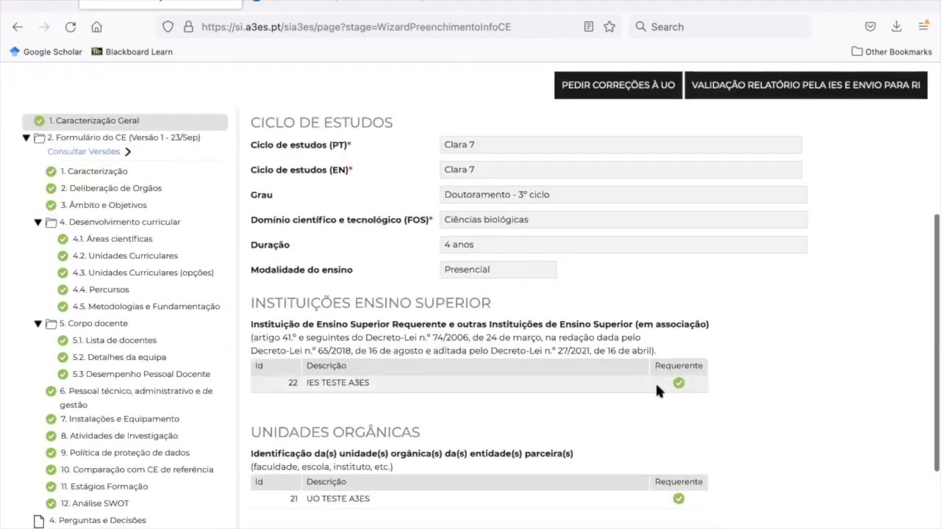
pyautogui.scroll(4, 657, 386)
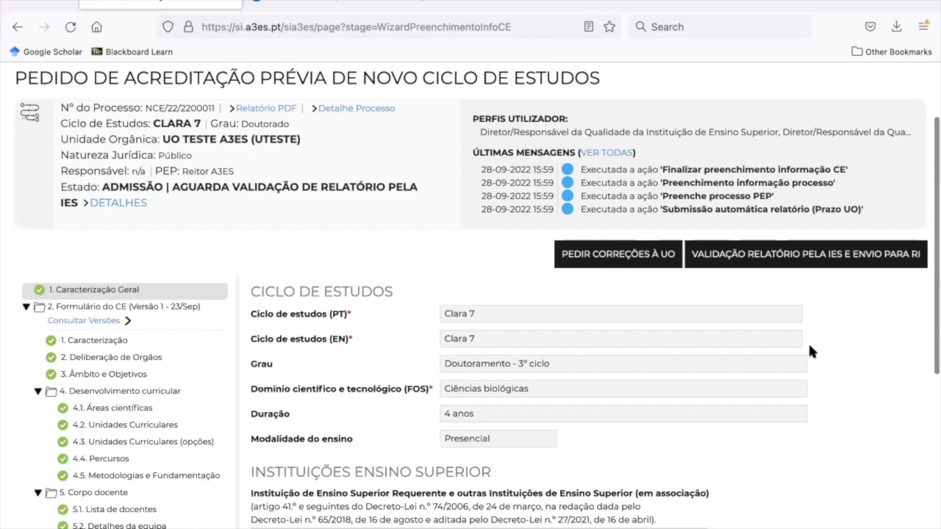
pyautogui.scroll(1, 808, 342)
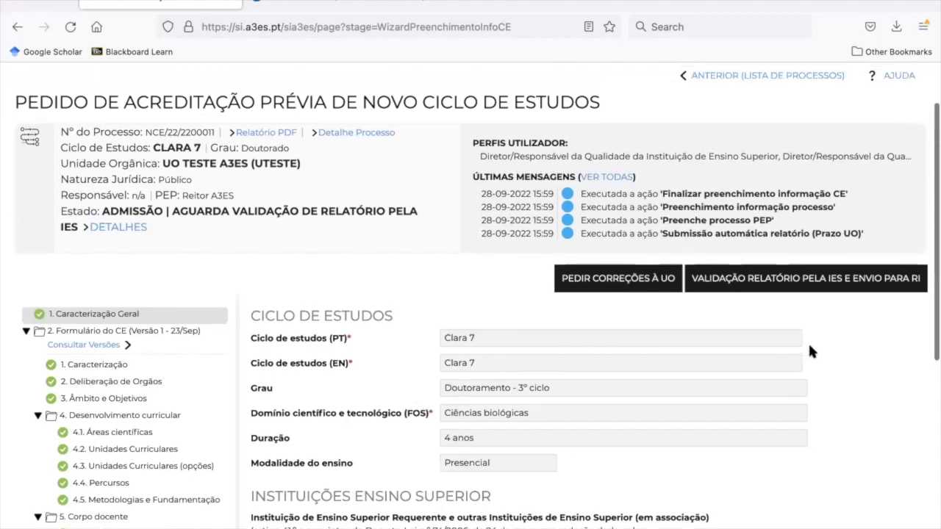
pyautogui.click(801, 278)
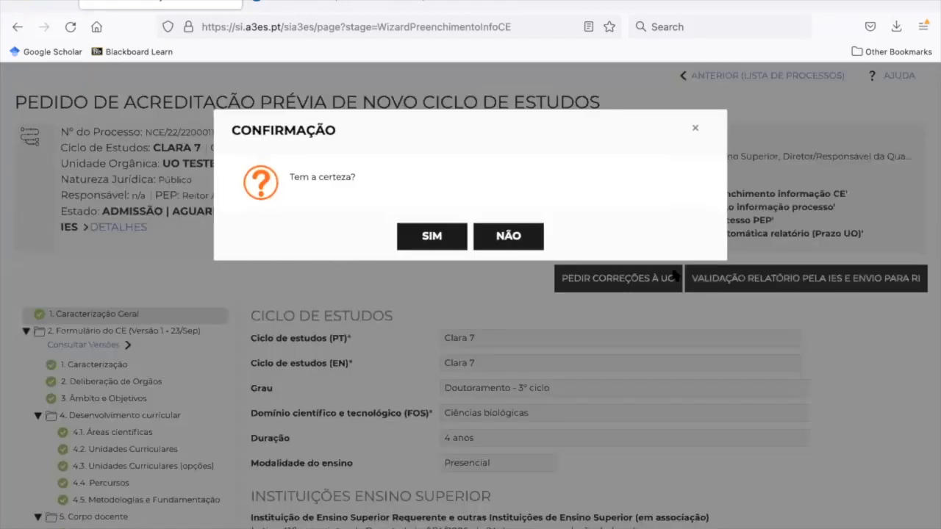
pyautogui.click(441, 237)
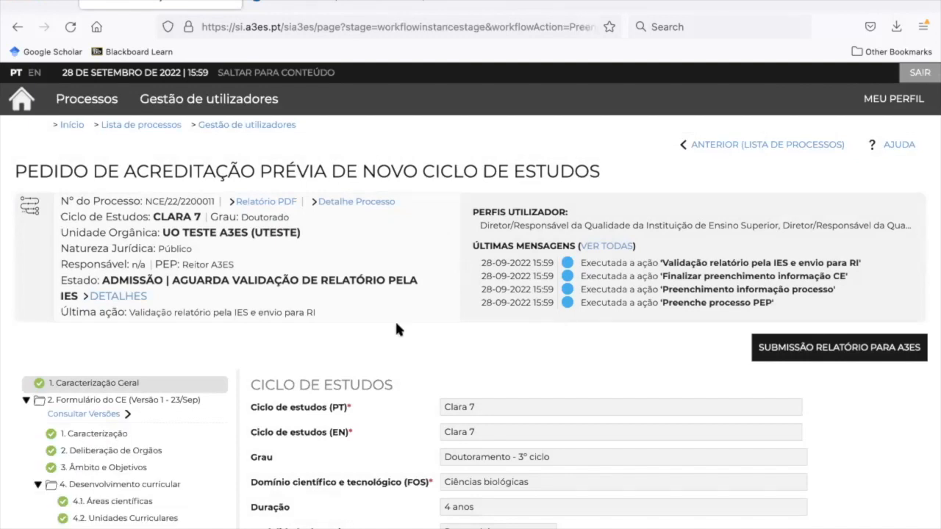
# Check the form sections of the validated Clara 7 report, submit it to A3ES and confirm the submission.
pyautogui.scroll(-4, 423, 407)
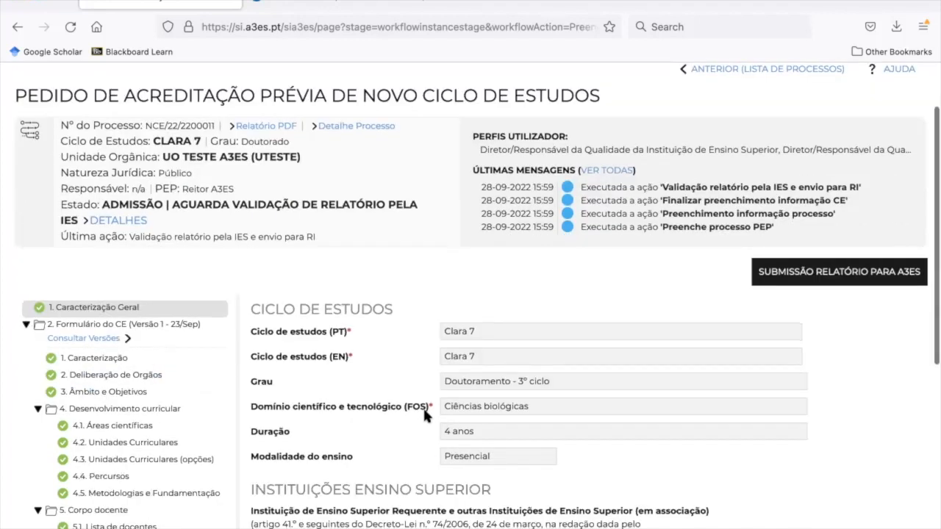
pyautogui.scroll(1, 349, 359)
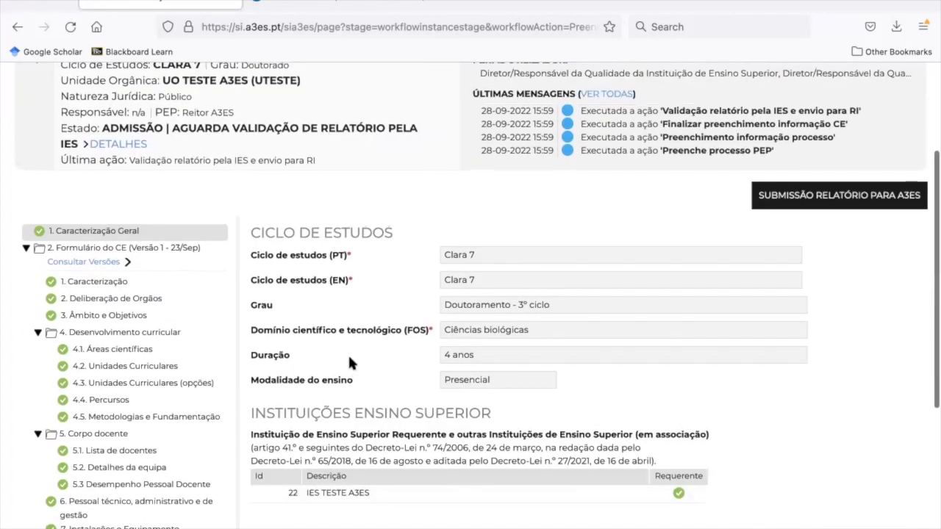
pyautogui.scroll(-1, 348, 353)
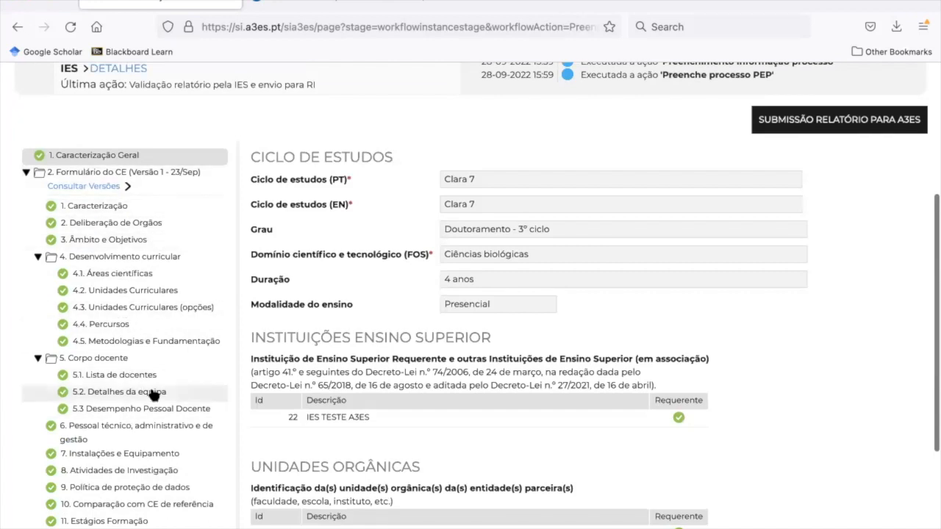
pyautogui.scroll(-2, 151, 390)
pyautogui.scroll(4, 151, 395)
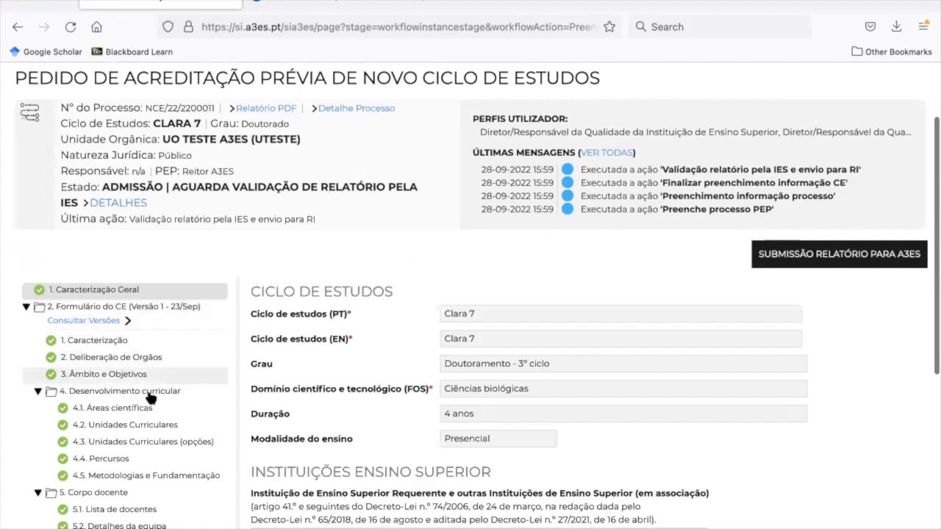
pyautogui.scroll(1, 151, 388)
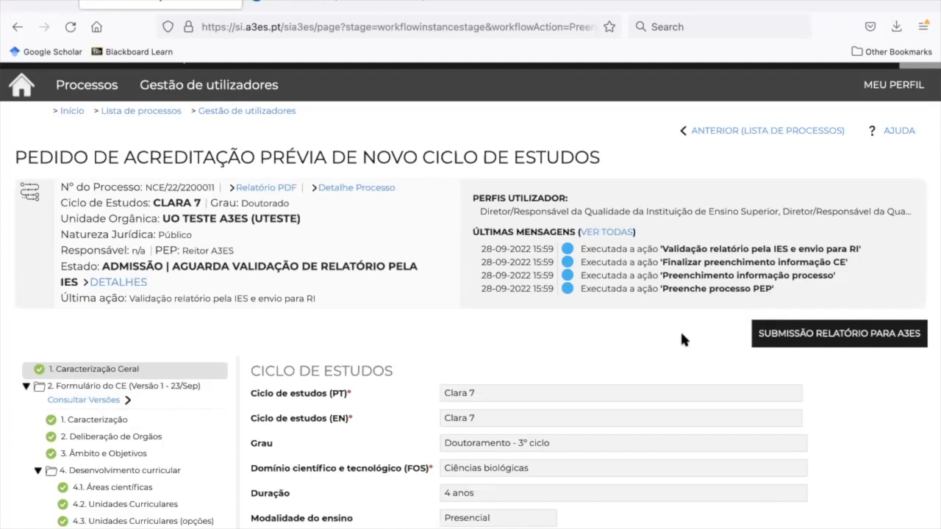
pyautogui.scroll(-2, 676, 379)
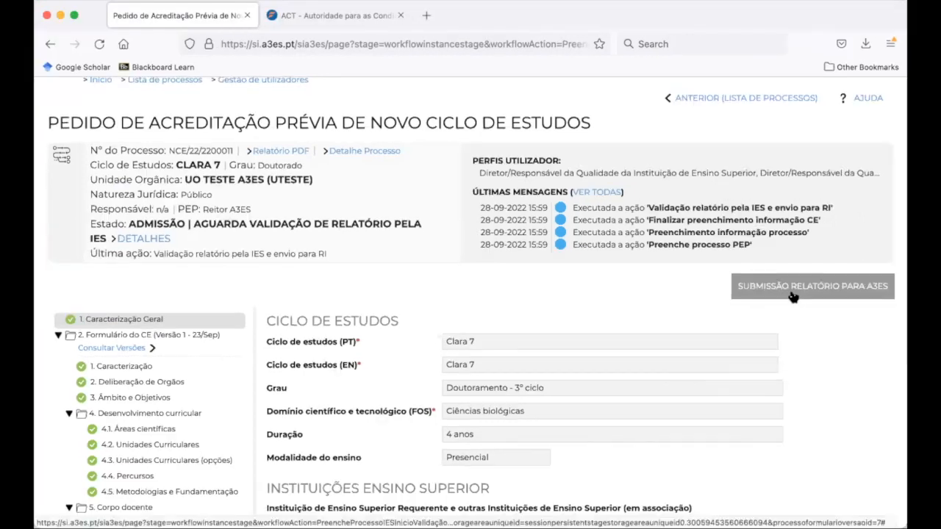
pyautogui.click(819, 294)
pyautogui.click(441, 242)
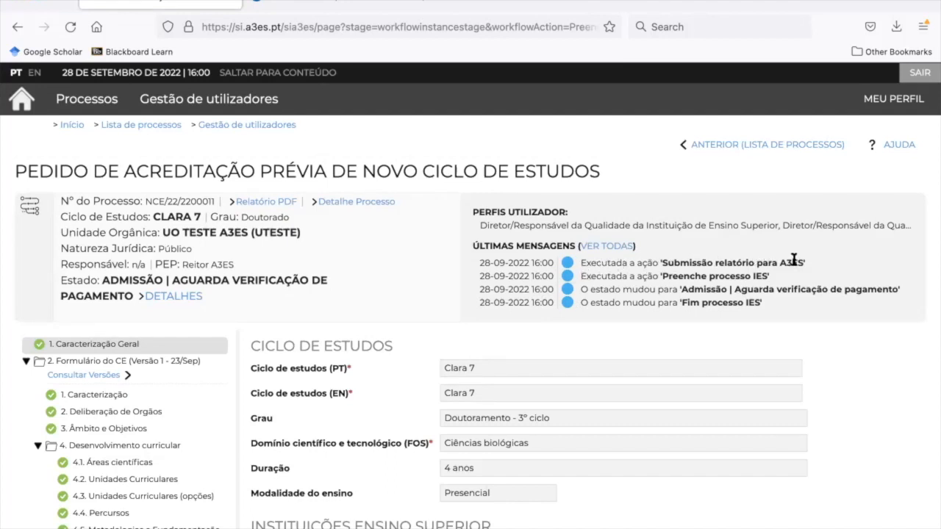
# Look over the submitted Clara 7 application and return to the list of Acreditação Prévia de Novo CE processes.
pyautogui.scroll(-3, 369, 331)
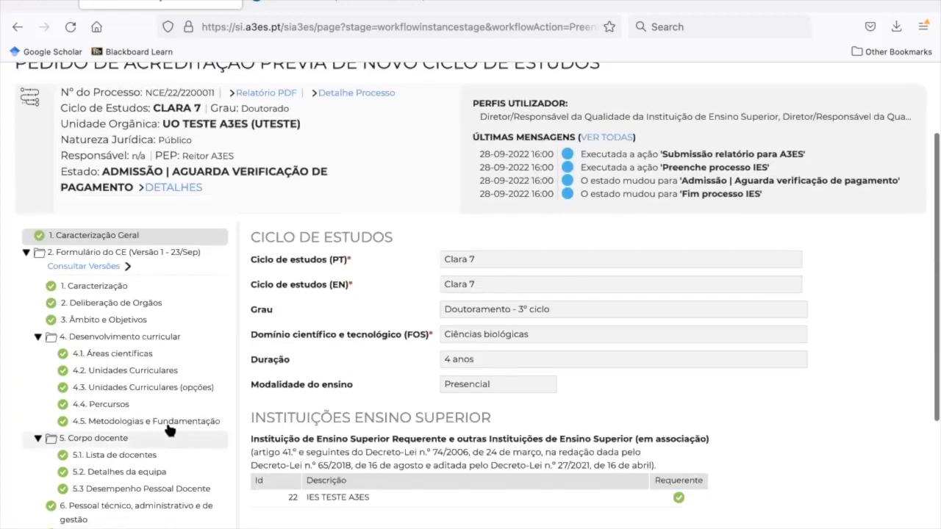
pyautogui.scroll(-5, 168, 428)
pyautogui.scroll(8, 169, 430)
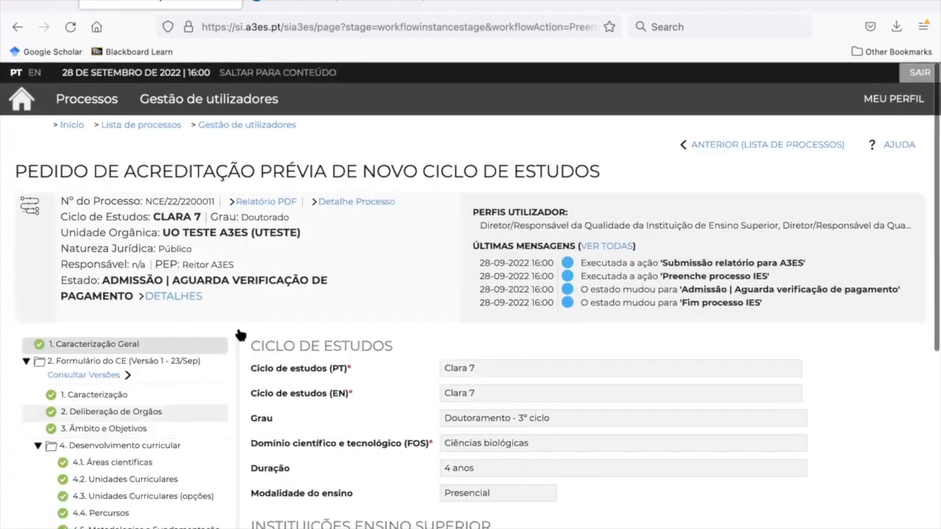
pyautogui.click(151, 130)
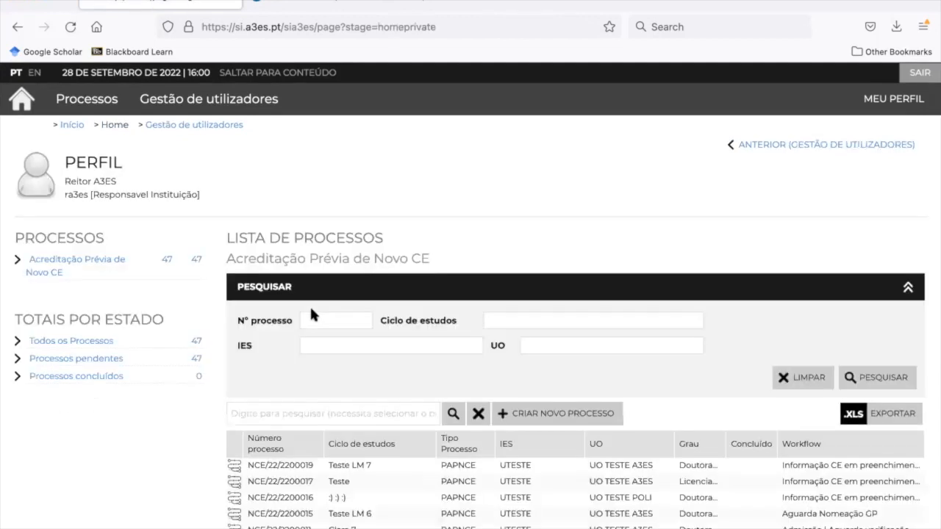
pyautogui.scroll(-2, 365, 441)
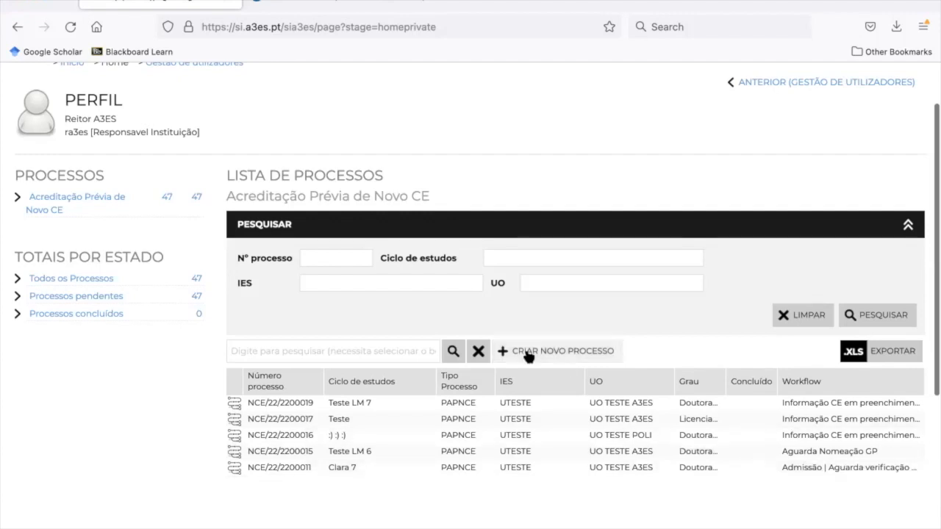
pyautogui.scroll(2, 526, 351)
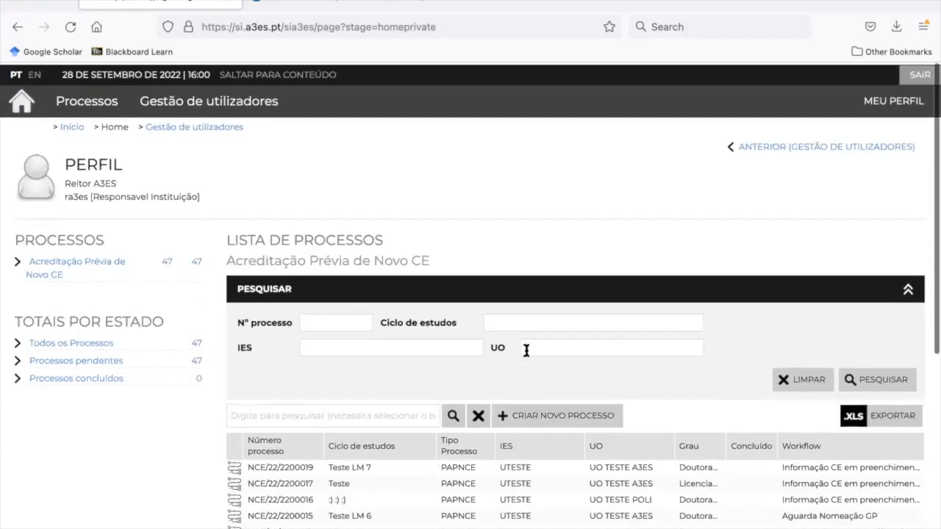